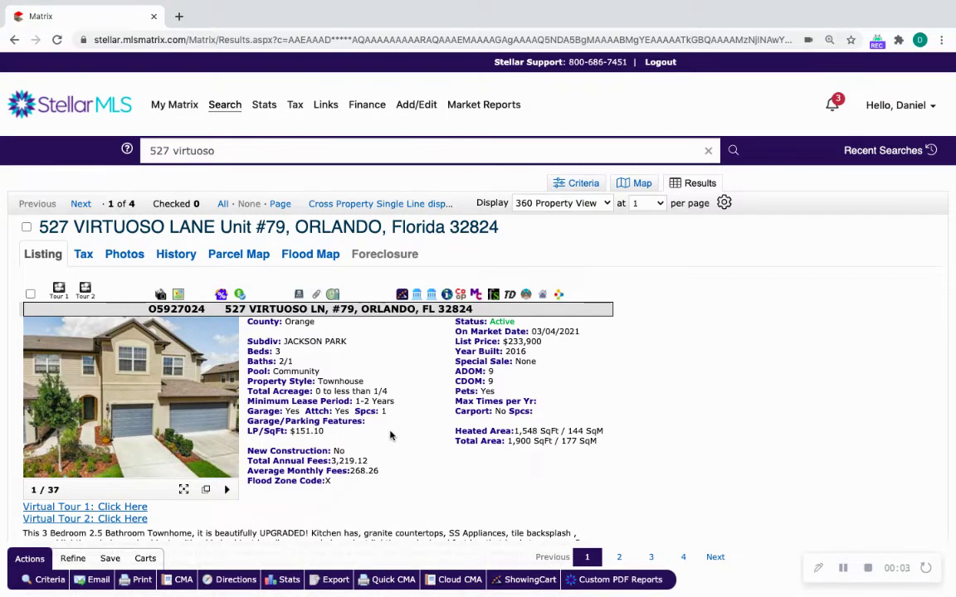
pyautogui.scroll(-3, 391, 435)
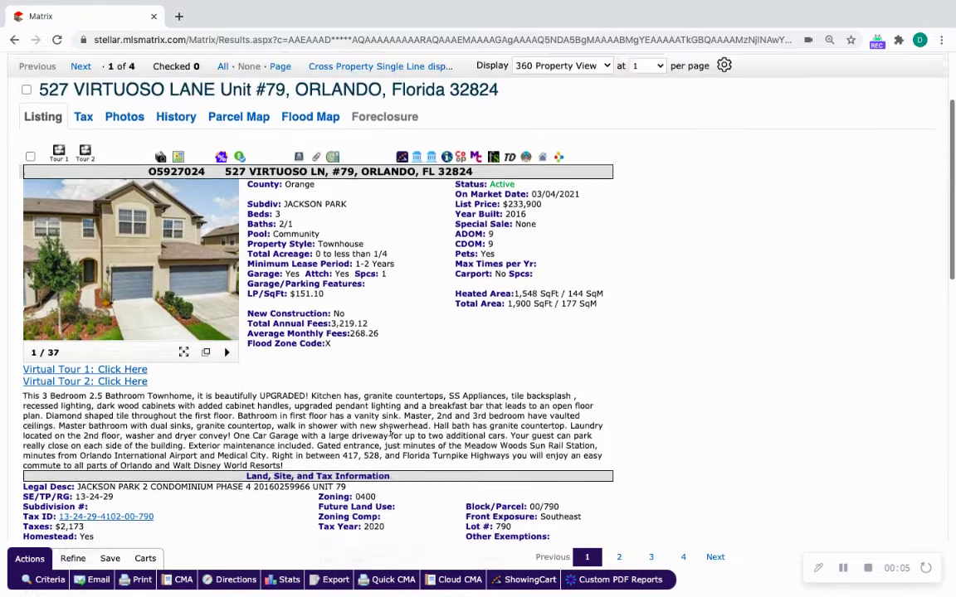
pyautogui.scroll(3, 391, 434)
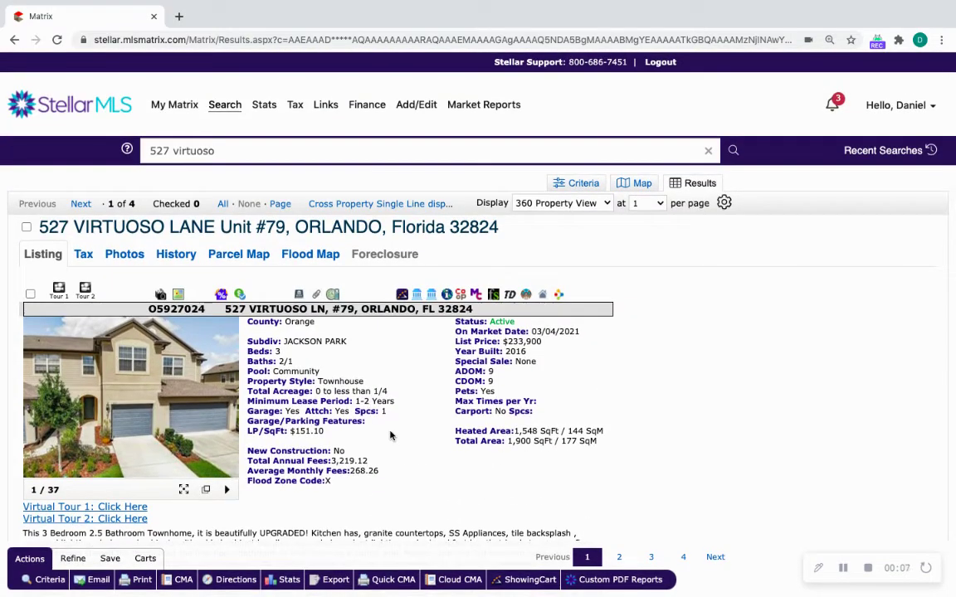
pyautogui.scroll(-3, 391, 435)
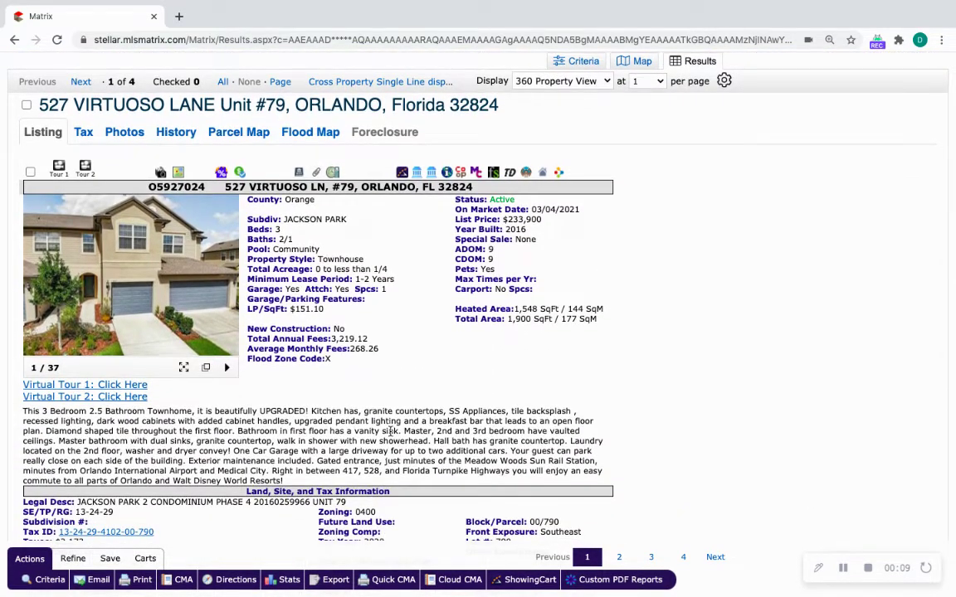
pyautogui.scroll(2, 391, 431)
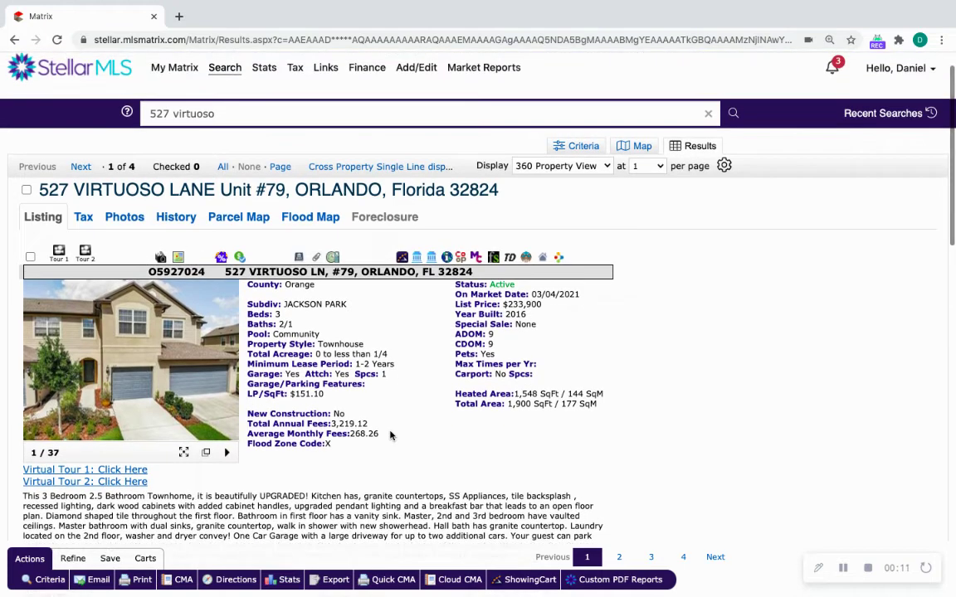
pyautogui.scroll(-5, 391, 435)
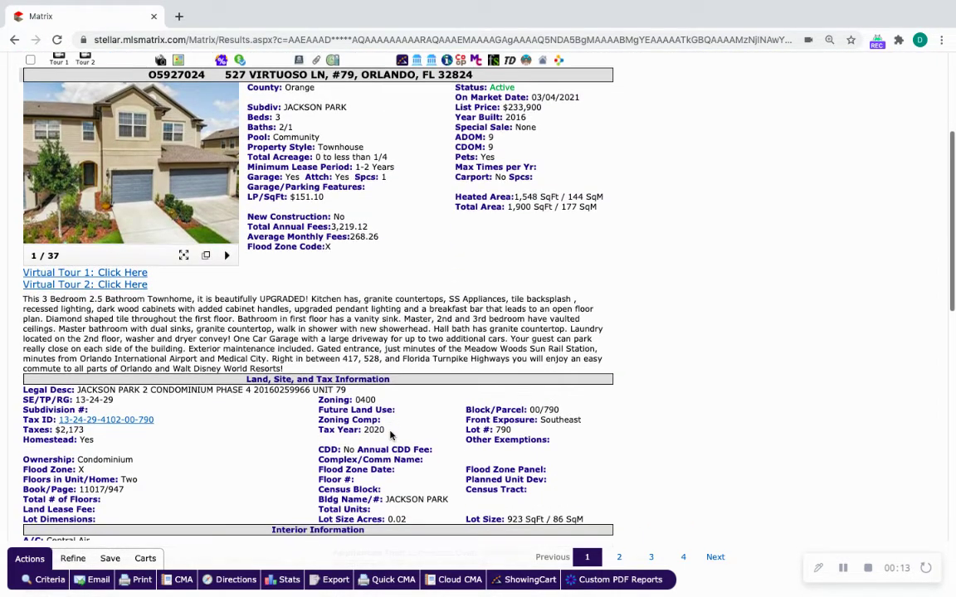
pyautogui.scroll(4, 391, 435)
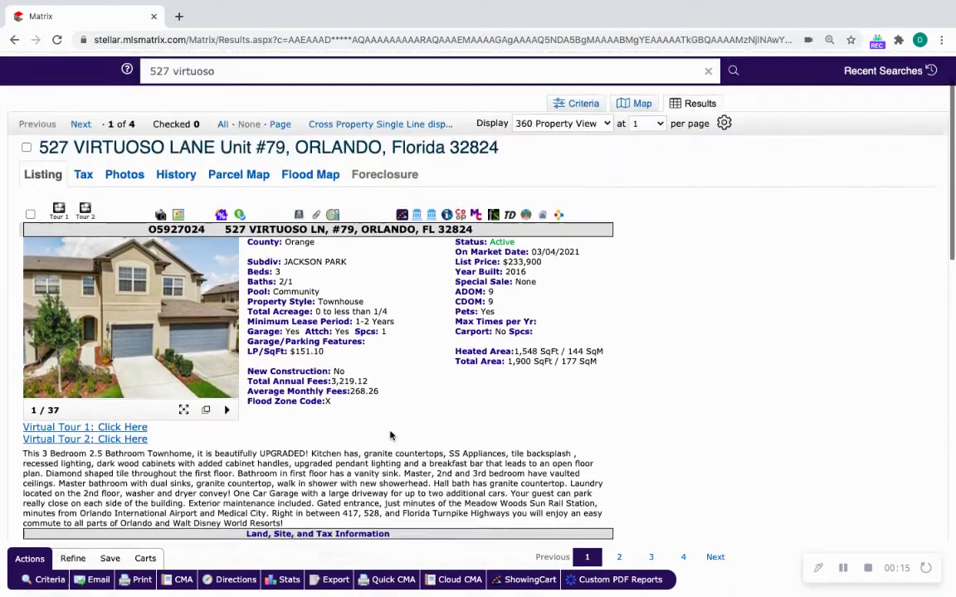
pyautogui.scroll(-1, 391, 438)
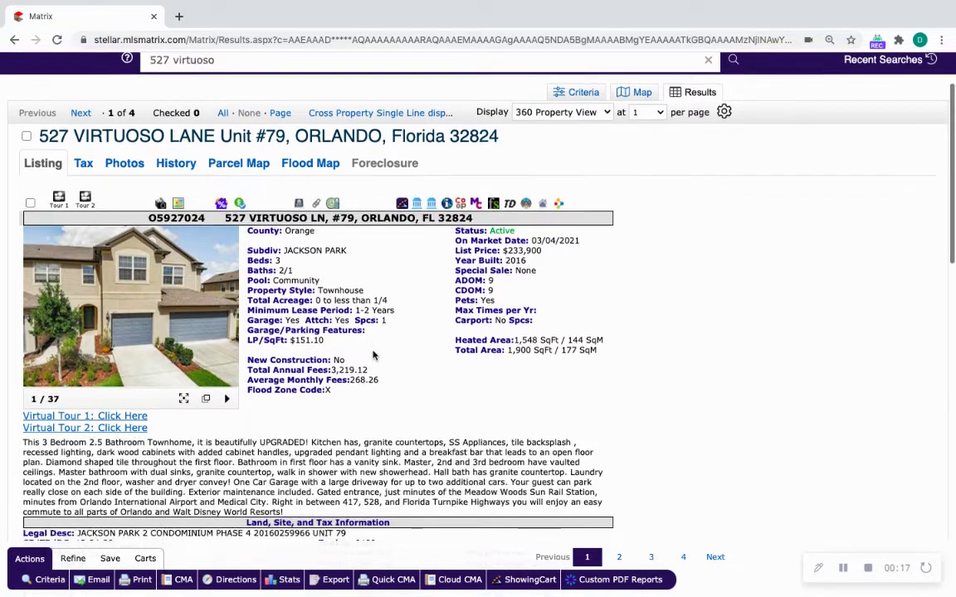
pyautogui.scroll(1, 374, 355)
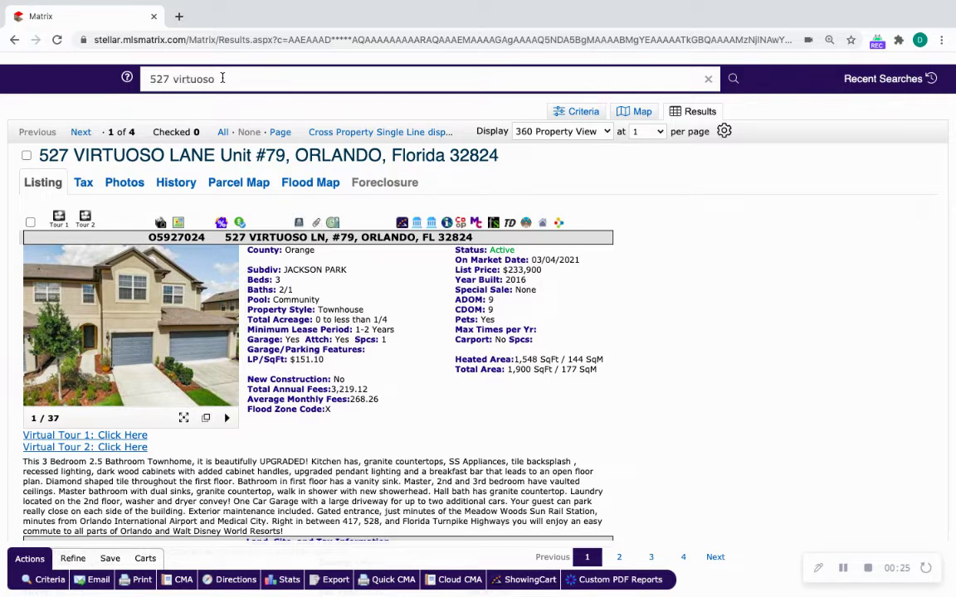
pyautogui.scroll(2, 241, 131)
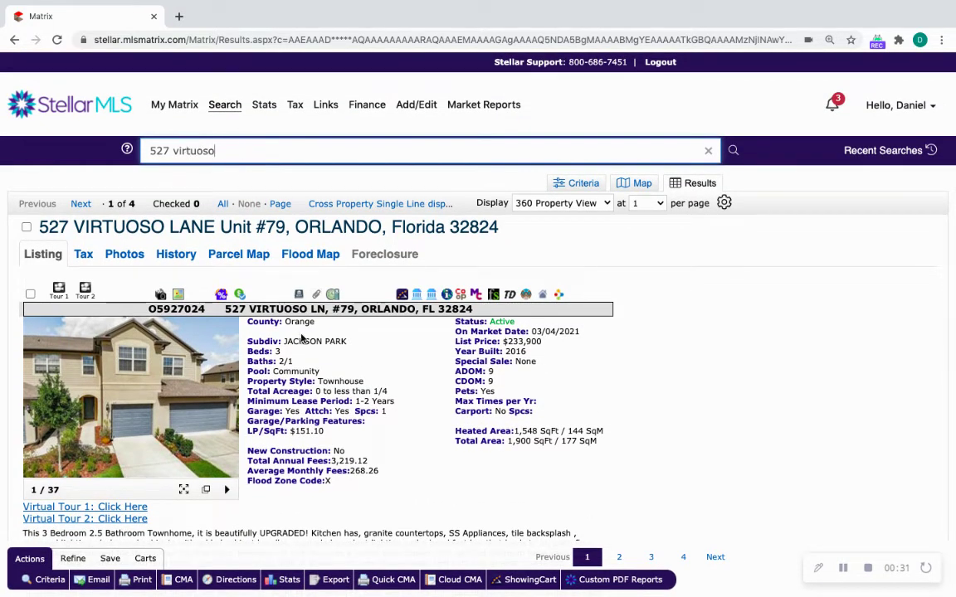
# Show the four results in a single-line table, then review the active Unit #79 listing's details.
pyautogui.click(363, 205)
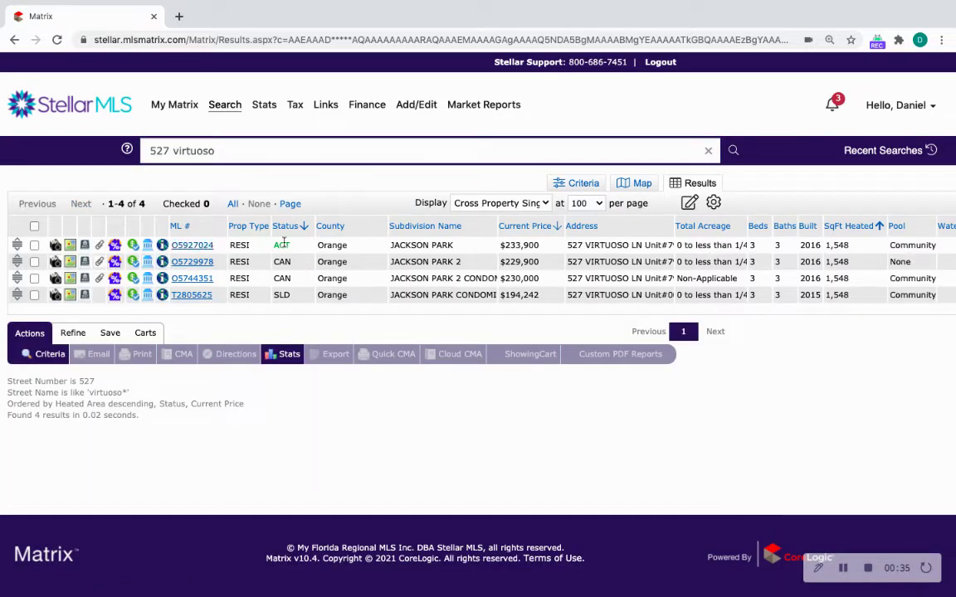
pyautogui.click(181, 245)
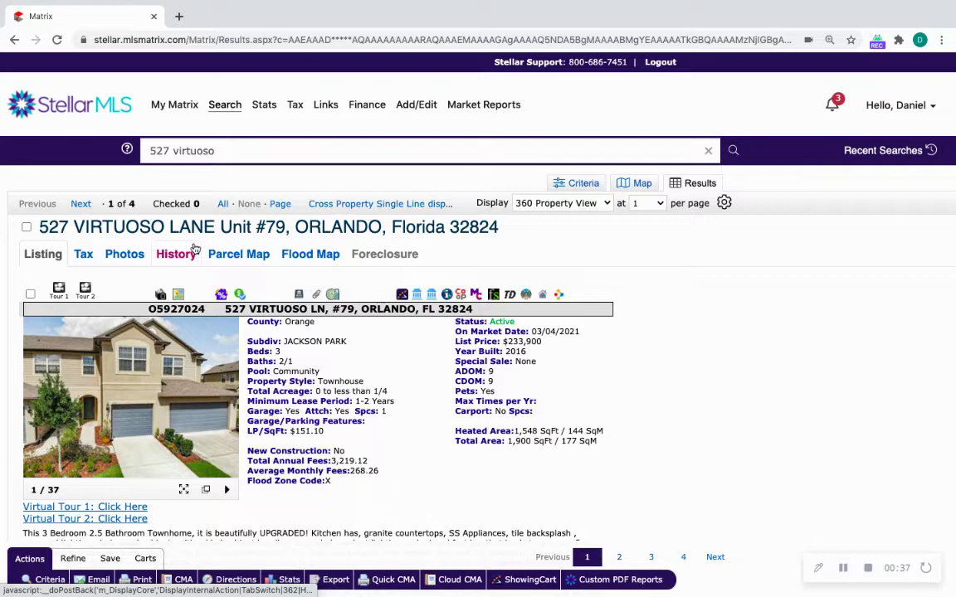
pyautogui.scroll(-2, 284, 324)
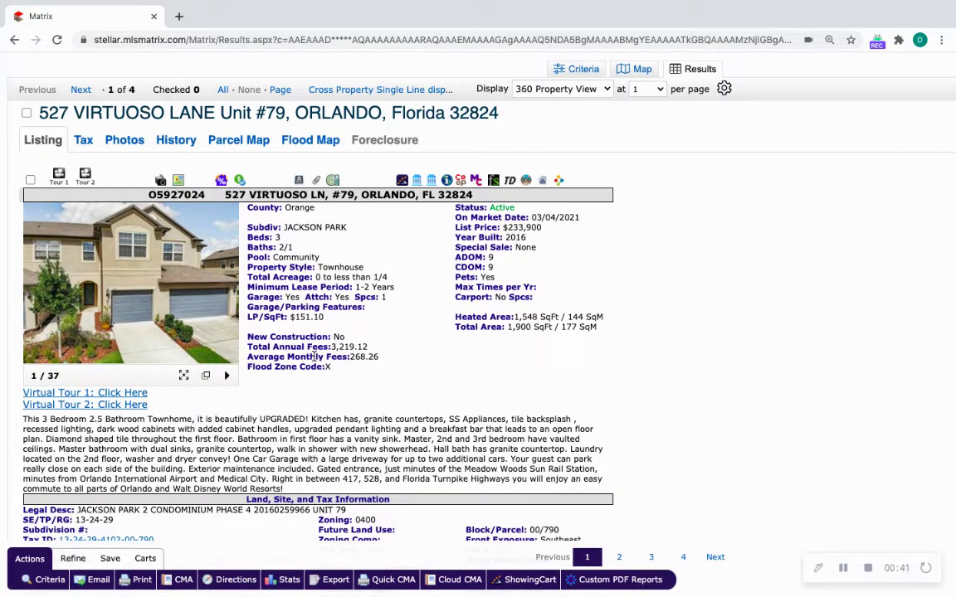
pyautogui.scroll(-2, 313, 356)
pyautogui.scroll(2, 313, 356)
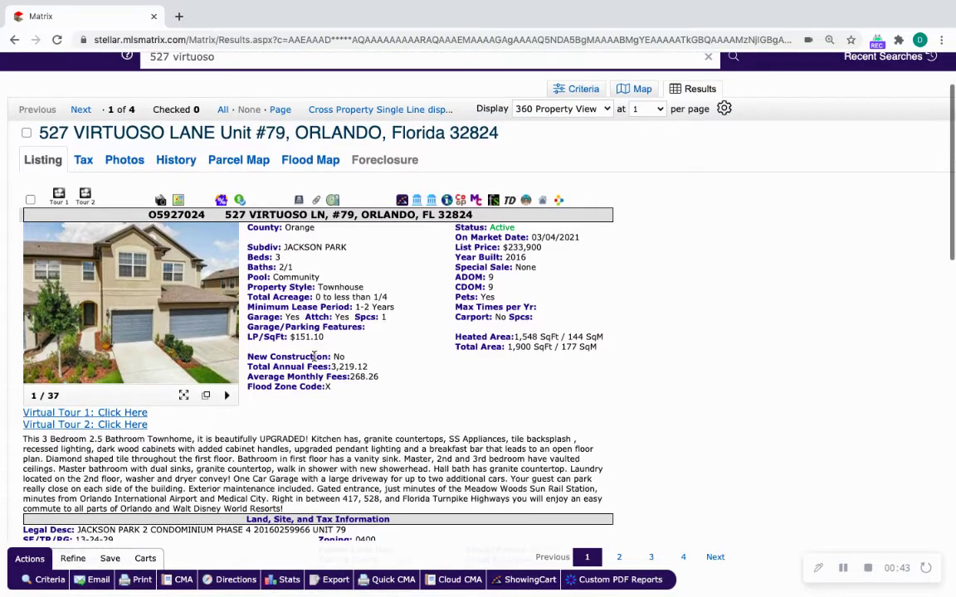
pyautogui.scroll(-2, 319, 302)
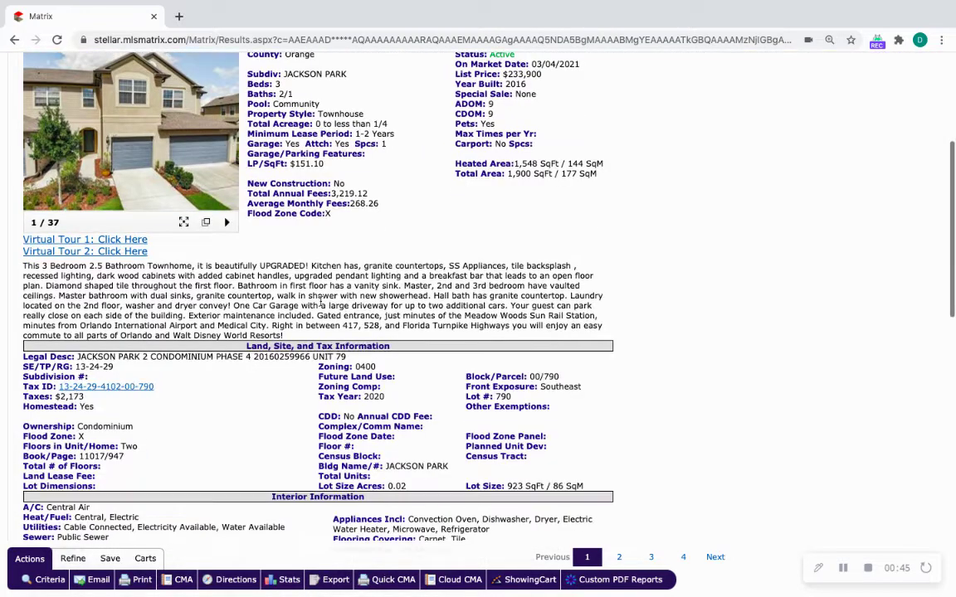
pyautogui.scroll(3, 320, 249)
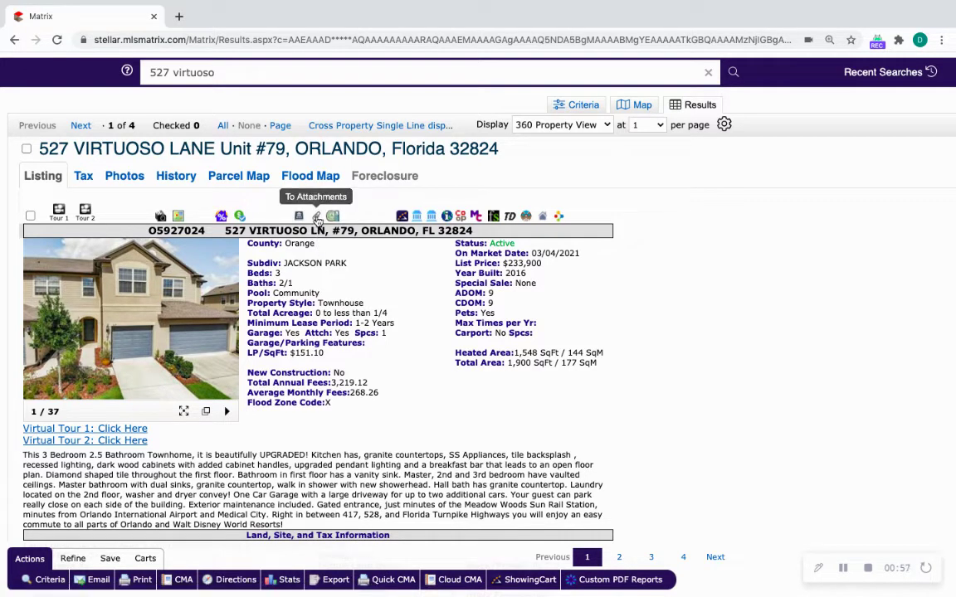
pyautogui.click(317, 220)
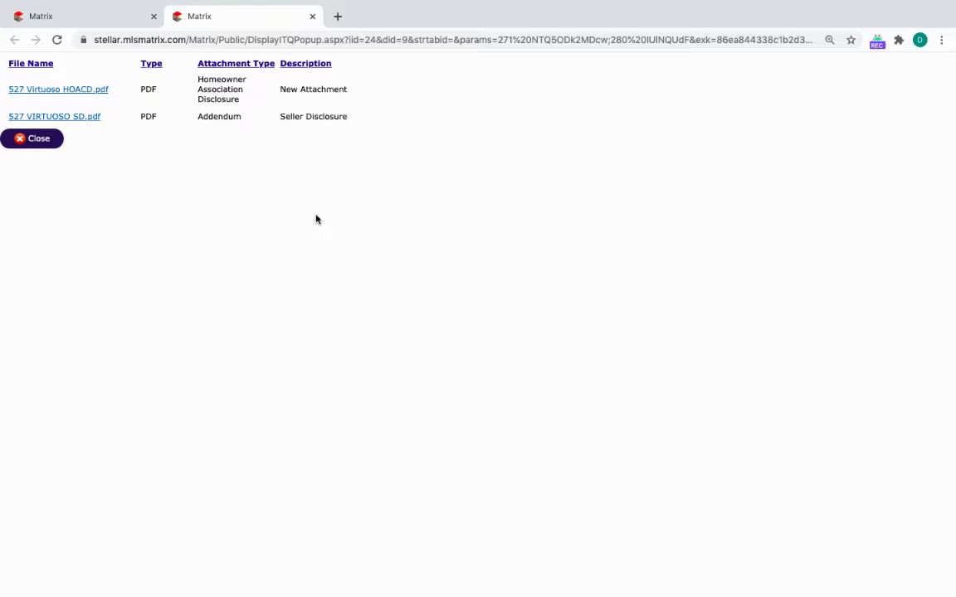
pyautogui.click(71, 90)
pyautogui.click(75, 93)
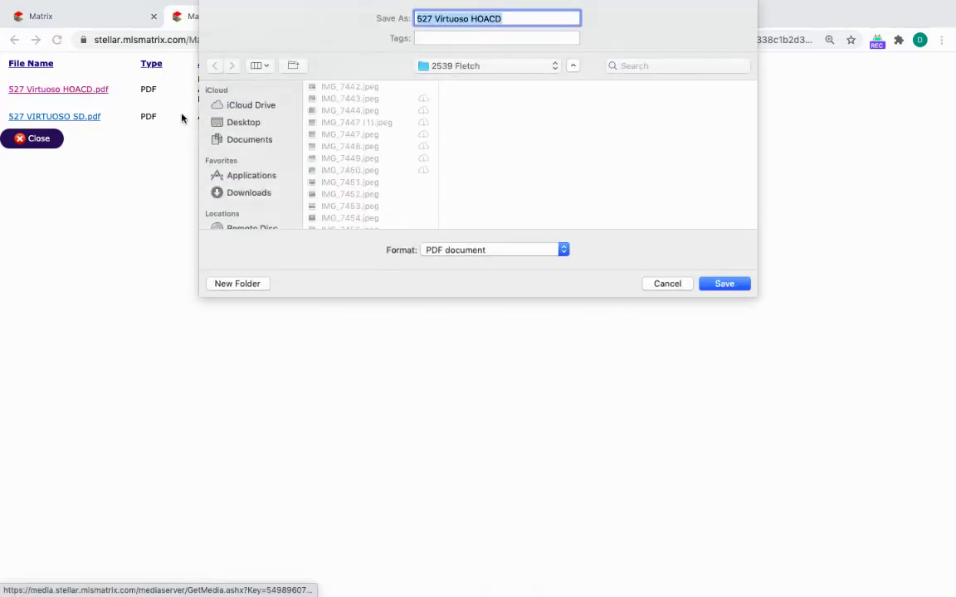
pyautogui.click(249, 124)
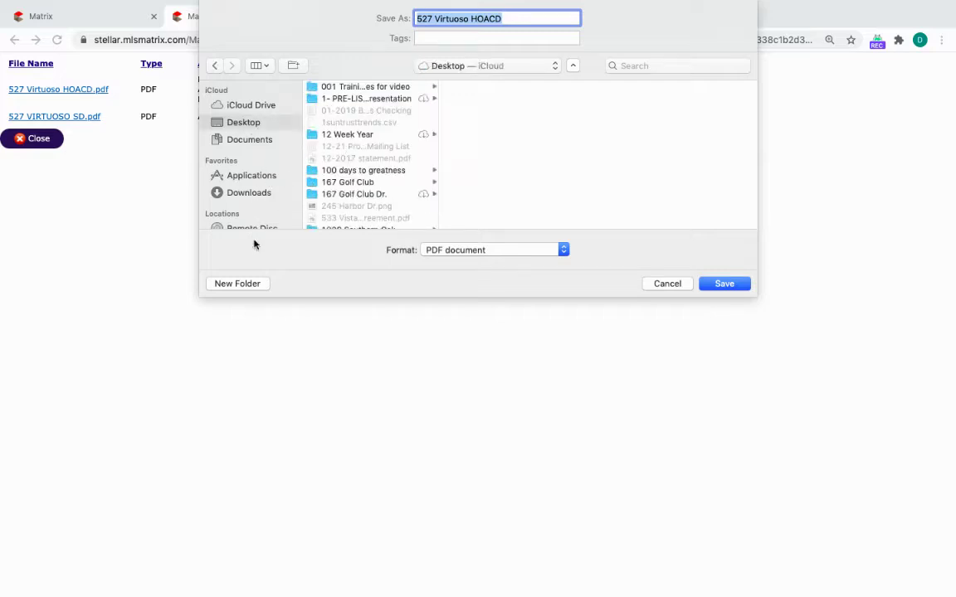
pyautogui.click(246, 284)
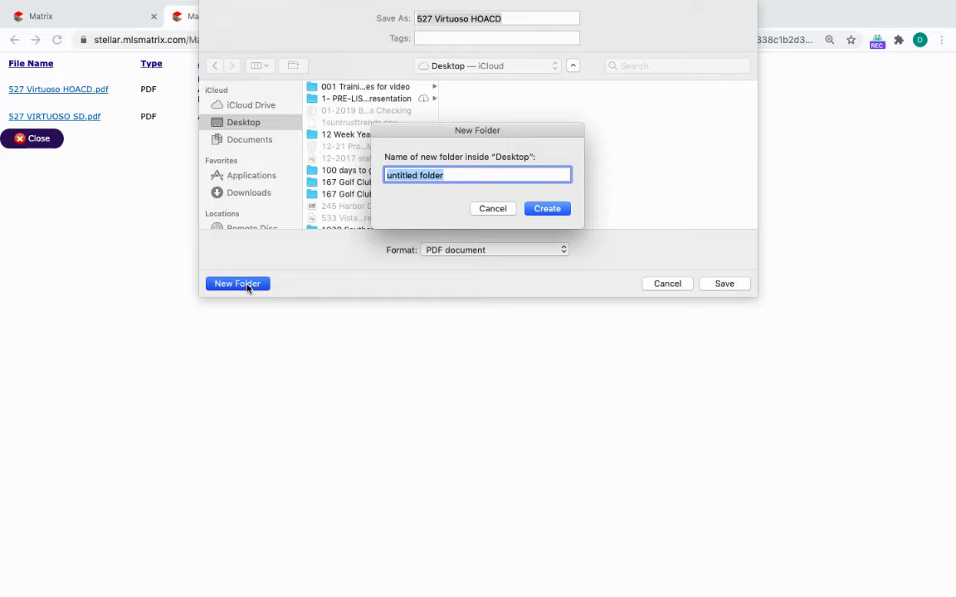
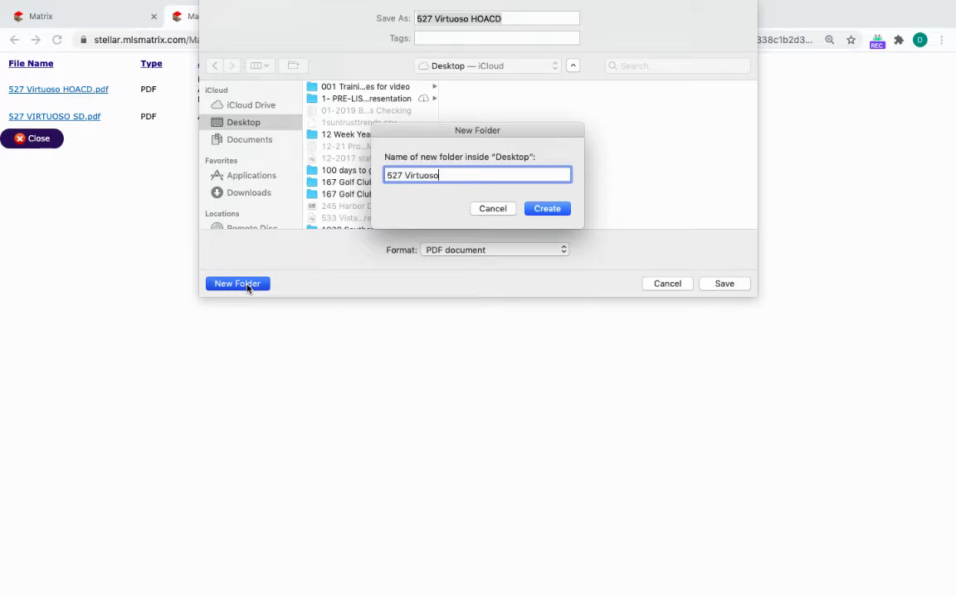
pyautogui.press('Return')
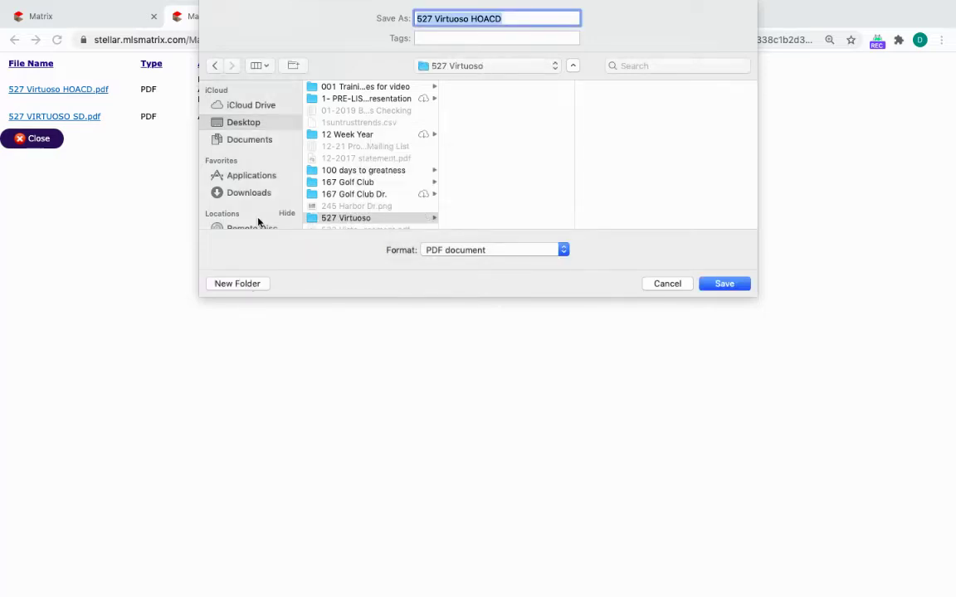
pyautogui.click(488, 18)
pyautogui.write('disclosure')
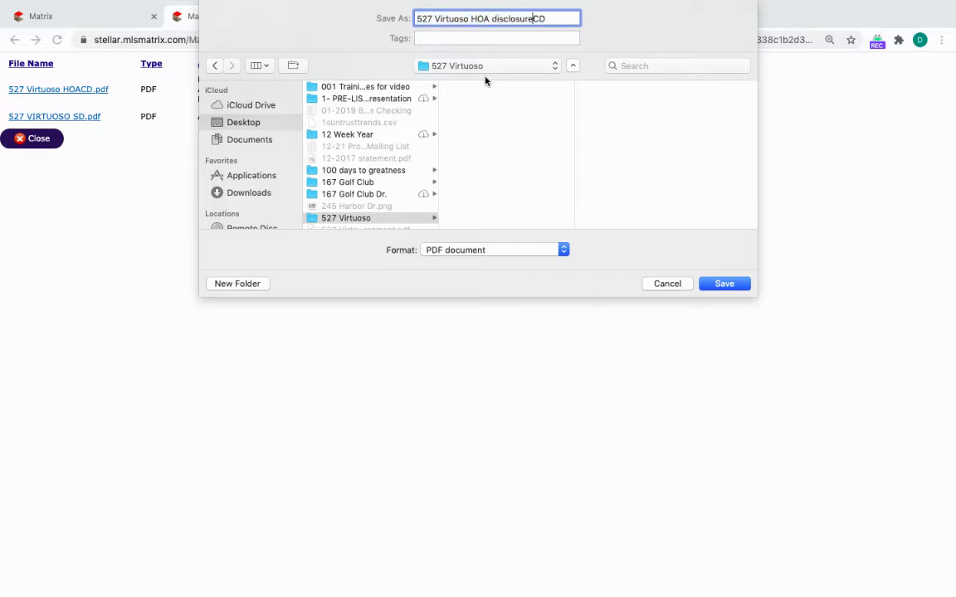
pyautogui.hotkey('shift', 'End')
pyautogui.press('Delete')
pyautogui.click(723, 284)
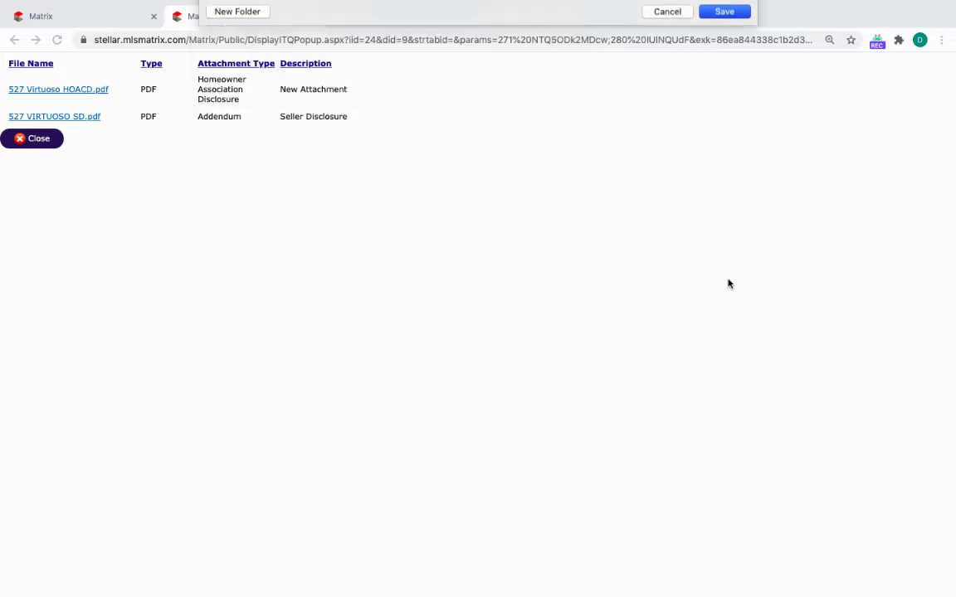
pyautogui.click(75, 117)
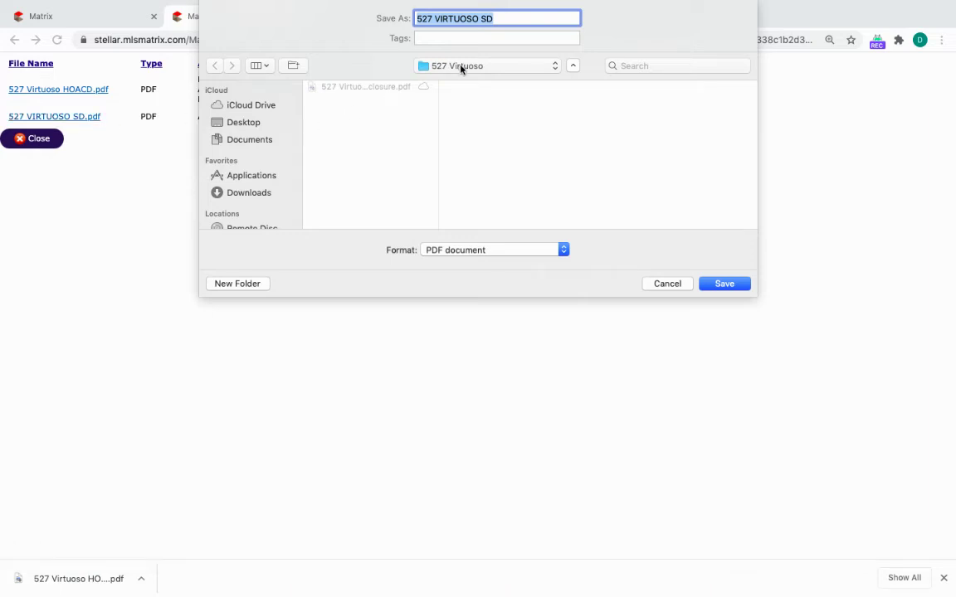
pyautogui.click(741, 284)
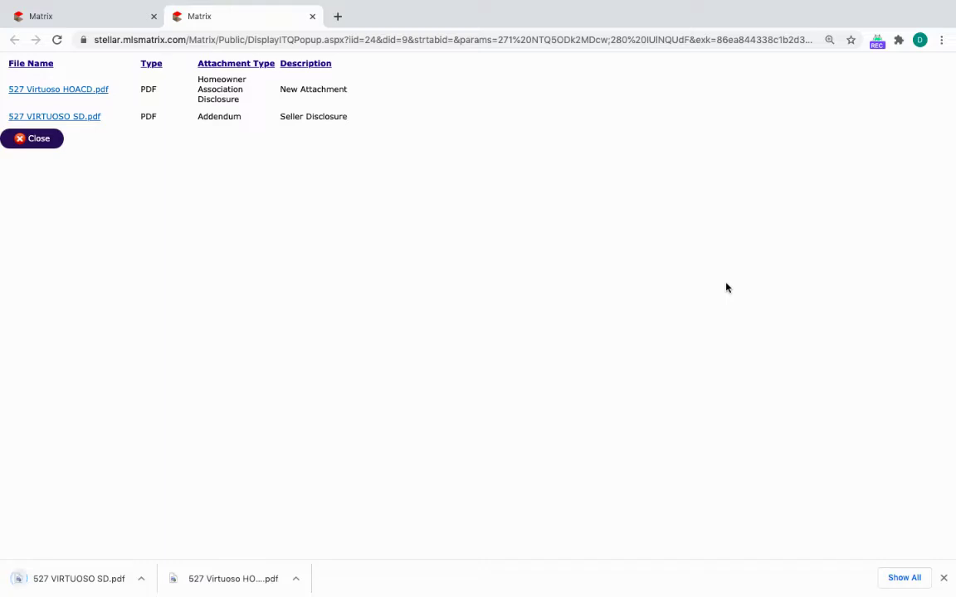
pyautogui.click(81, 16)
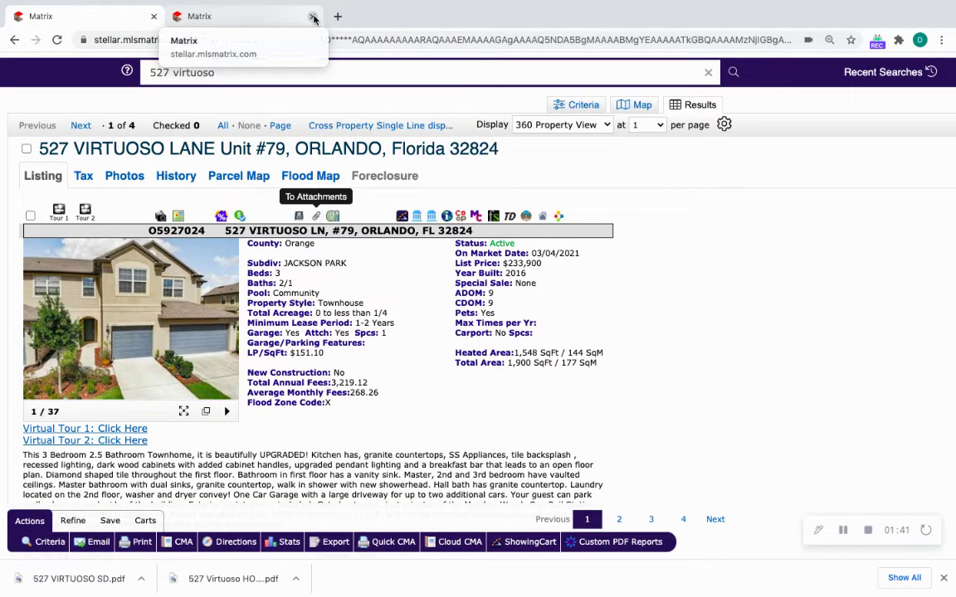
pyautogui.scroll(-5, 290, 366)
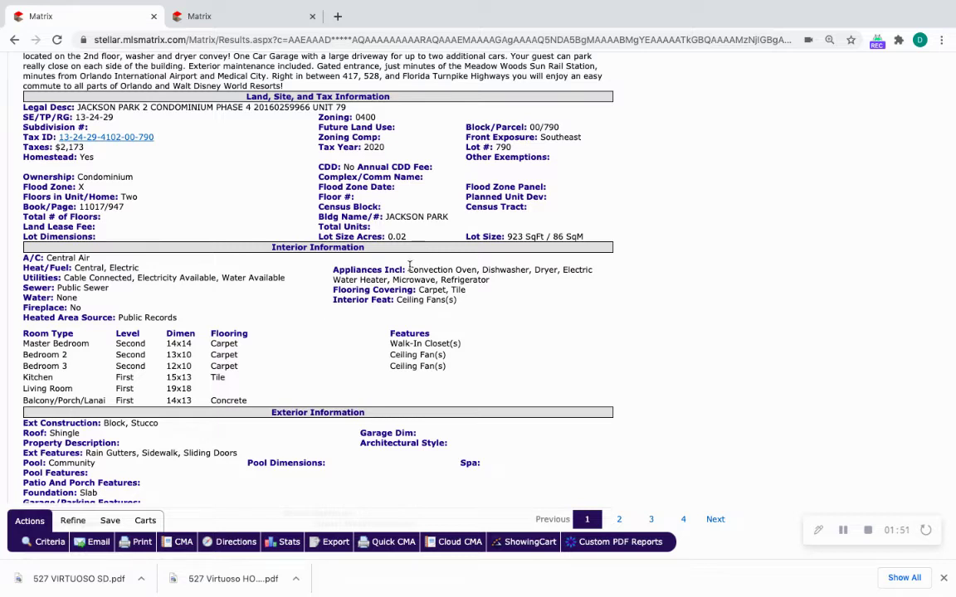
pyautogui.moveTo(409, 267); pyautogui.dragTo(491, 280)
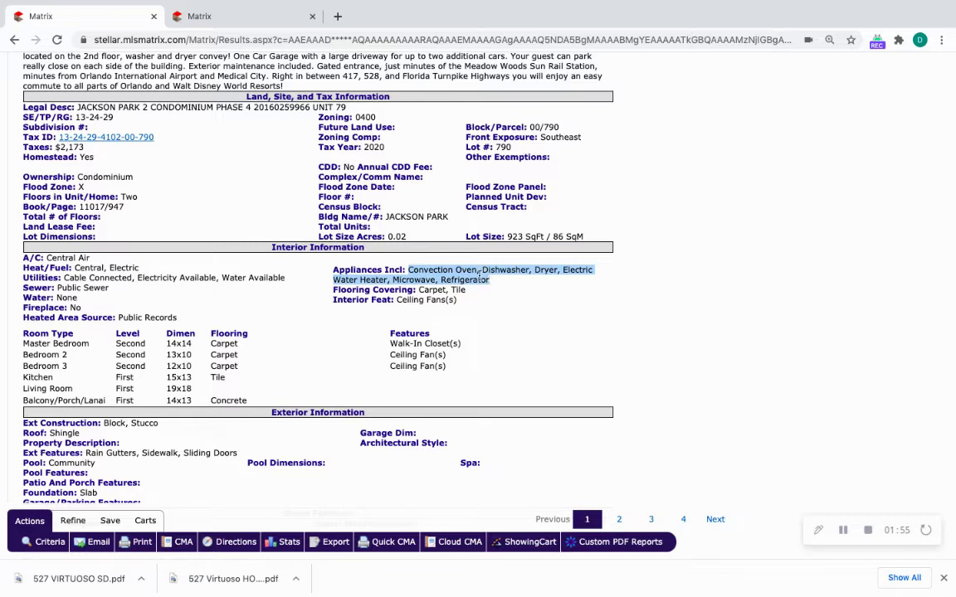
pyautogui.rightClick(479, 277)
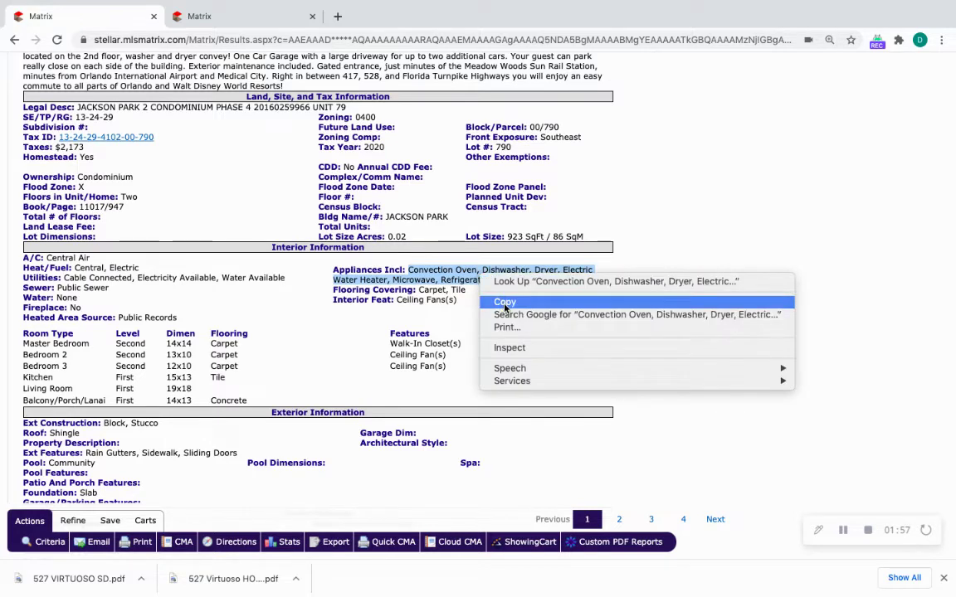
pyautogui.click(503, 302)
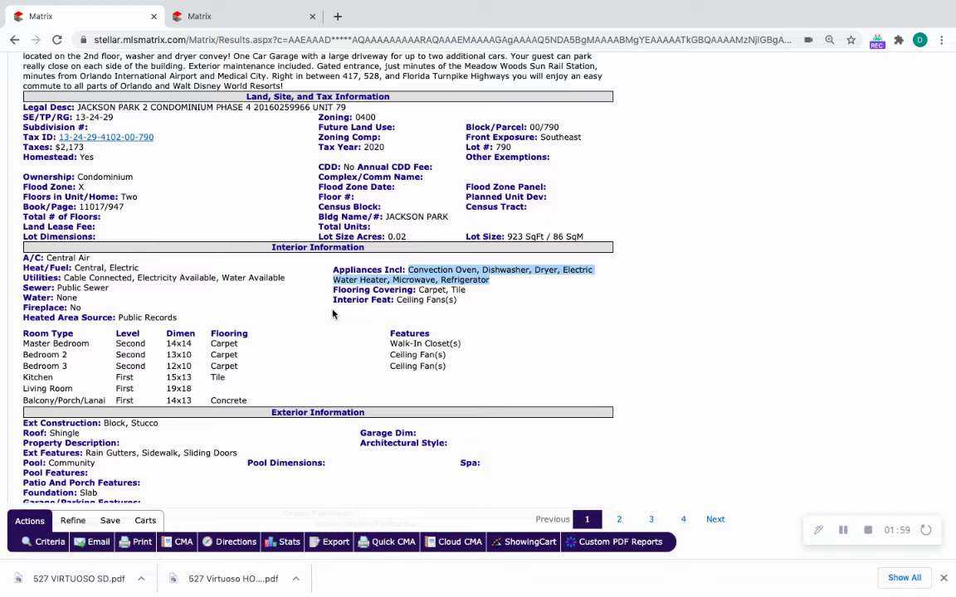
pyautogui.scroll(1, 333, 314)
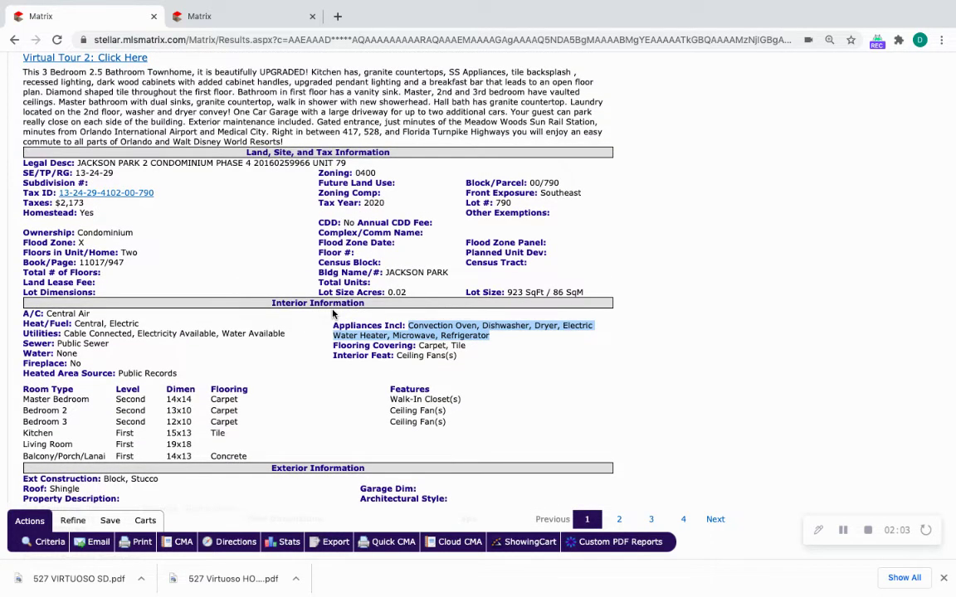
pyautogui.scroll(-2, 333, 314)
pyautogui.scroll(-5, 333, 315)
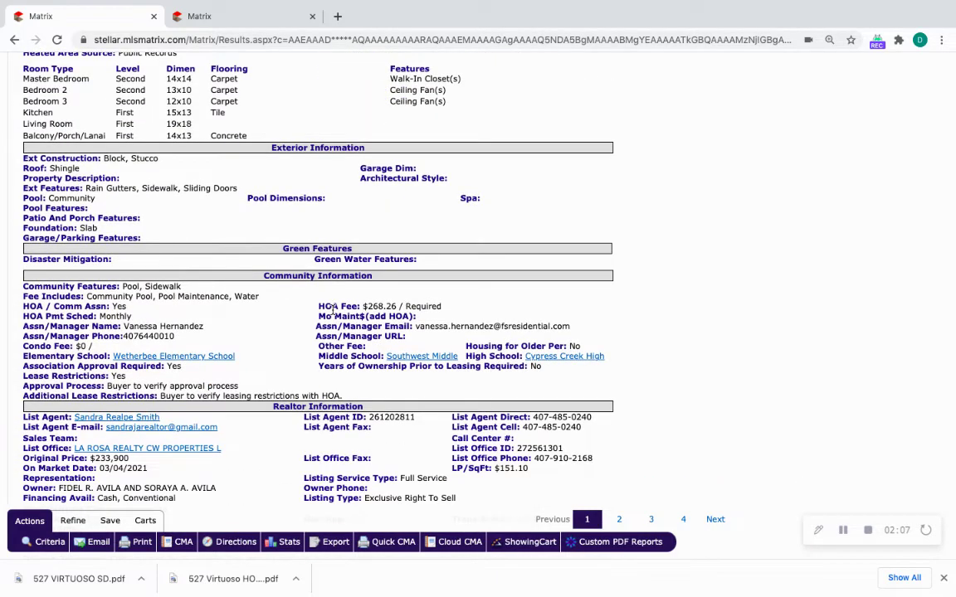
pyautogui.scroll(4, 333, 311)
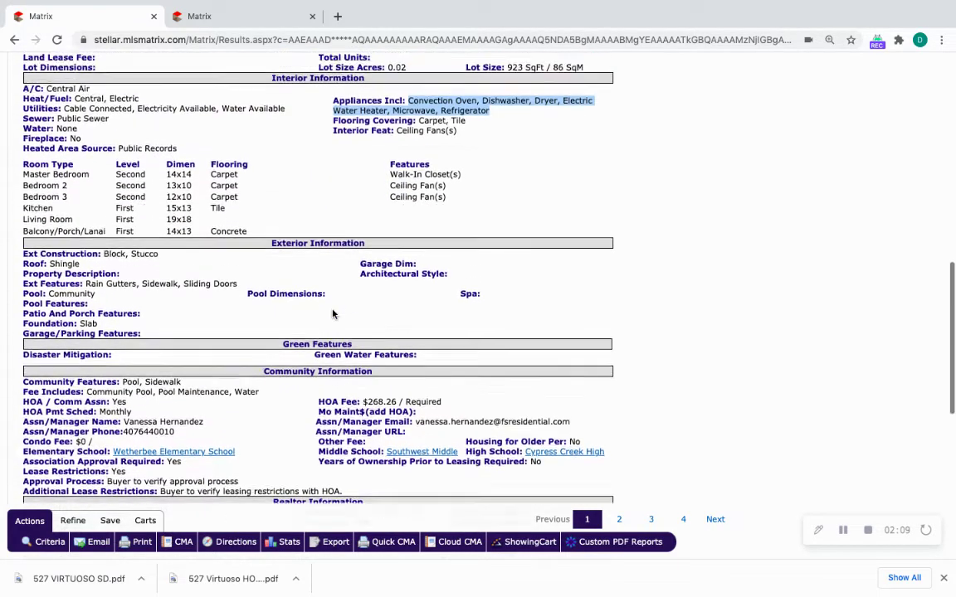
pyautogui.scroll(9, 333, 315)
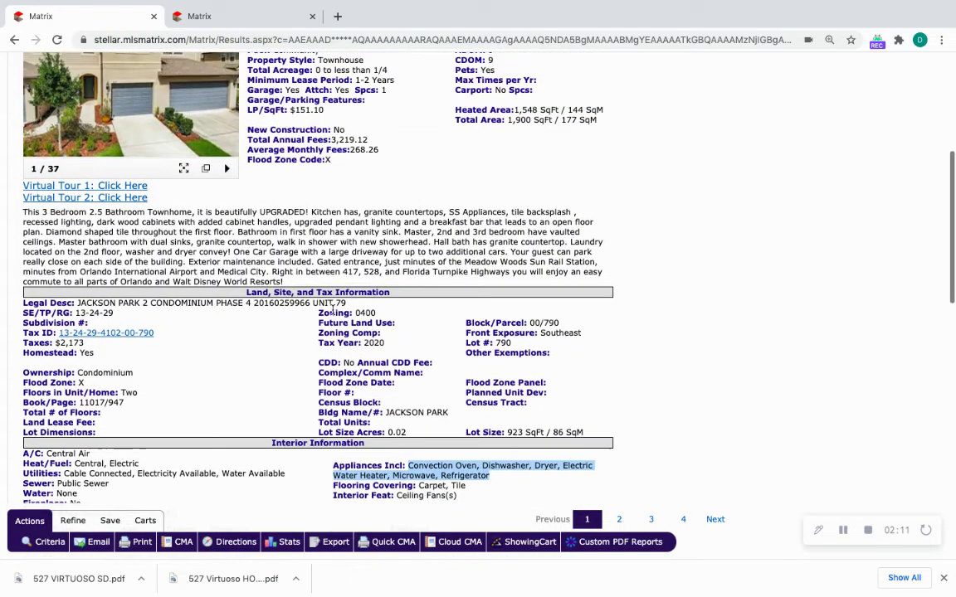
pyautogui.scroll(2, 333, 311)
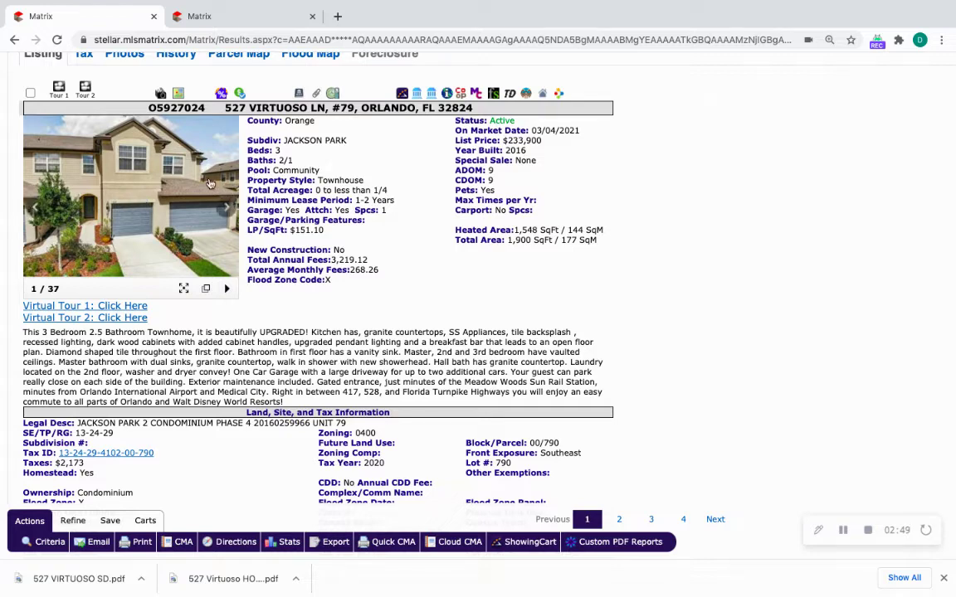
pyautogui.scroll(2, 248, 257)
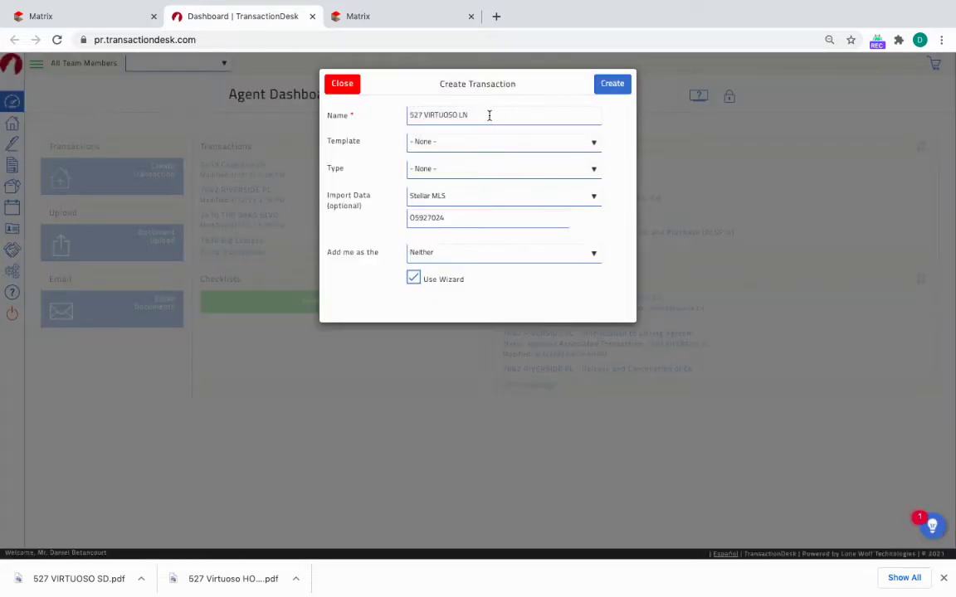
pyautogui.click(490, 115)
pyautogui.click(486, 143)
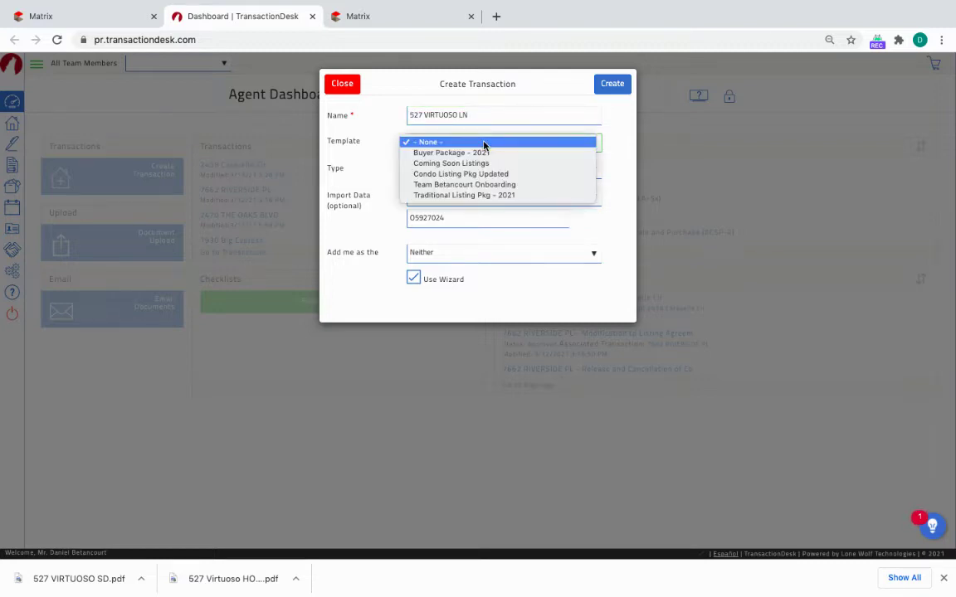
pyautogui.click(386, 141)
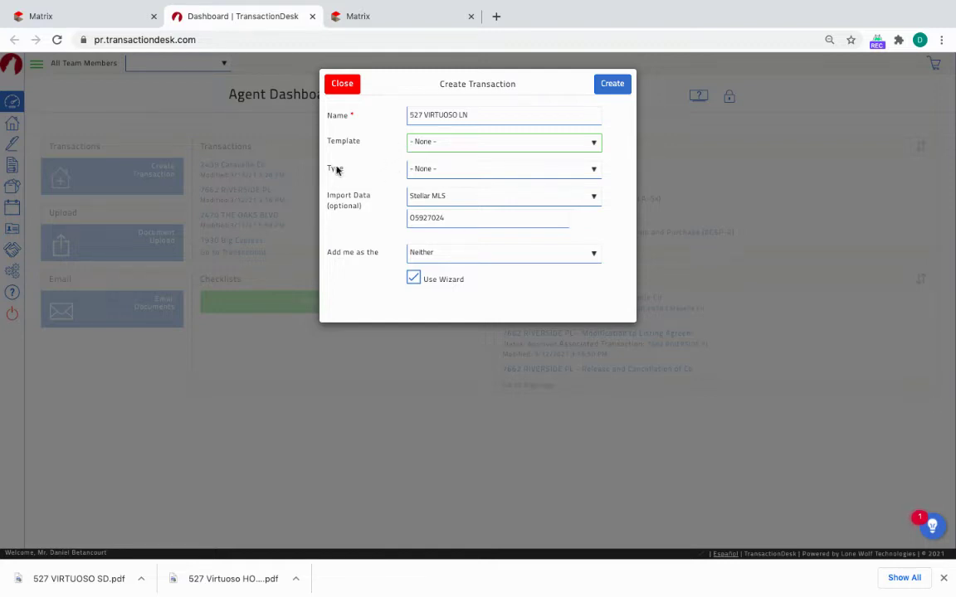
pyautogui.click(444, 173)
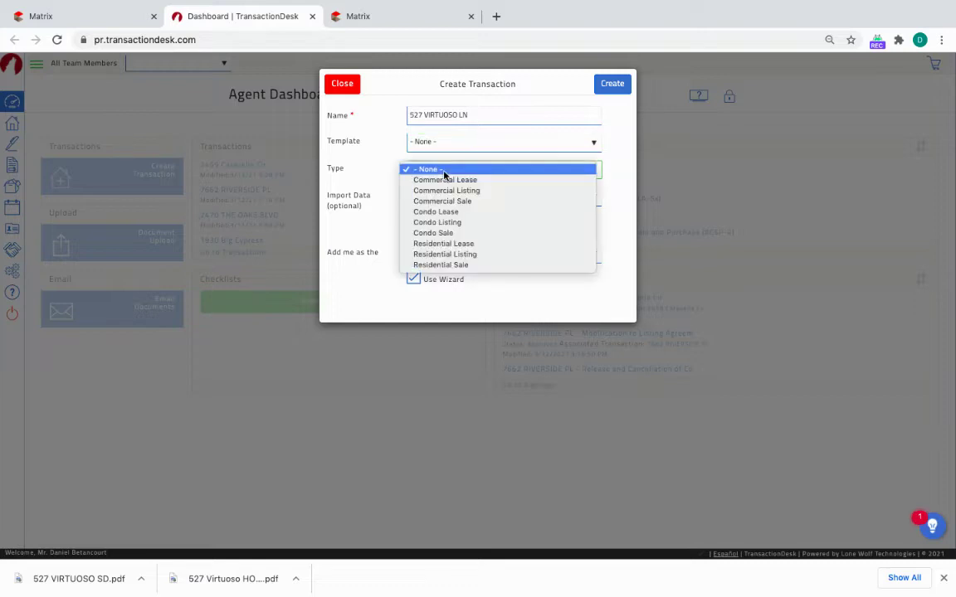
pyautogui.click(468, 266)
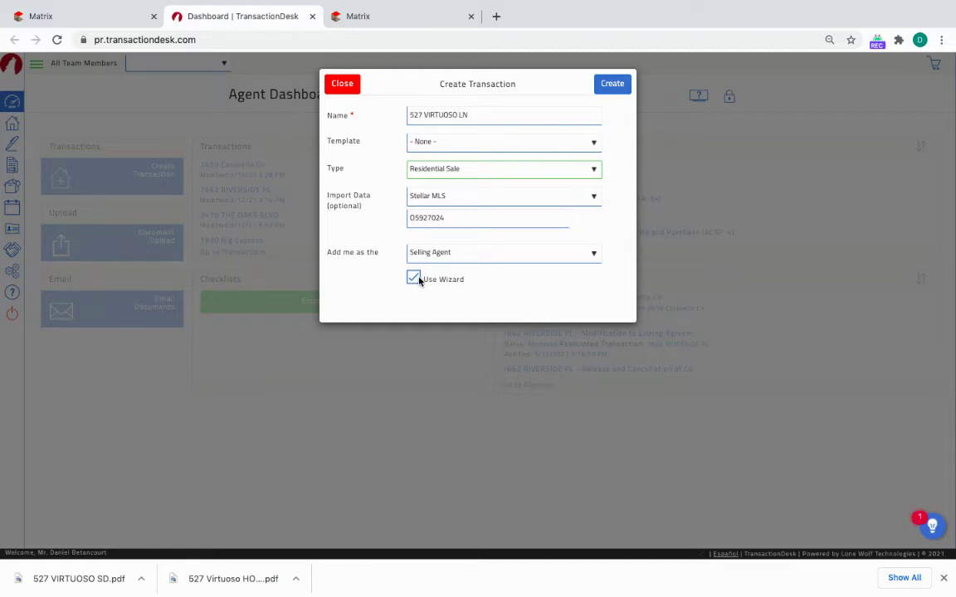
pyautogui.click(612, 84)
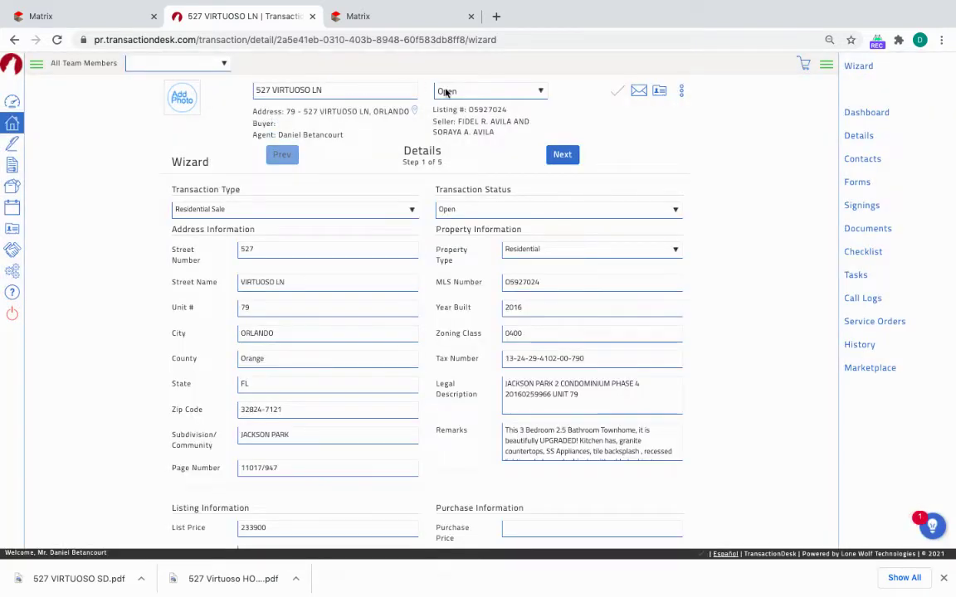
pyautogui.click(475, 93)
pyautogui.click(475, 95)
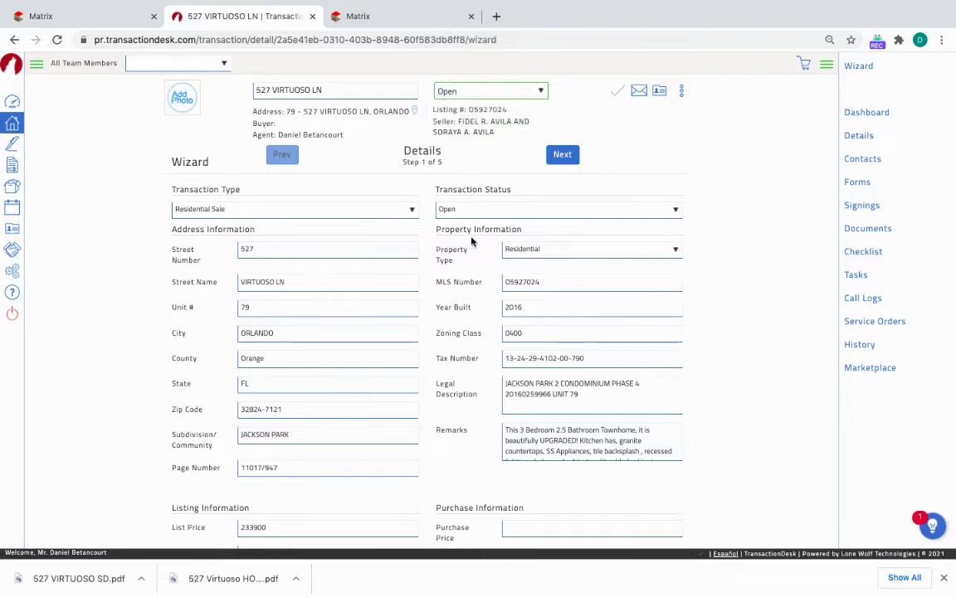
pyautogui.scroll(-2, 314, 365)
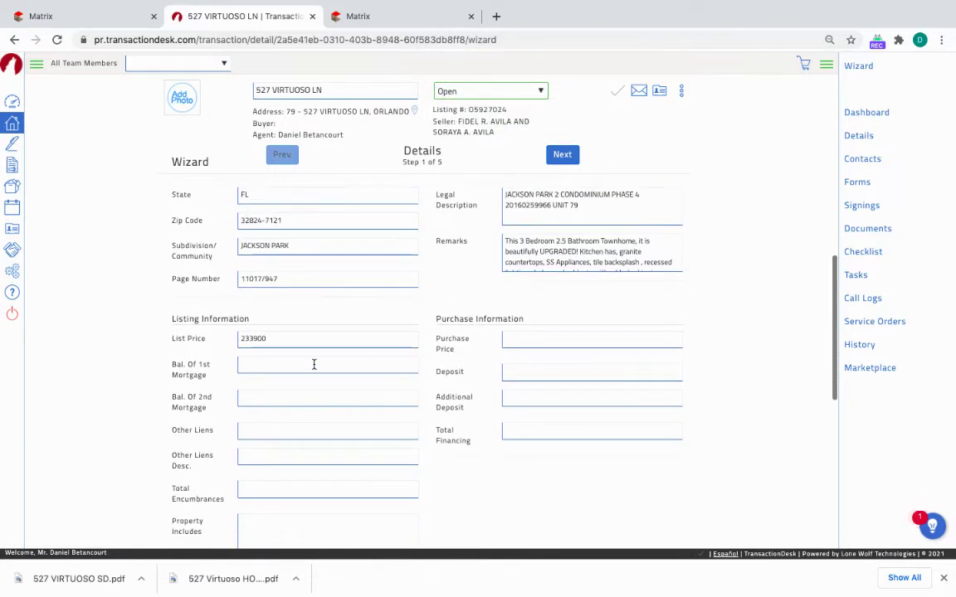
pyautogui.scroll(2, 314, 365)
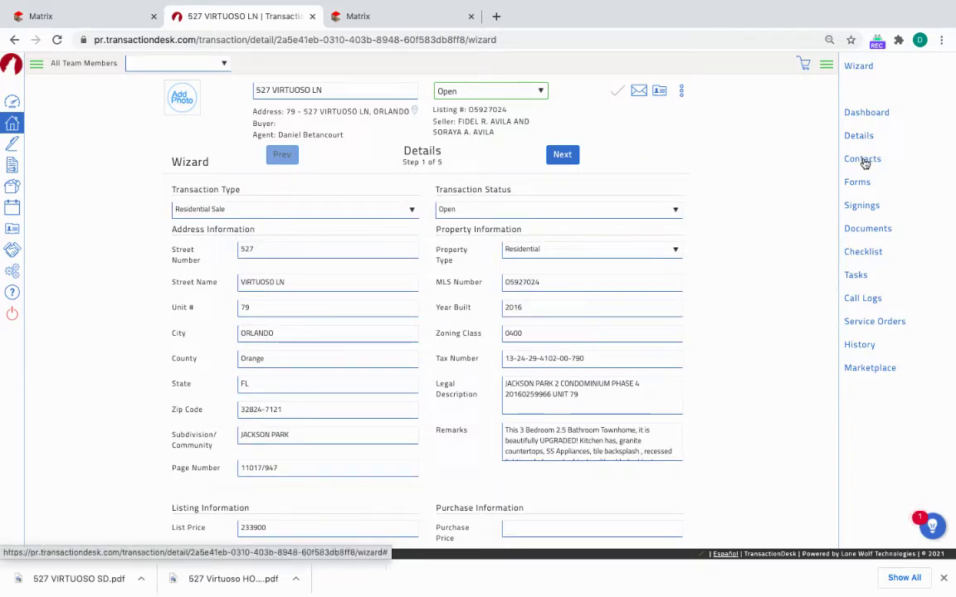
pyautogui.click(863, 161)
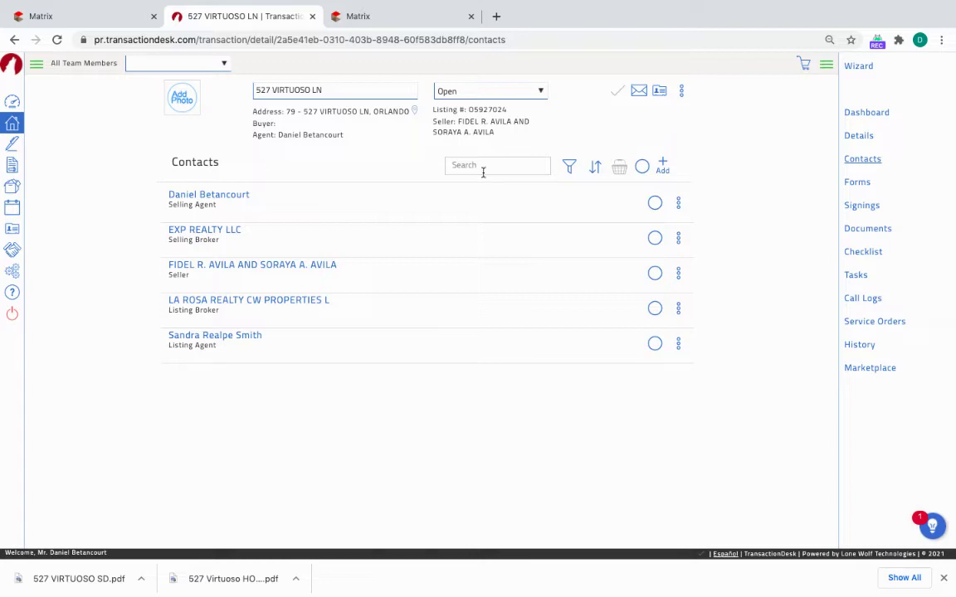
pyautogui.click(663, 168)
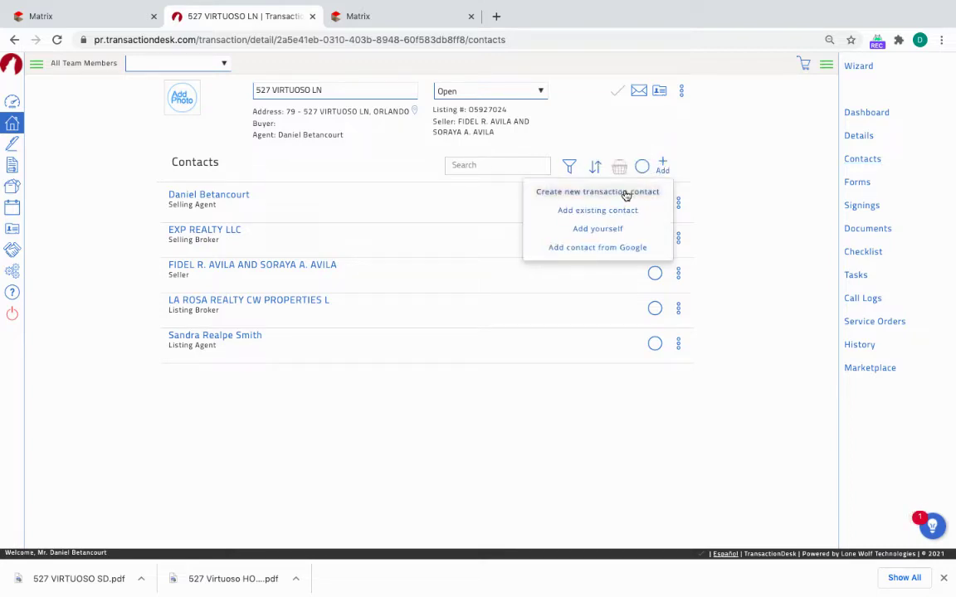
# Create a Buyer-type transaction contact with the buyer's first and last name, and save it.
pyautogui.click(621, 193)
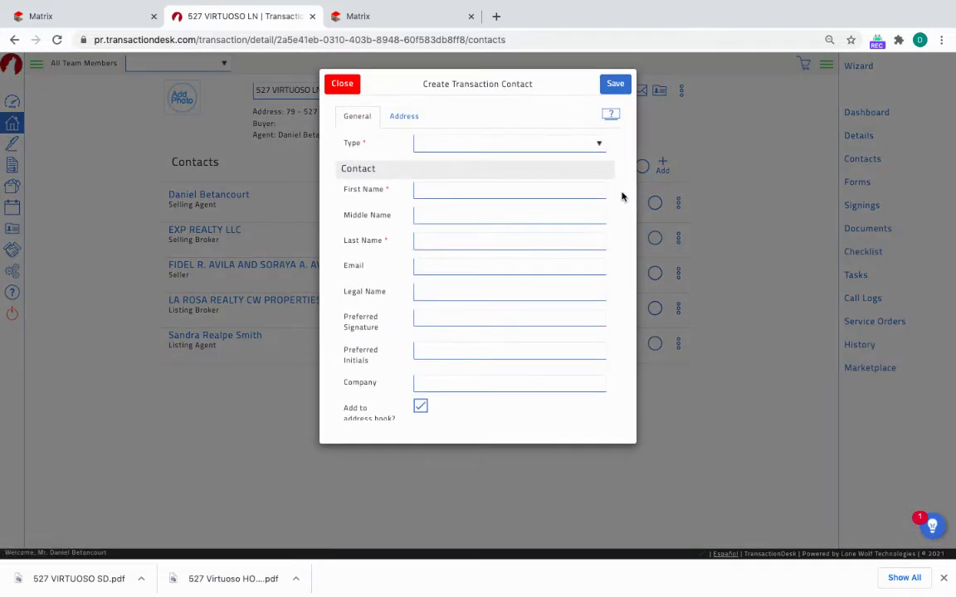
pyautogui.click(502, 145)
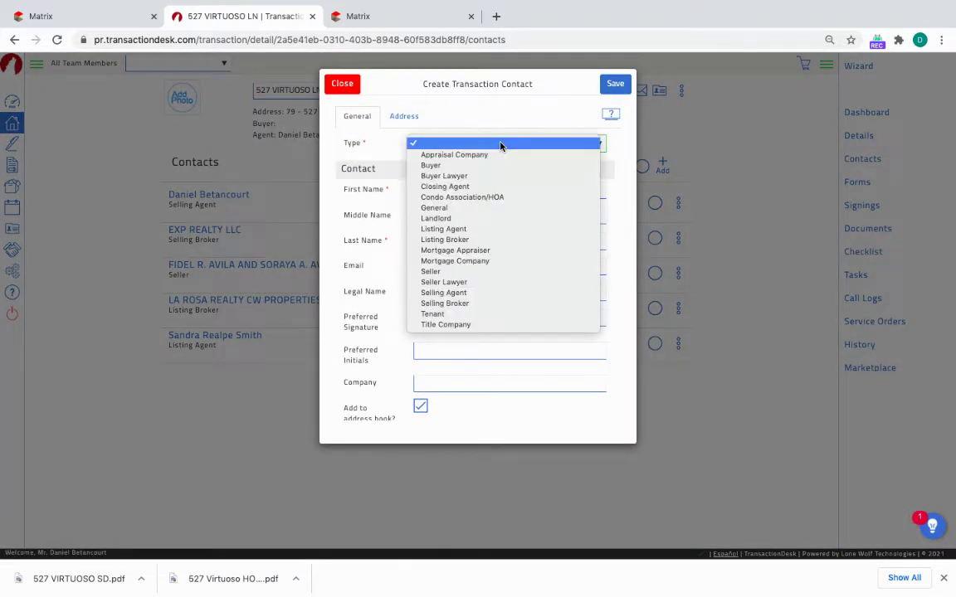
pyautogui.click(503, 166)
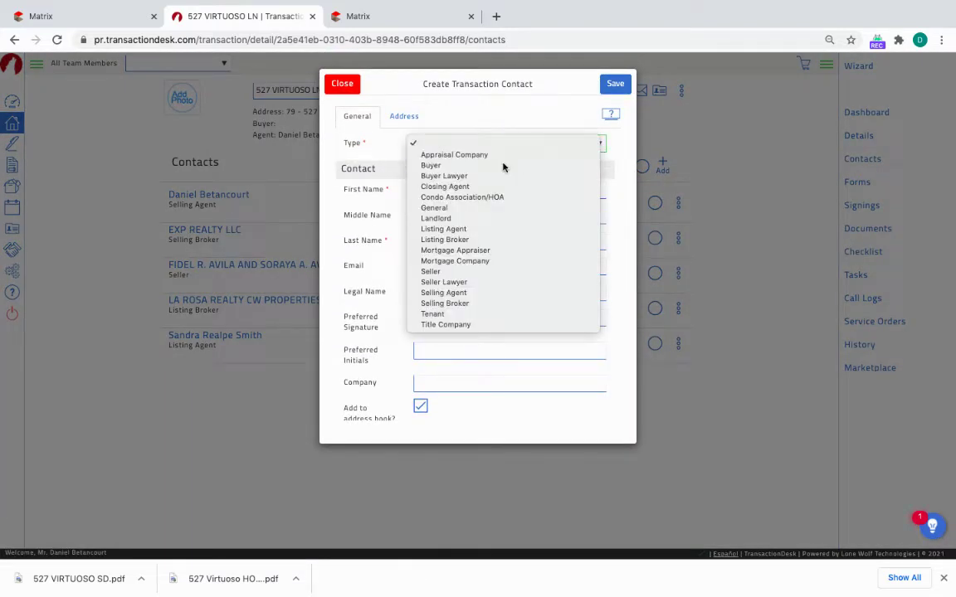
pyautogui.click(486, 190)
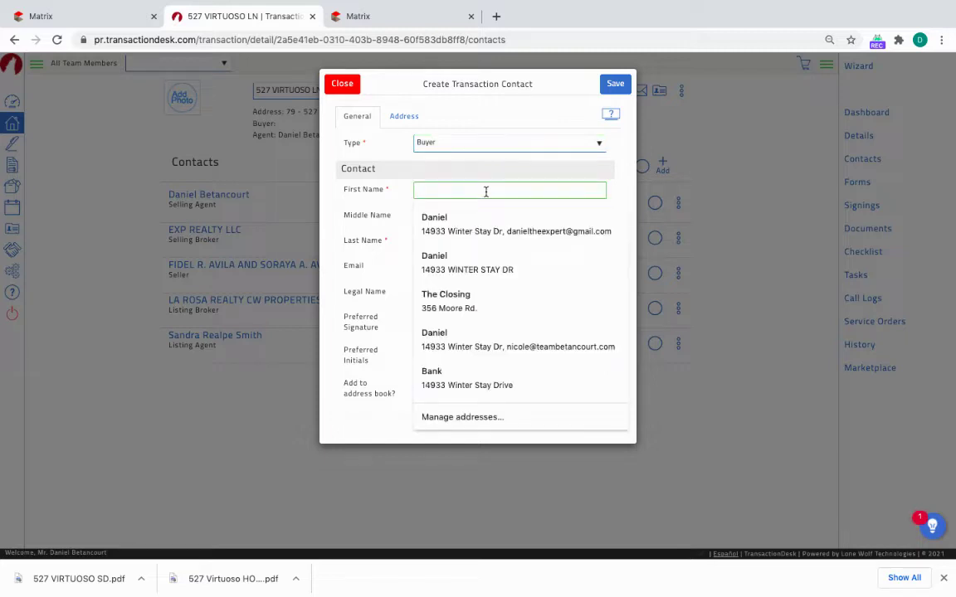
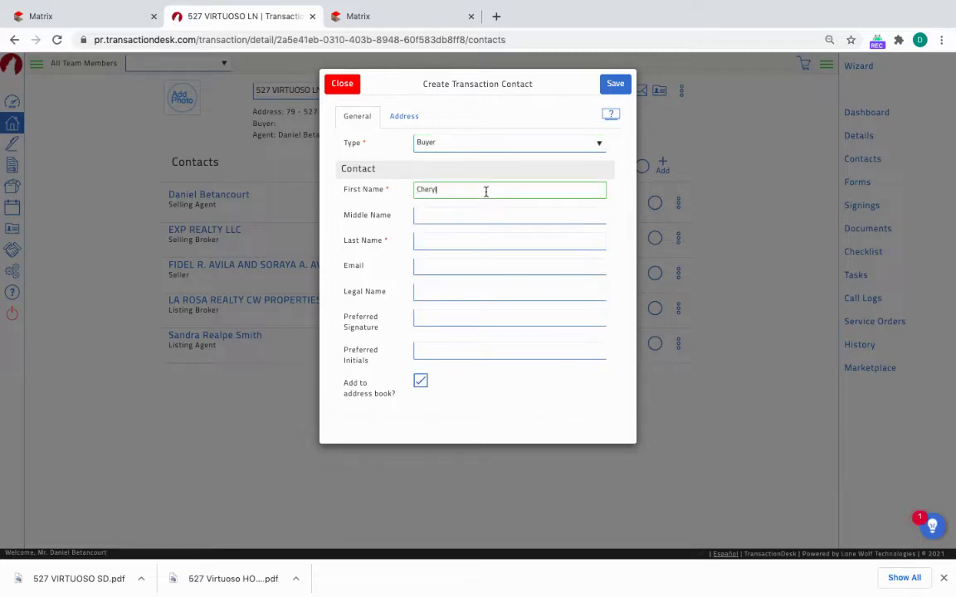
pyautogui.press('Tab')
pyautogui.press('Tab')
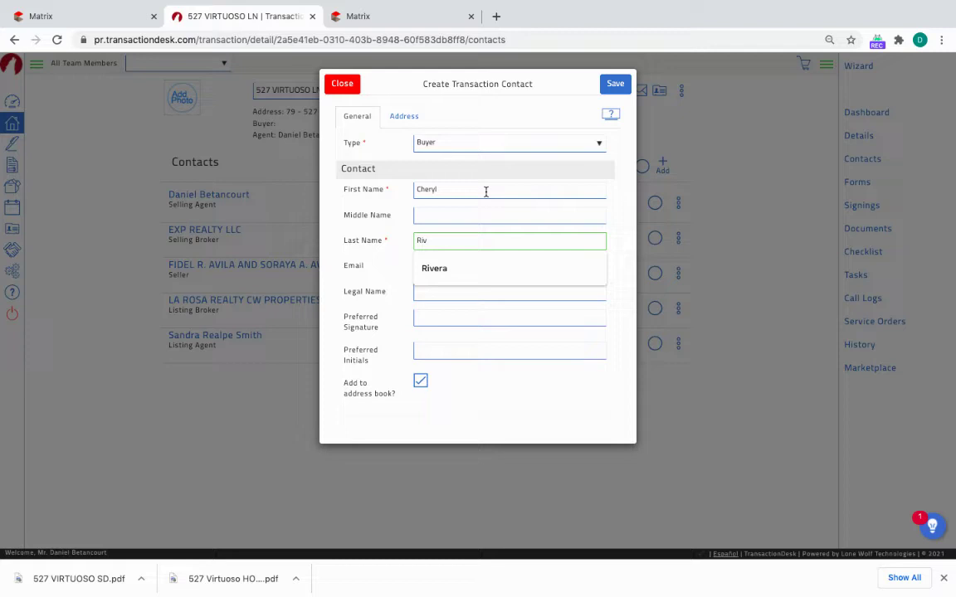
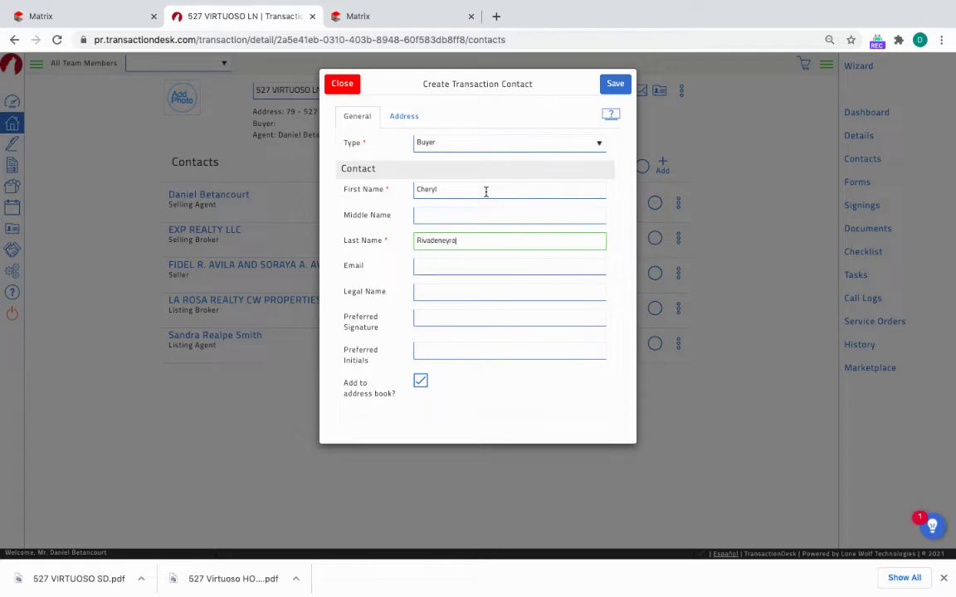
pyautogui.click(391, 266)
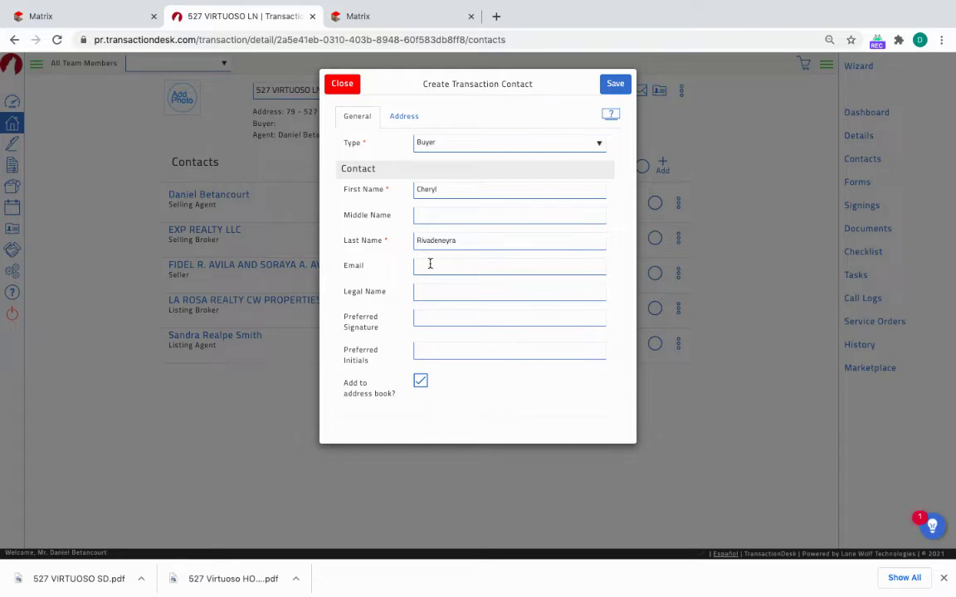
pyautogui.scroll(-1, 390, 309)
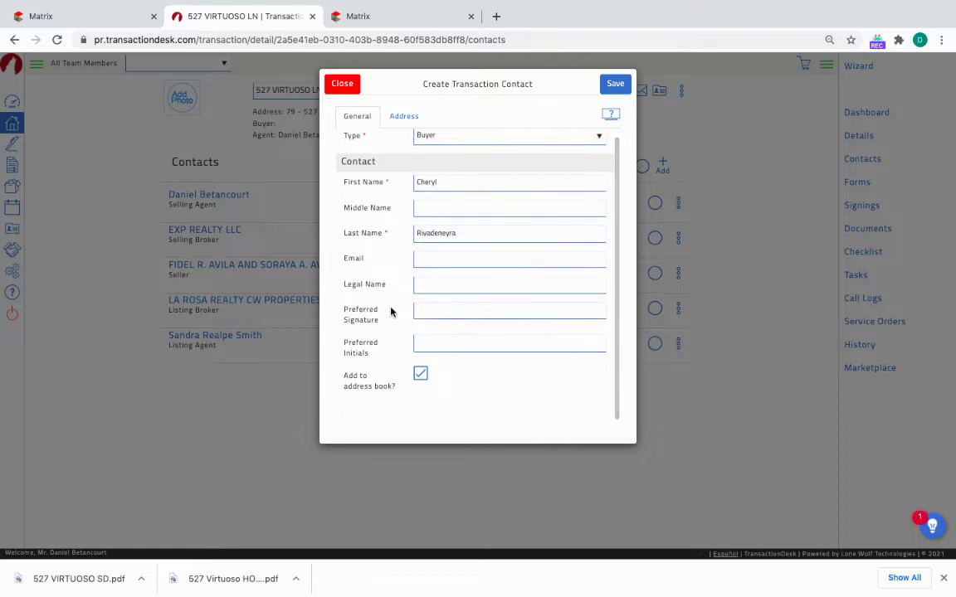
pyautogui.click(614, 84)
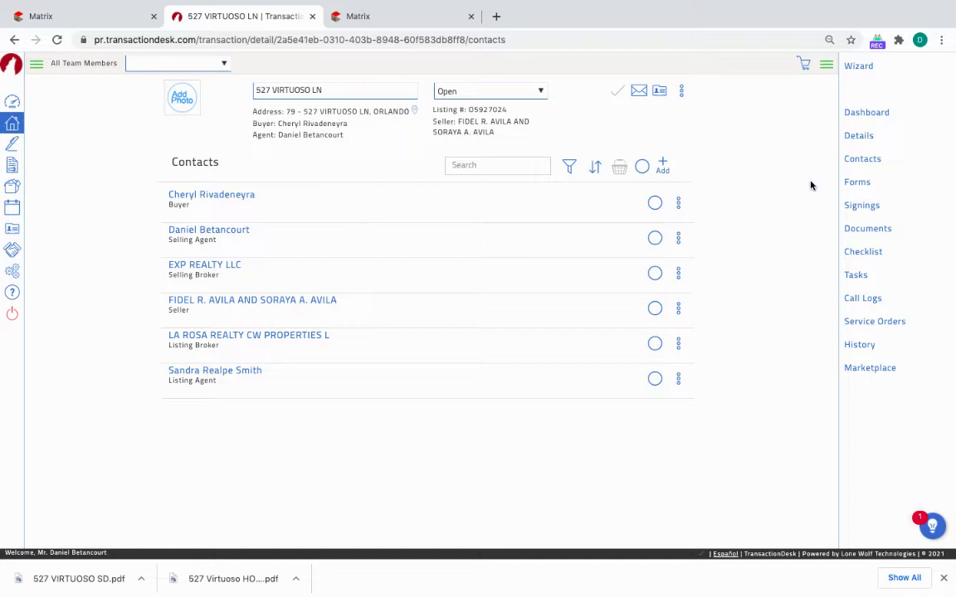
# Search the forms library for 'as' and add the AS IS contract and Condominium Rider A.
pyautogui.click(858, 184)
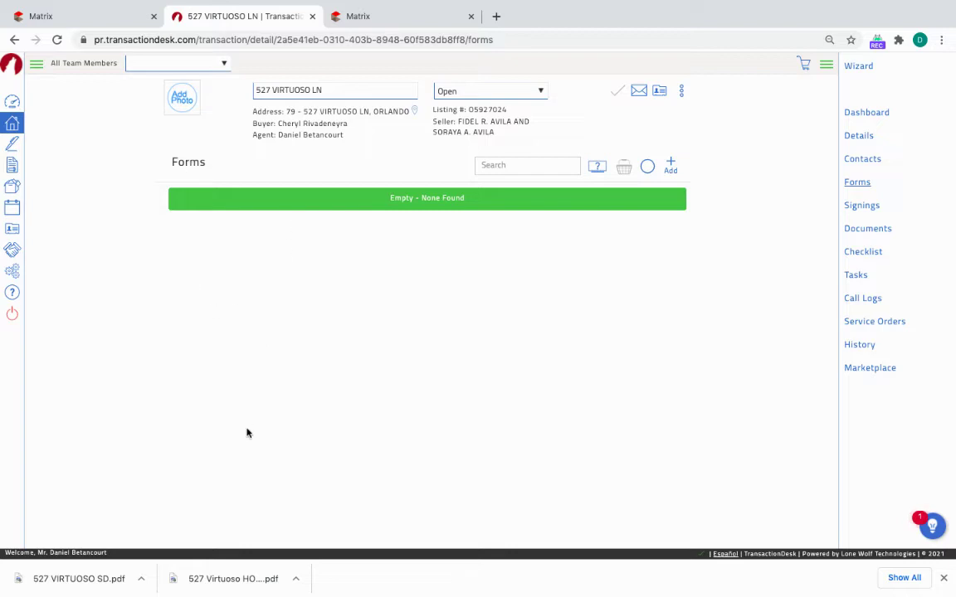
pyautogui.click(671, 166)
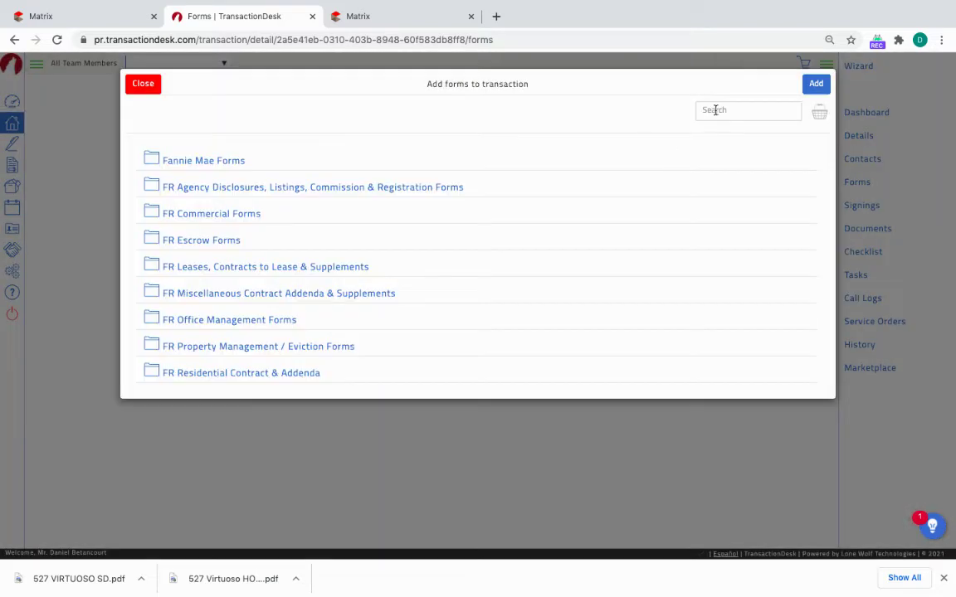
pyautogui.click(722, 110)
pyautogui.write('as is')
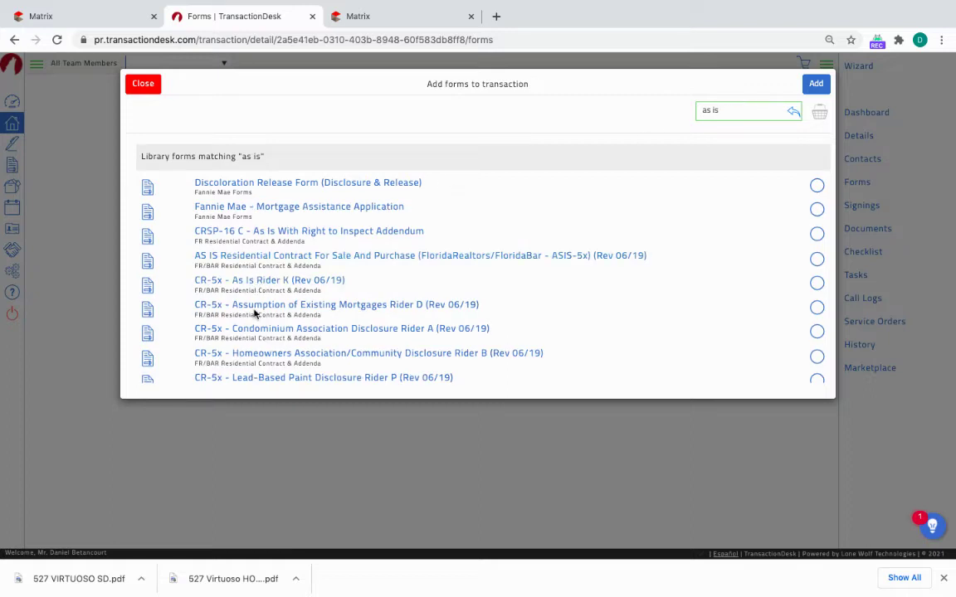
pyautogui.scroll(-1, 254, 312)
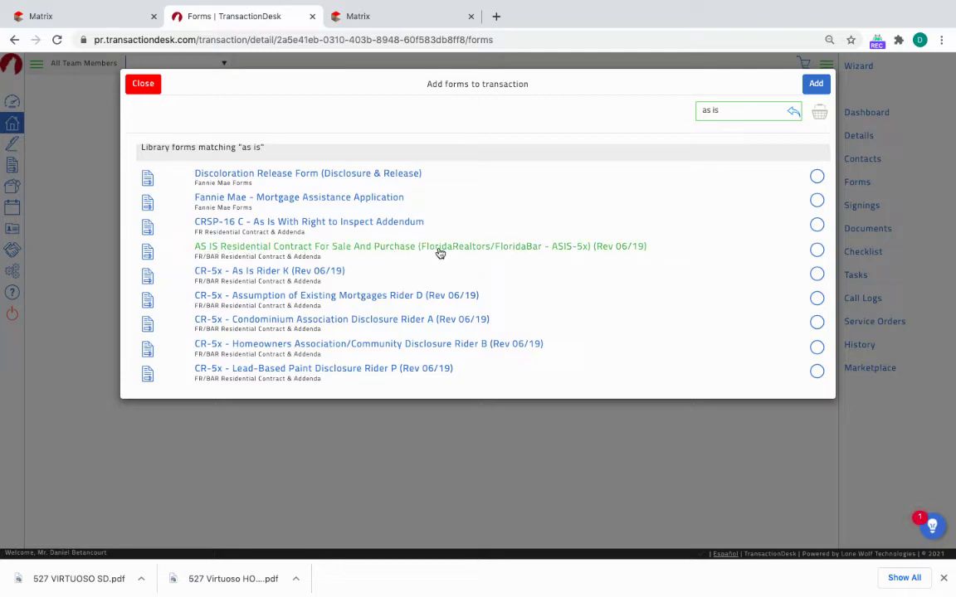
pyautogui.click(525, 248)
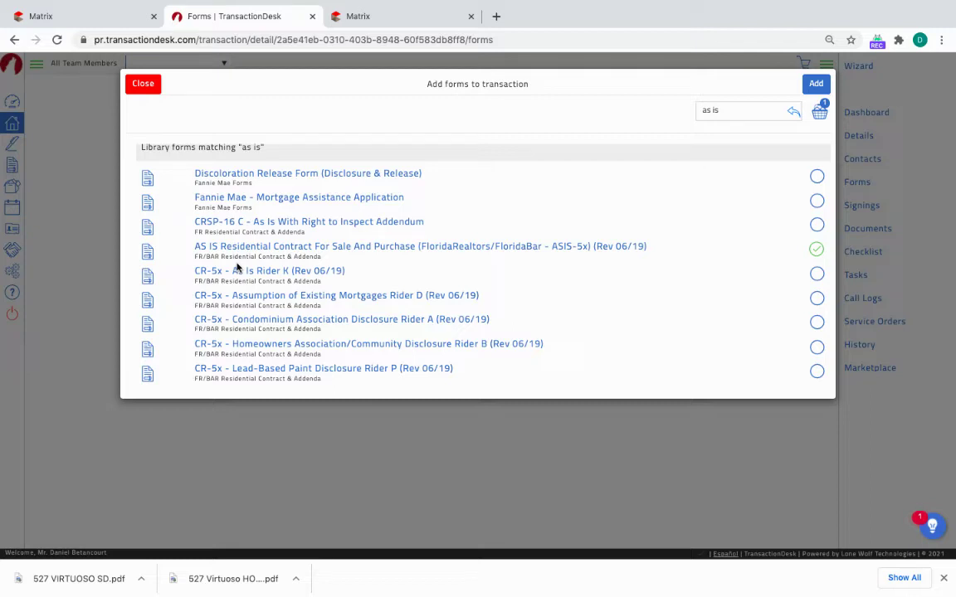
pyautogui.click(446, 322)
pyautogui.click(817, 85)
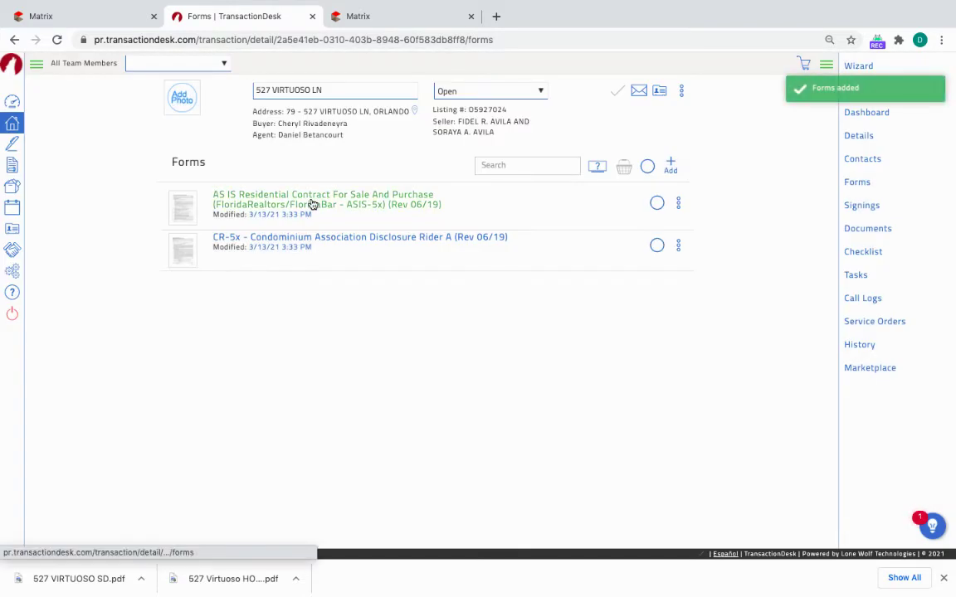
# In the AS IS contract, paste the appliance list onto paragraph 1(d) line 21.
pyautogui.click(312, 202)
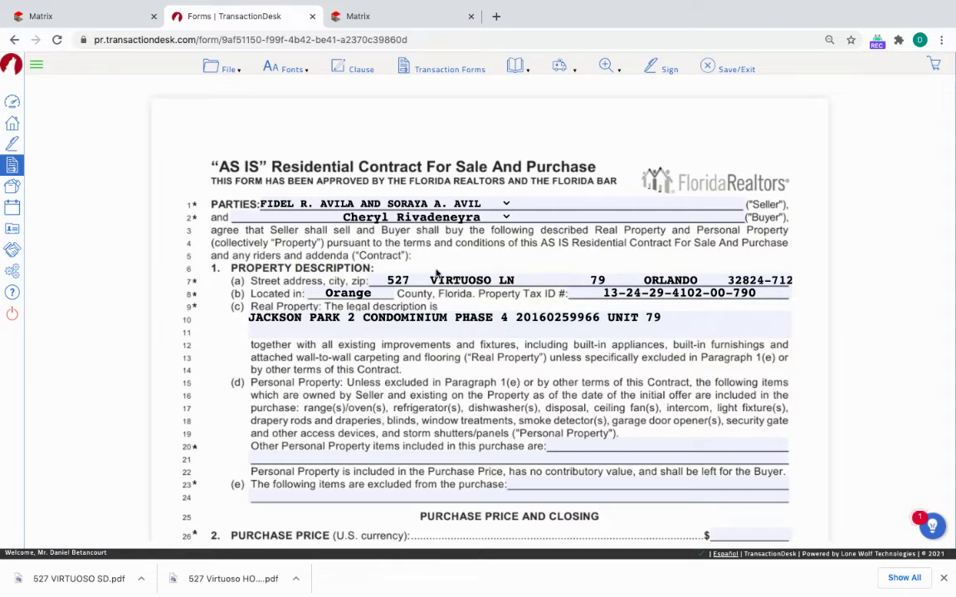
pyautogui.scroll(-1, 449, 315)
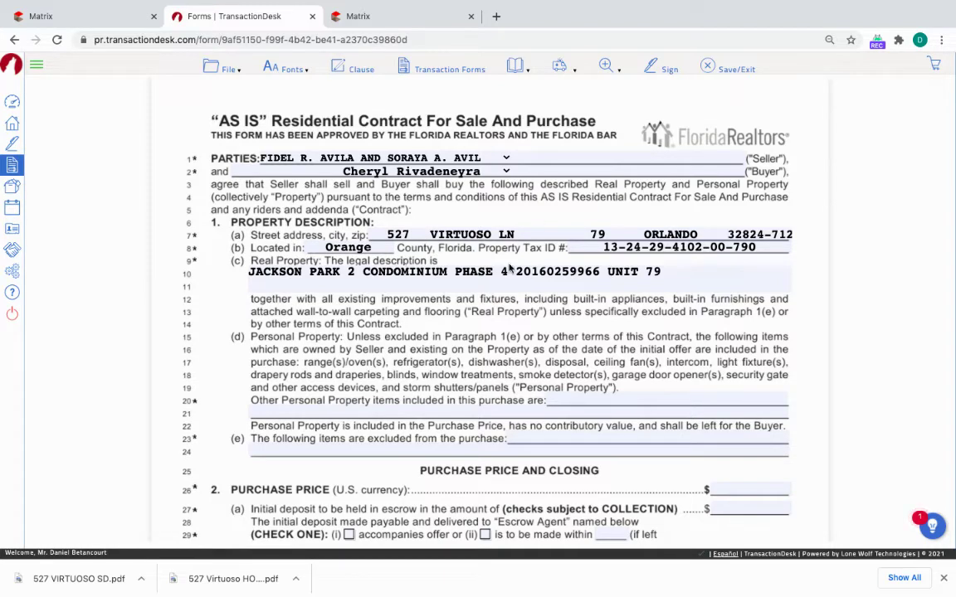
pyautogui.scroll(-3, 444, 326)
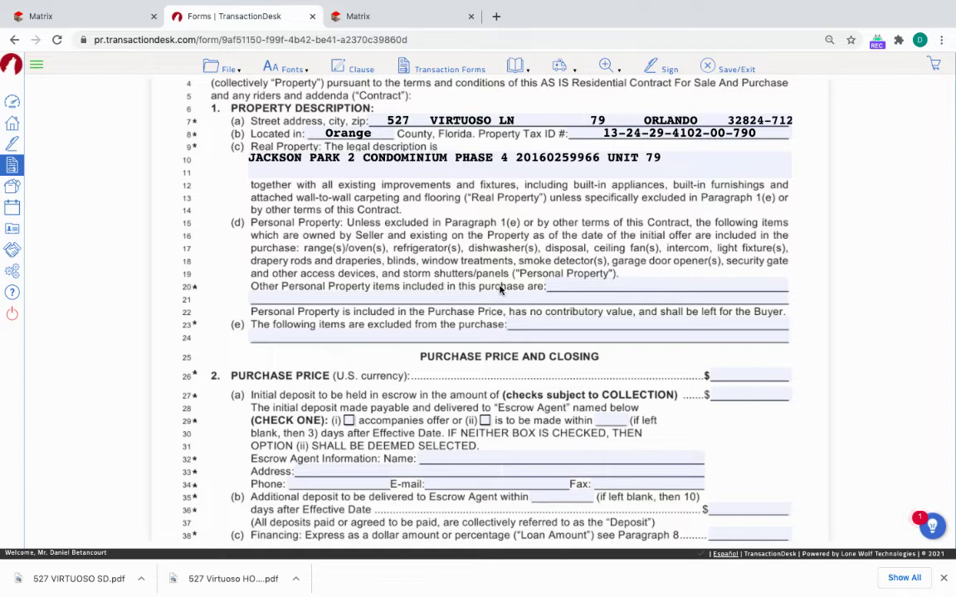
pyautogui.click(525, 298)
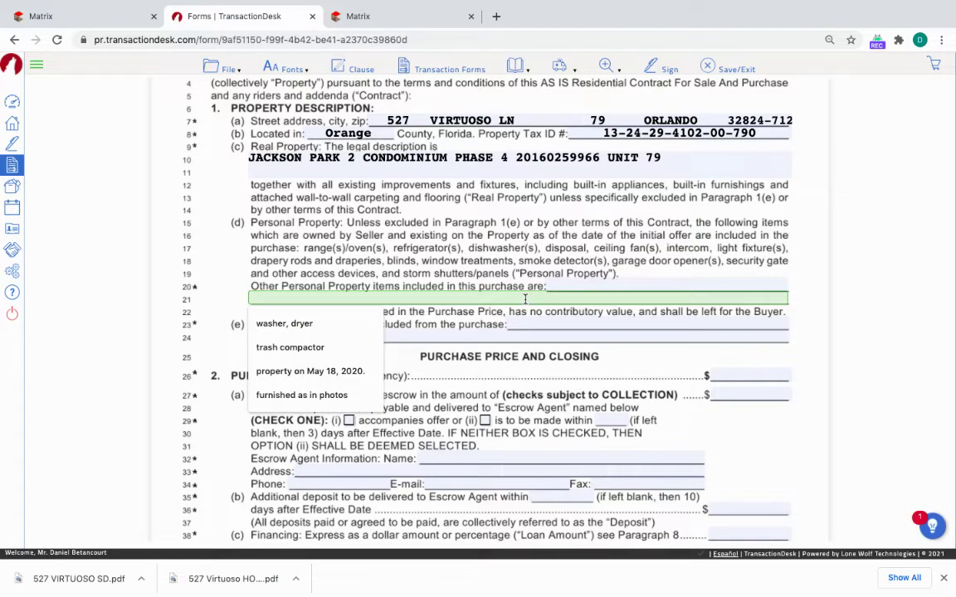
pyautogui.write('Convection Oven, Dishwasher, Dryer, Electric Water Heater, Microwave, Refrigerator')
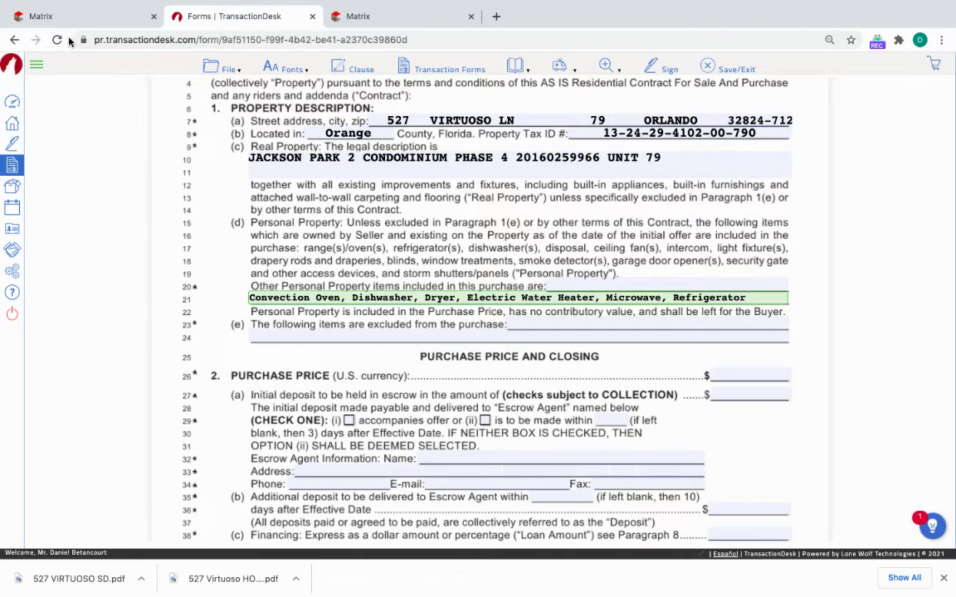
pyautogui.click(65, 20)
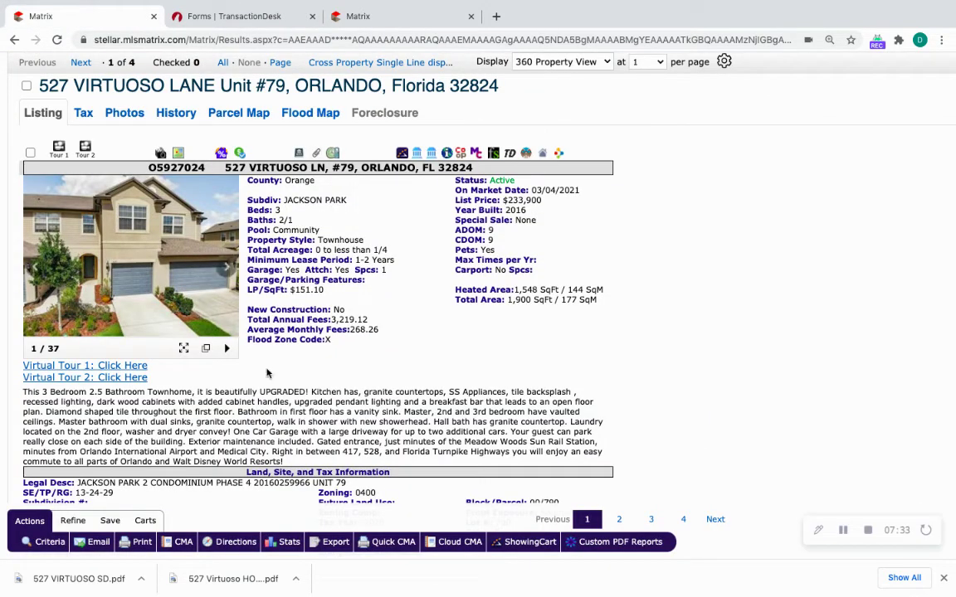
pyautogui.scroll(-4, 274, 390)
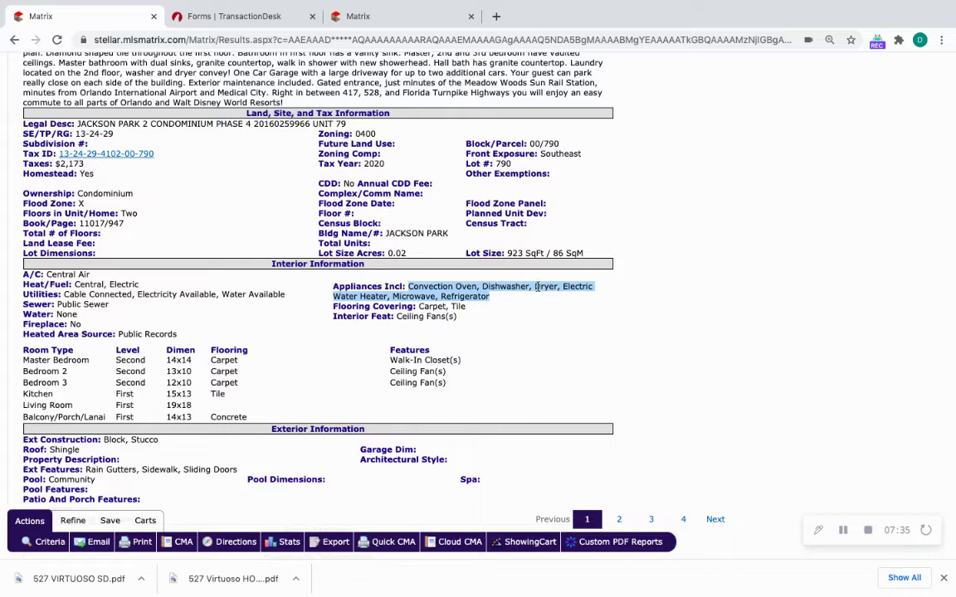
pyautogui.scroll(6, 185, 264)
pyautogui.scroll(-3, 186, 267)
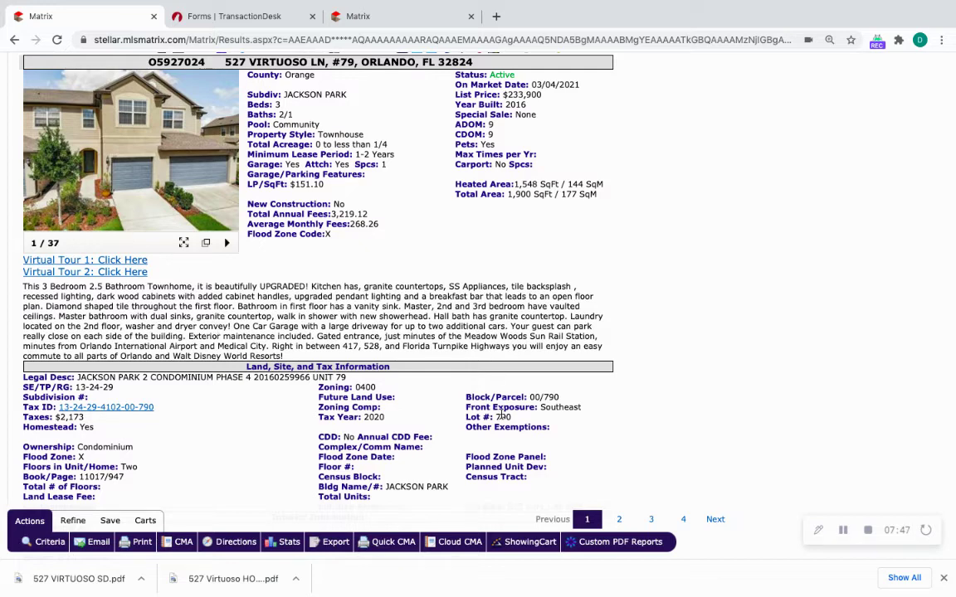
pyautogui.click(303, 20)
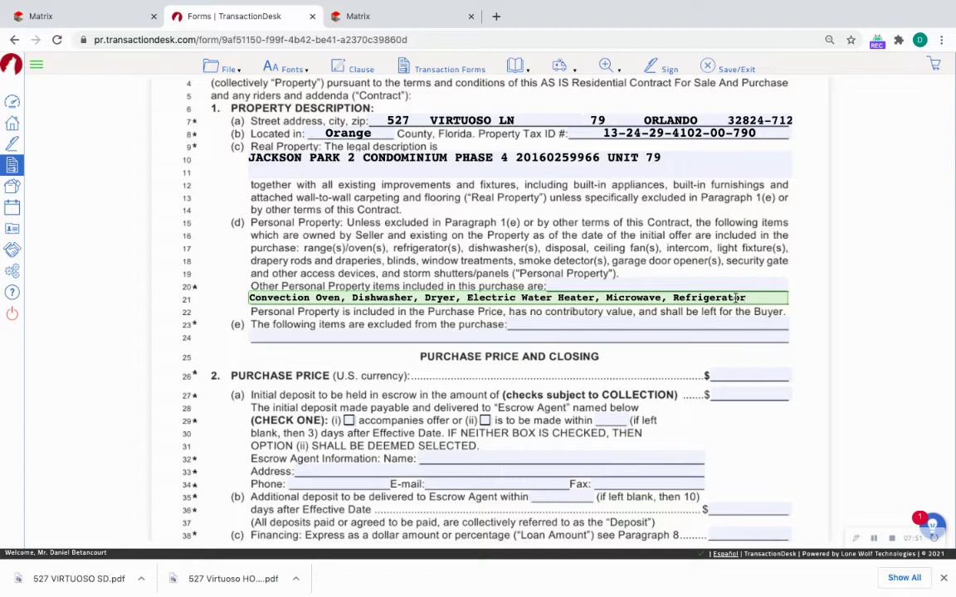
# Add washer to the included personal property on line 20, rechecking the MLS listing.
pyautogui.click(652, 287)
pyautogui.write('washer')
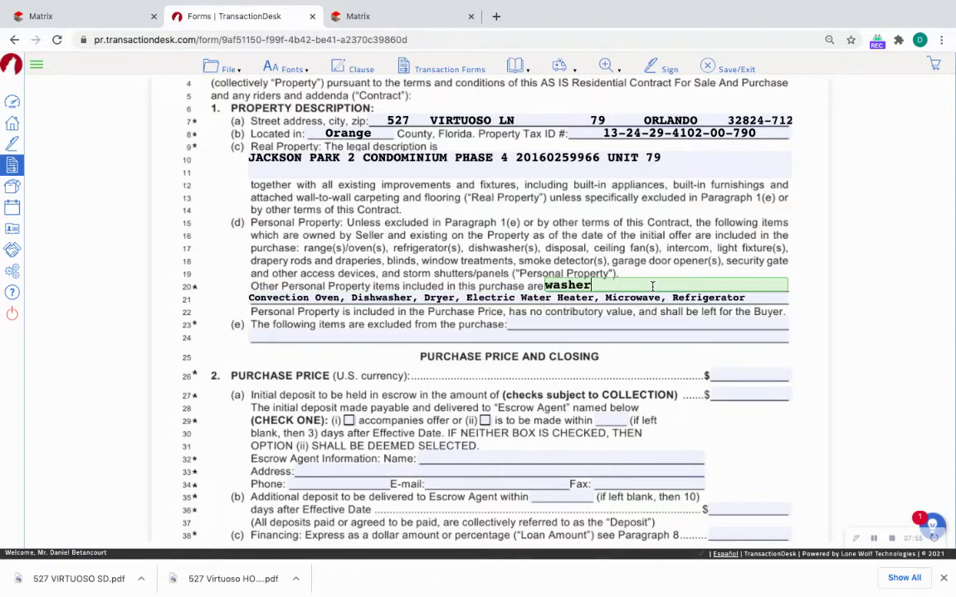
pyautogui.click(524, 332)
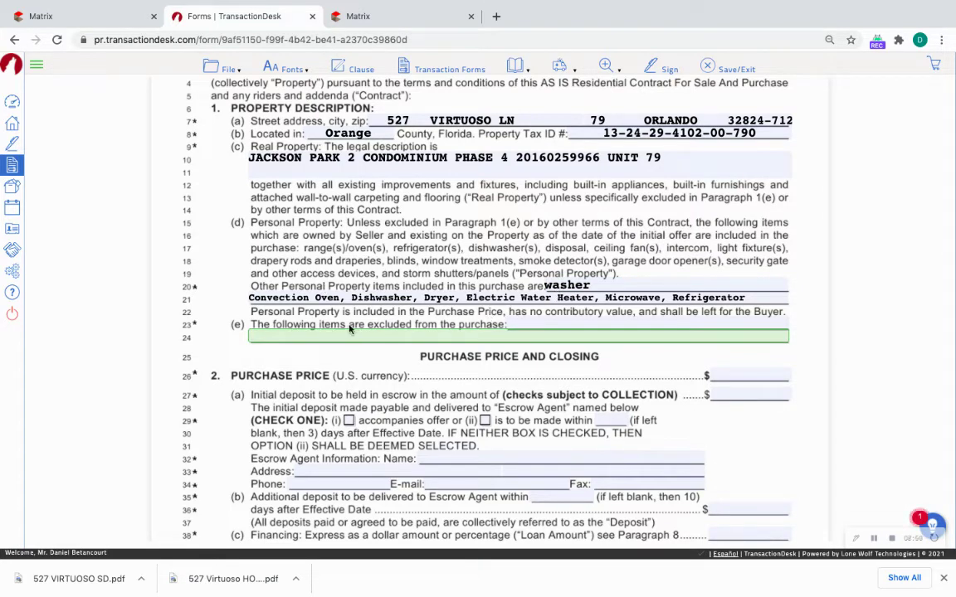
pyautogui.click(521, 325)
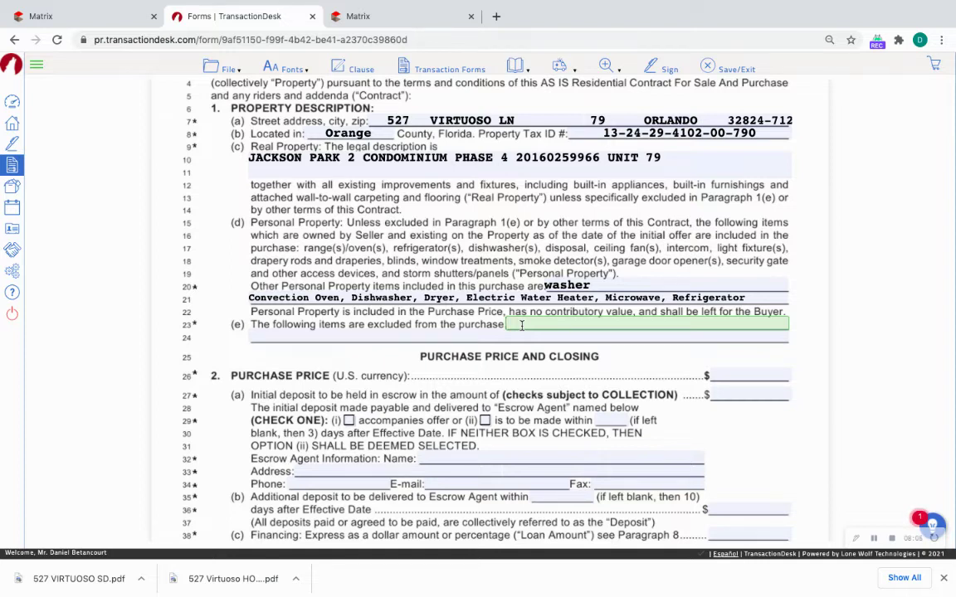
pyautogui.click(527, 333)
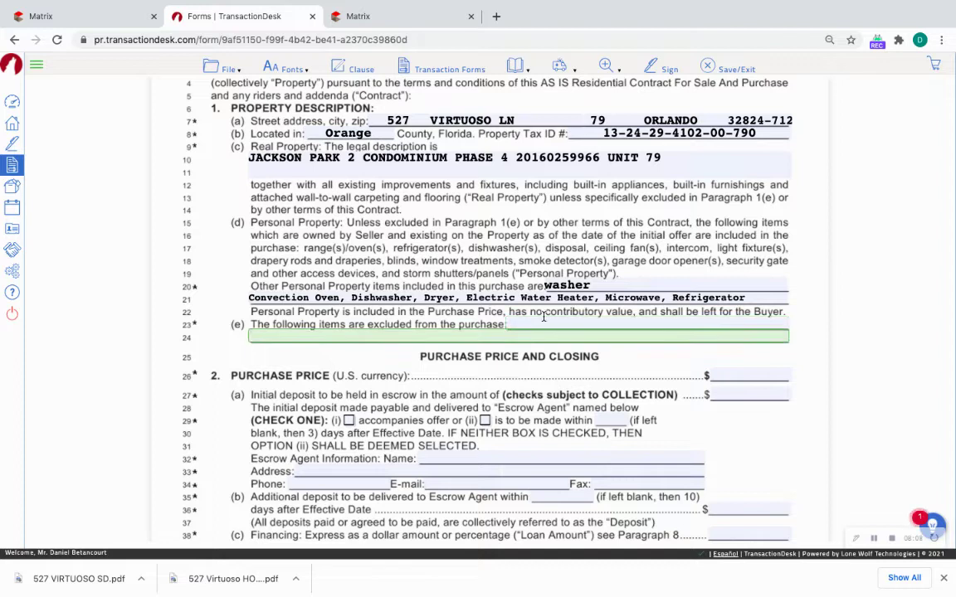
pyautogui.click(544, 319)
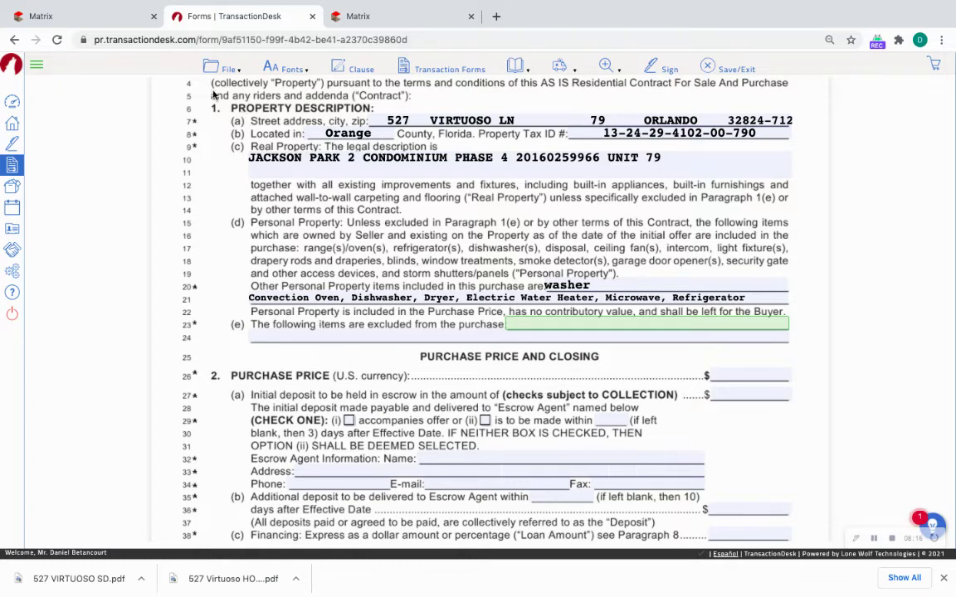
pyautogui.click(50, 16)
pyautogui.scroll(1, 406, 231)
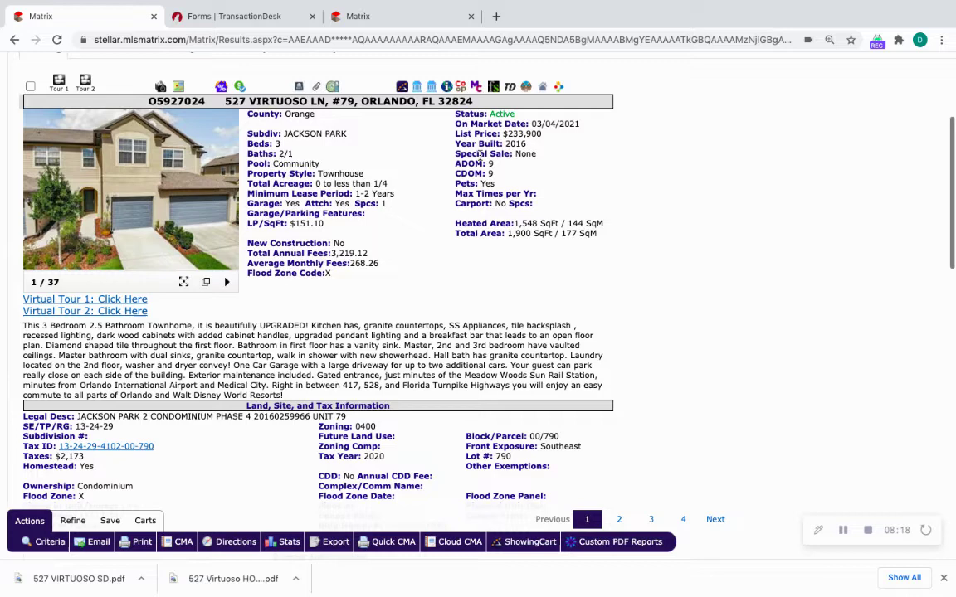
pyautogui.click(219, 17)
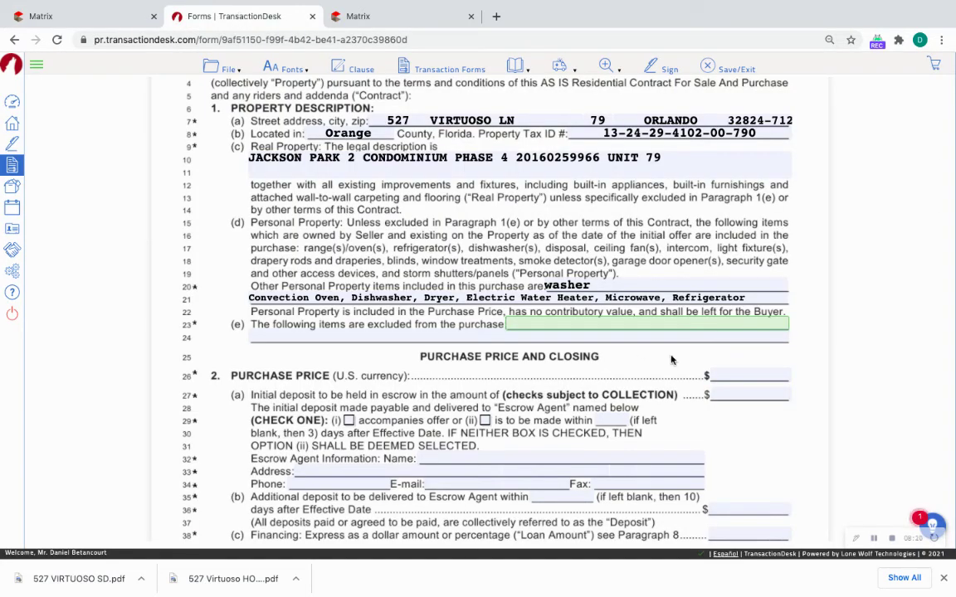
# Enter a $235,000 purchase price and a $5,000 initial deposit due within 3 days.
pyautogui.click(732, 375)
pyautogui.write('235')
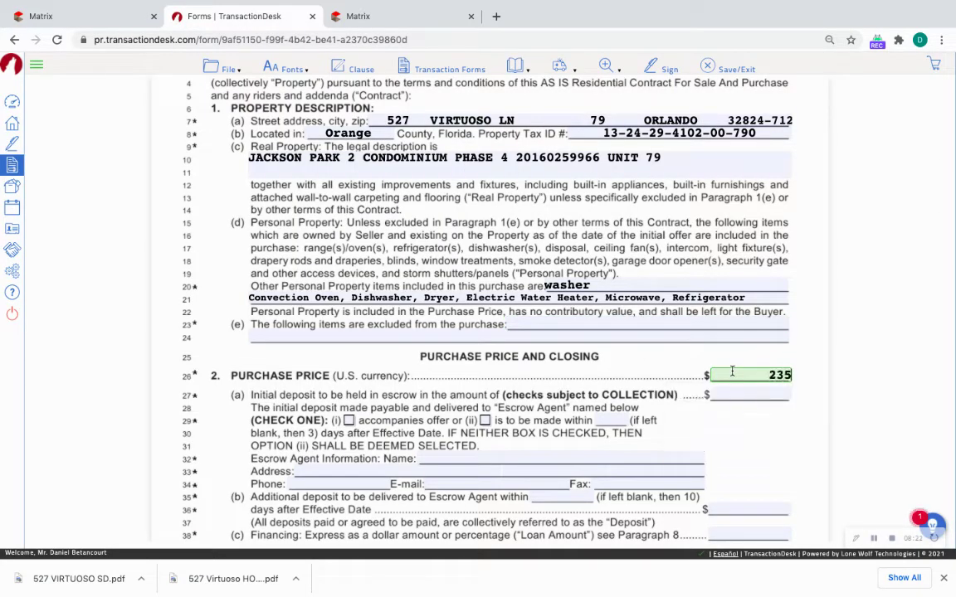
pyautogui.write(',000')
pyautogui.press('Tab')
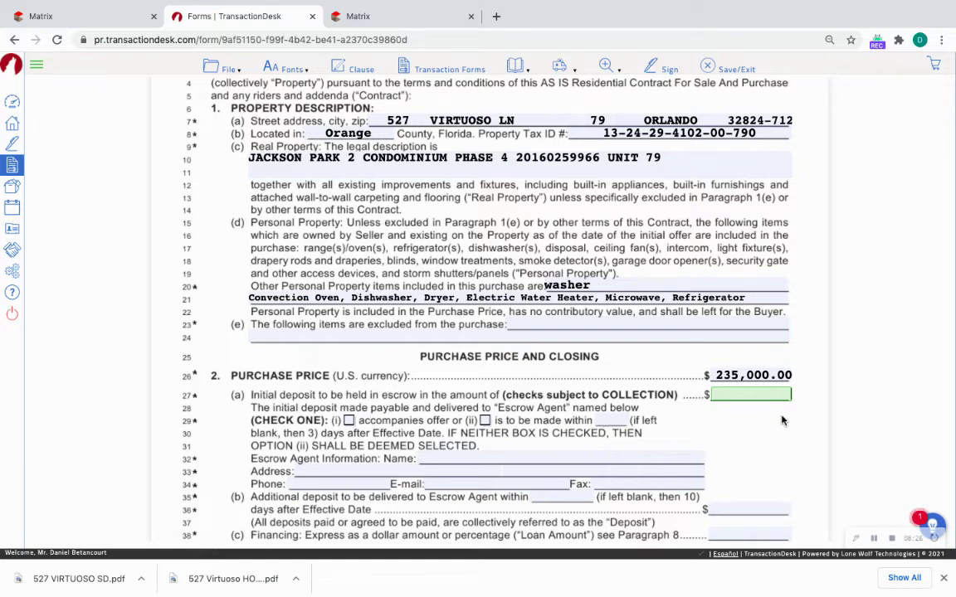
pyautogui.write('50000')
pyautogui.press('BackSpace')
pyautogui.click(706, 433)
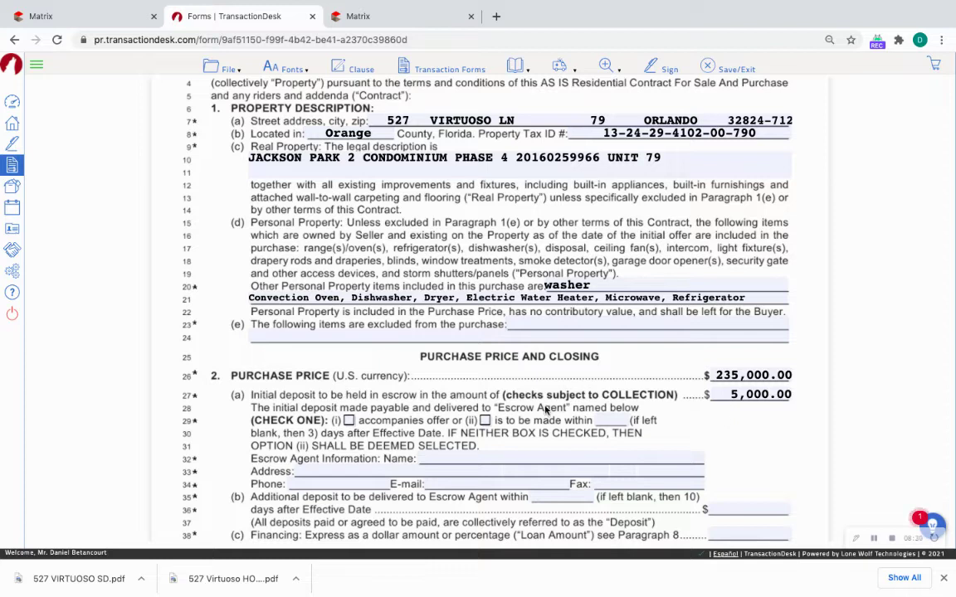
pyautogui.click(486, 421)
pyautogui.click(603, 421)
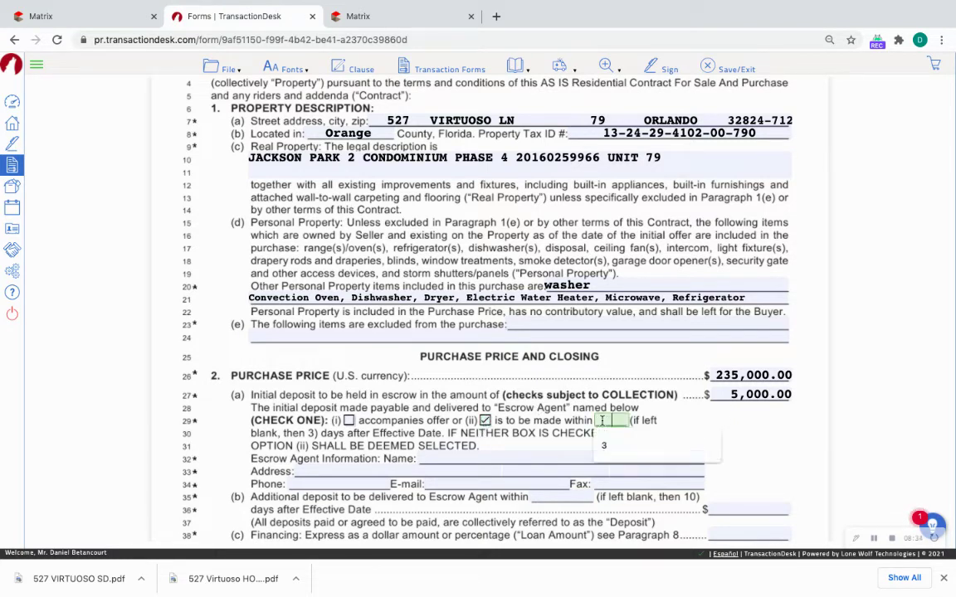
pyautogui.write('3')
pyautogui.scroll(-2, 693, 431)
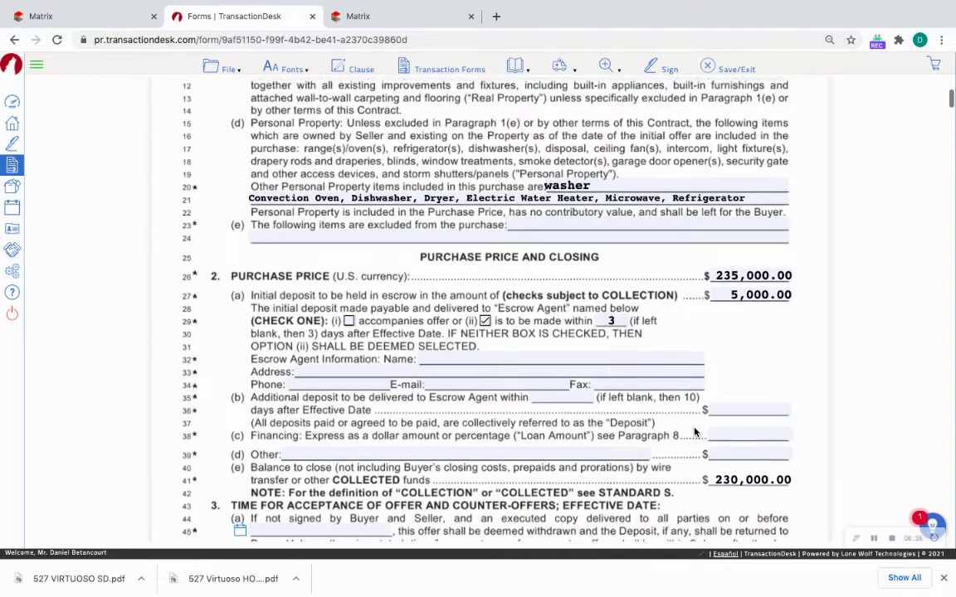
pyautogui.click(436, 349)
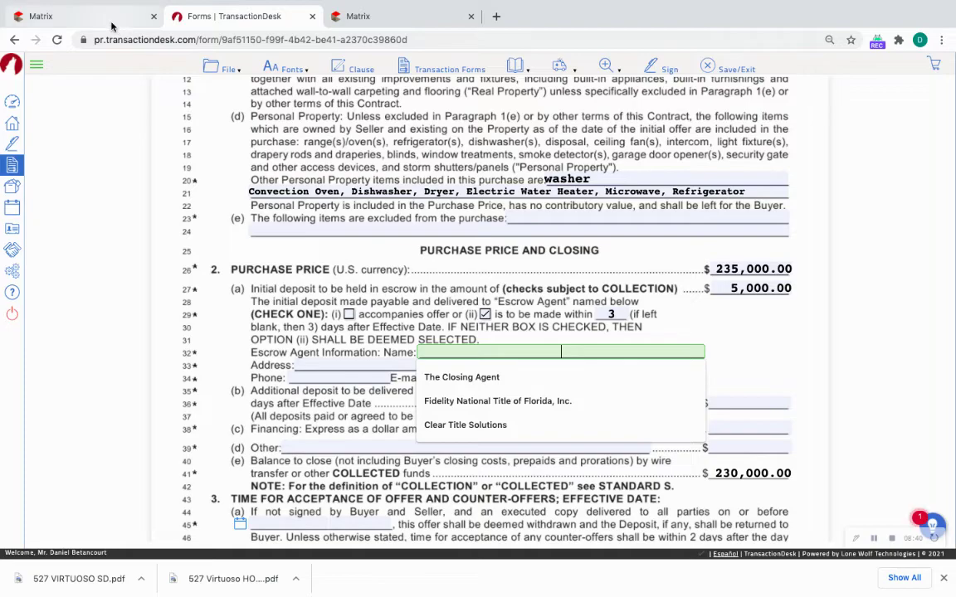
pyautogui.click(111, 27)
pyautogui.scroll(-10, 269, 348)
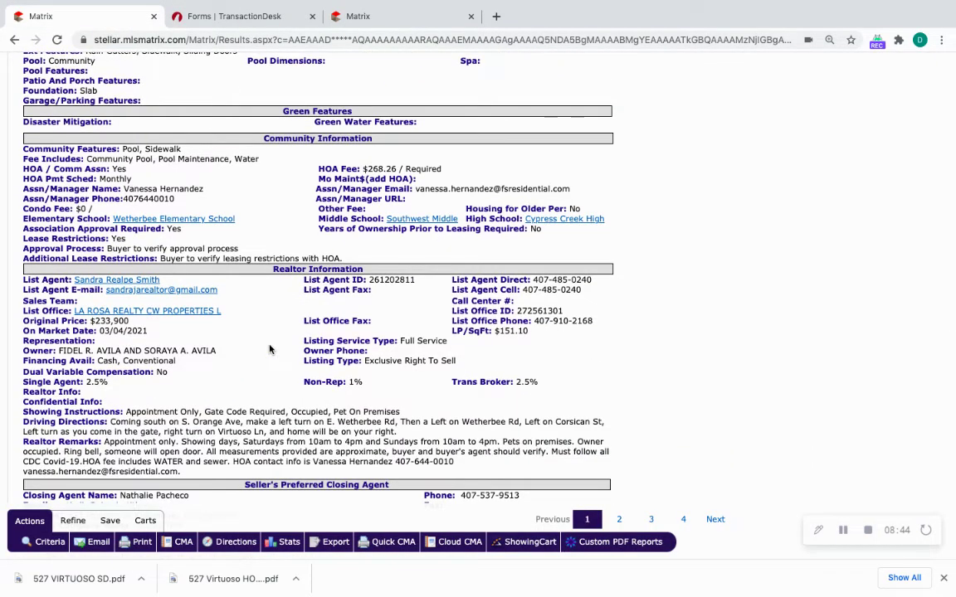
pyautogui.scroll(-5, 269, 346)
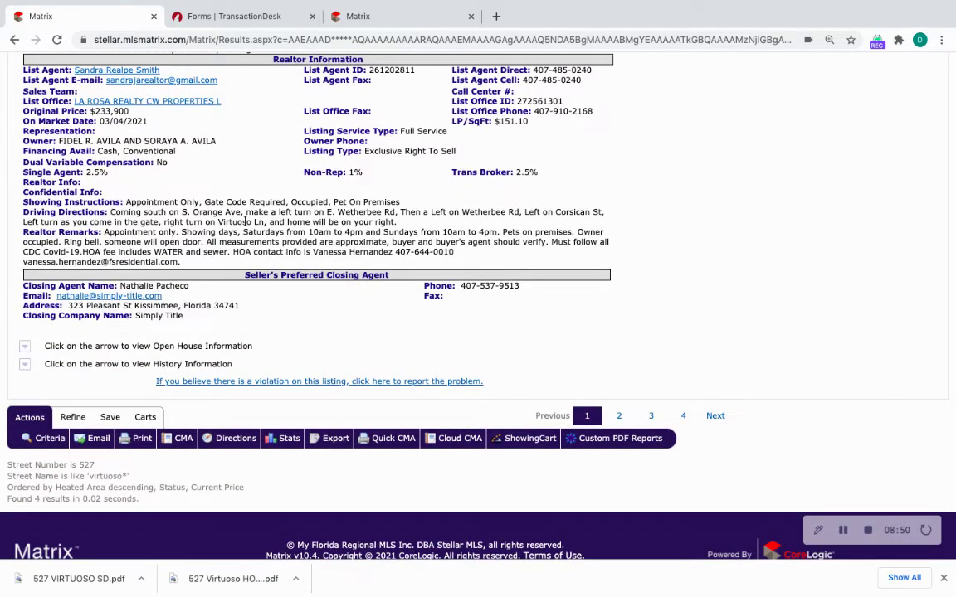
pyautogui.scroll(15, 245, 222)
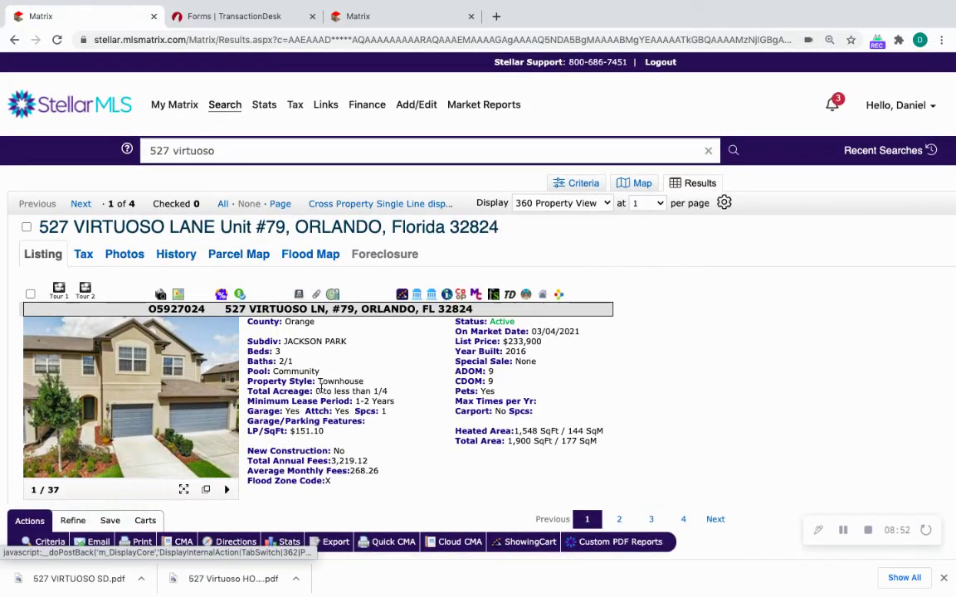
pyautogui.scroll(-15, 321, 388)
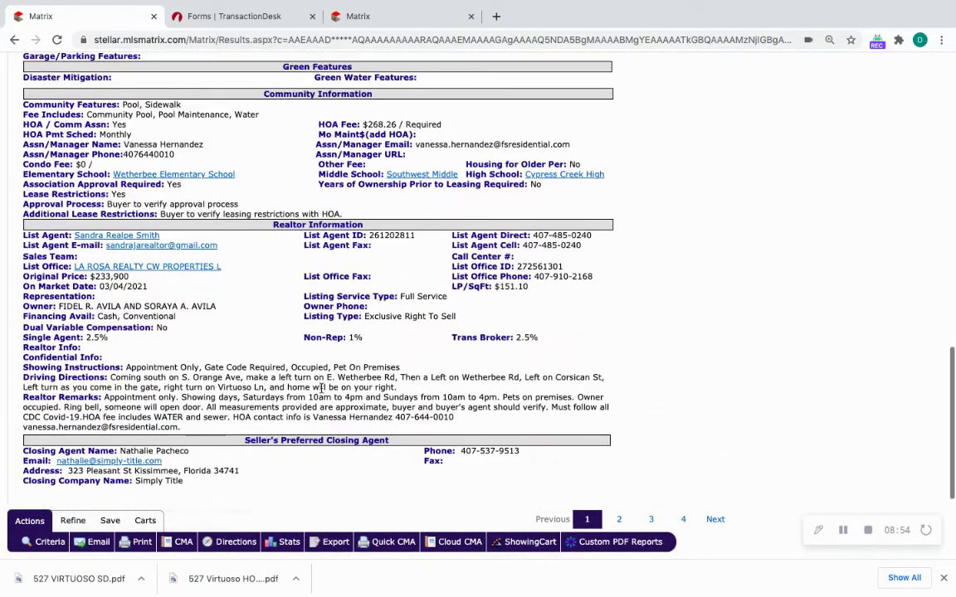
pyautogui.scroll(-3, 320, 388)
pyautogui.scroll(1, 322, 394)
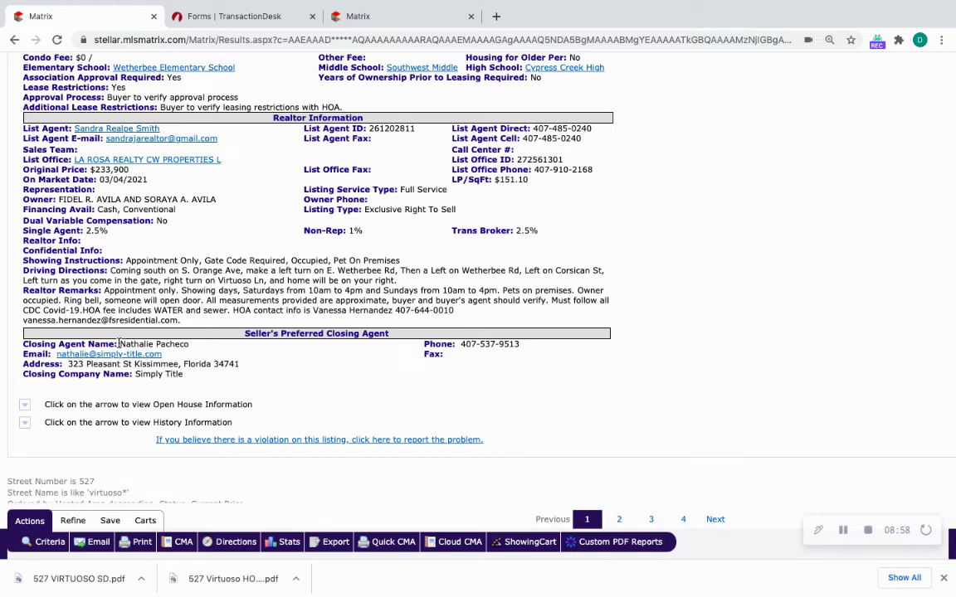
pyautogui.moveTo(121, 343); pyautogui.dragTo(215, 347)
pyautogui.hotkey('ctrl', 'c')
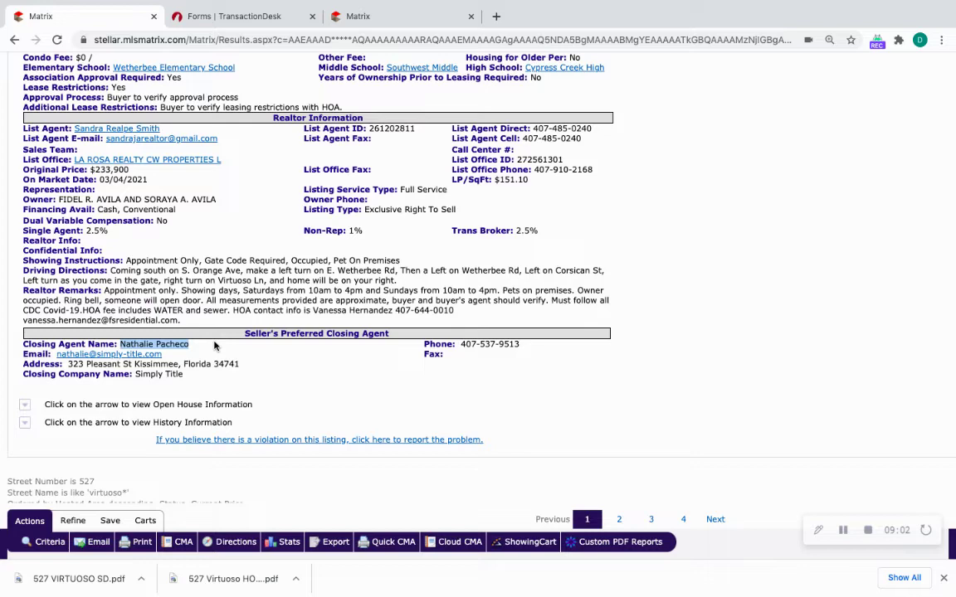
pyautogui.click(207, 16)
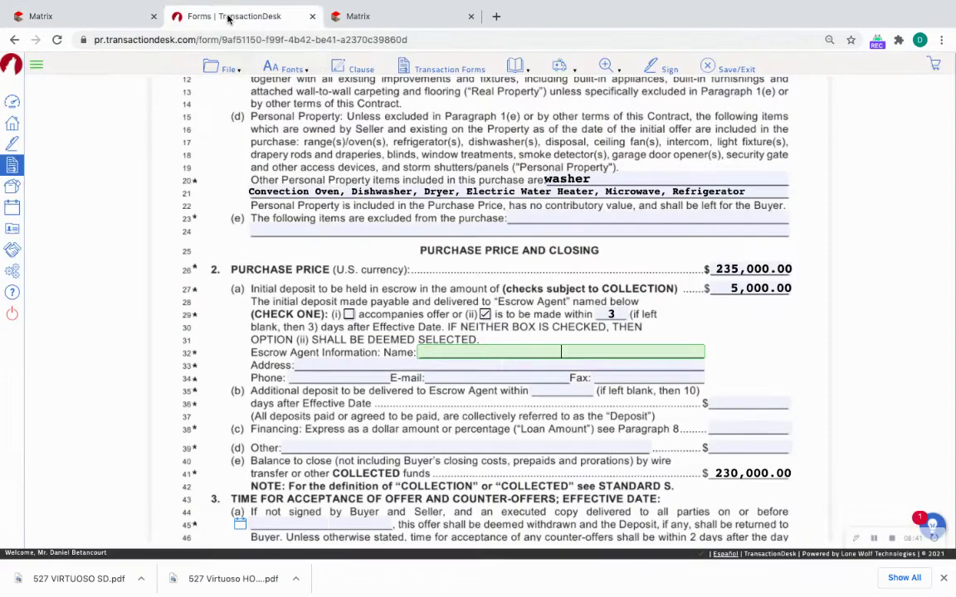
# Paste the closing agent's name and address from the listing into the Escrow Agent fields.
pyautogui.click(487, 349)
pyautogui.hotkey('ctrl', 'v')
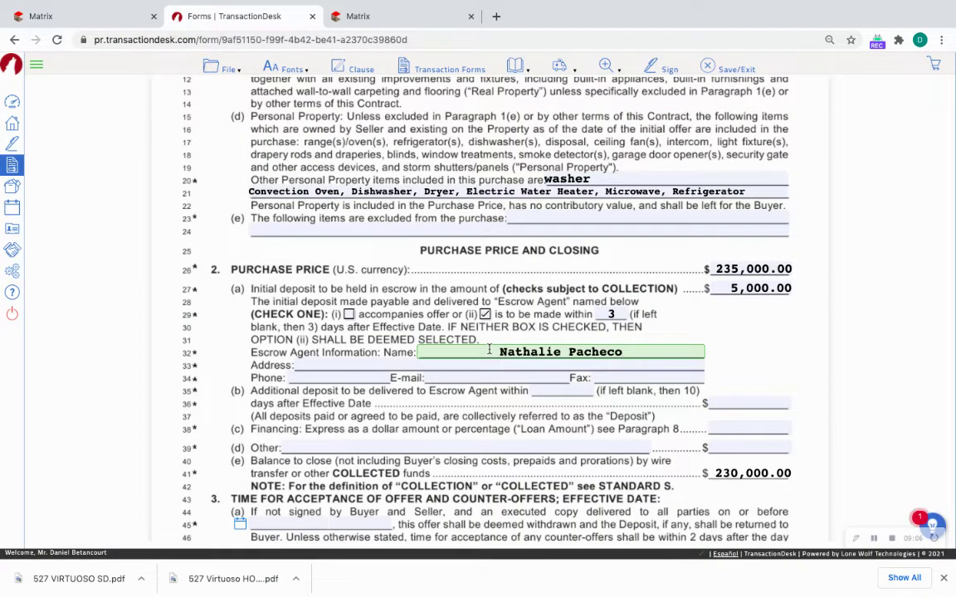
pyautogui.click(104, 16)
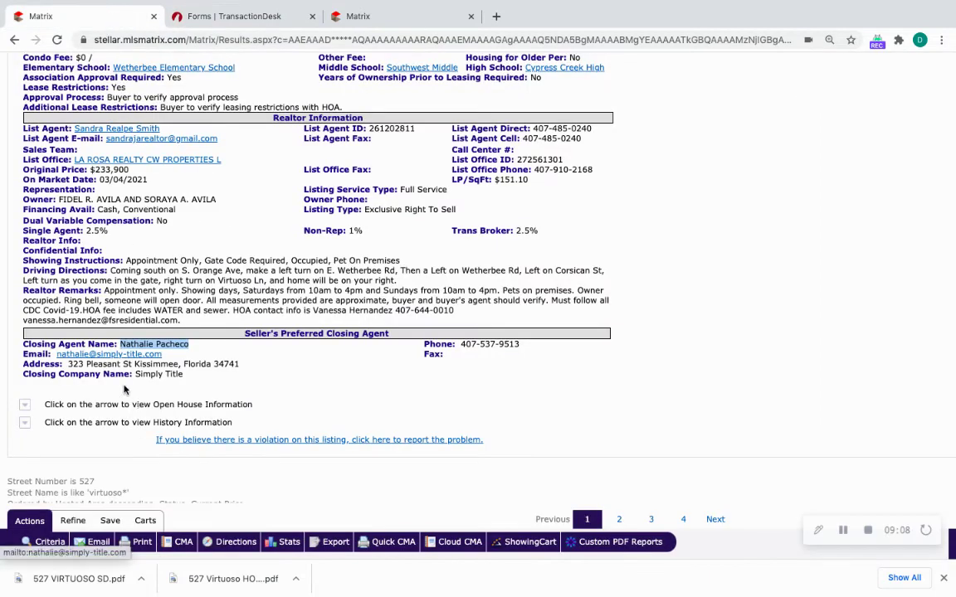
pyautogui.moveTo(69, 363); pyautogui.dragTo(239, 367)
pyautogui.hotkey('ctrl', 'c')
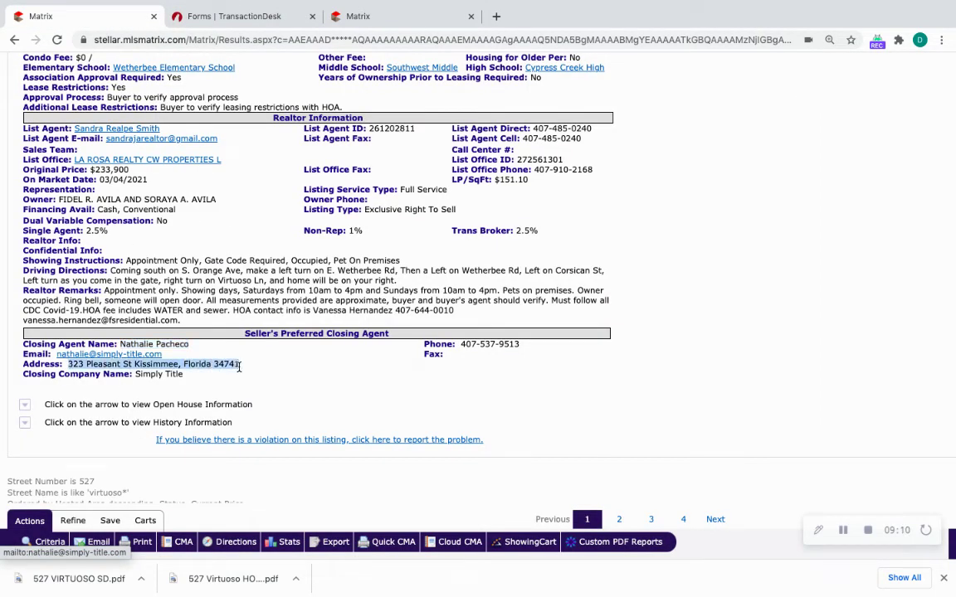
pyautogui.click(231, 16)
pyautogui.click(432, 365)
pyautogui.hotkey('ctrl', 'v')
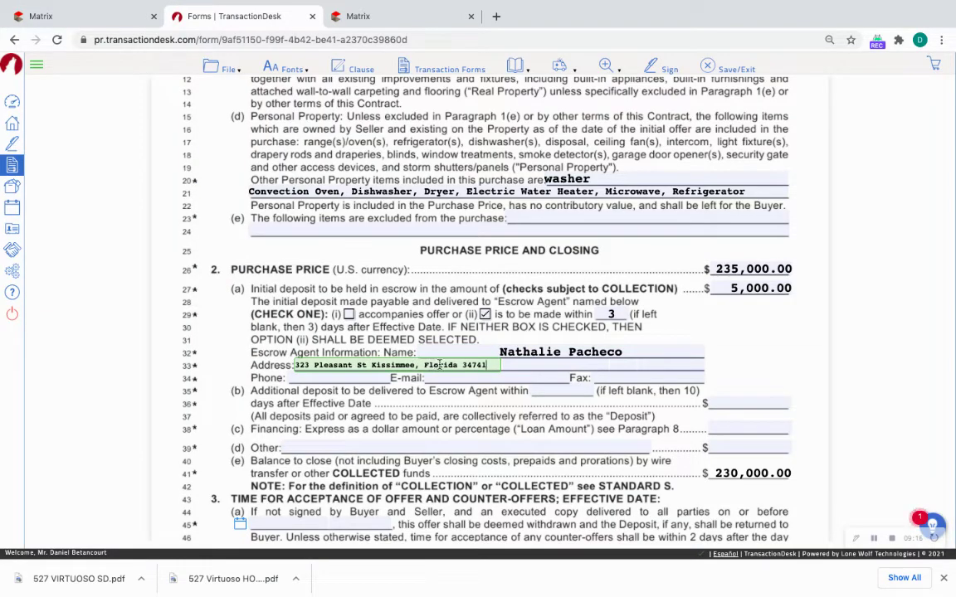
pyautogui.press('BackSpace')
pyautogui.press('BackSpace')
pyautogui.press('BackSpace')
pyautogui.press('BackSpace')
pyautogui.press('BackSpace')
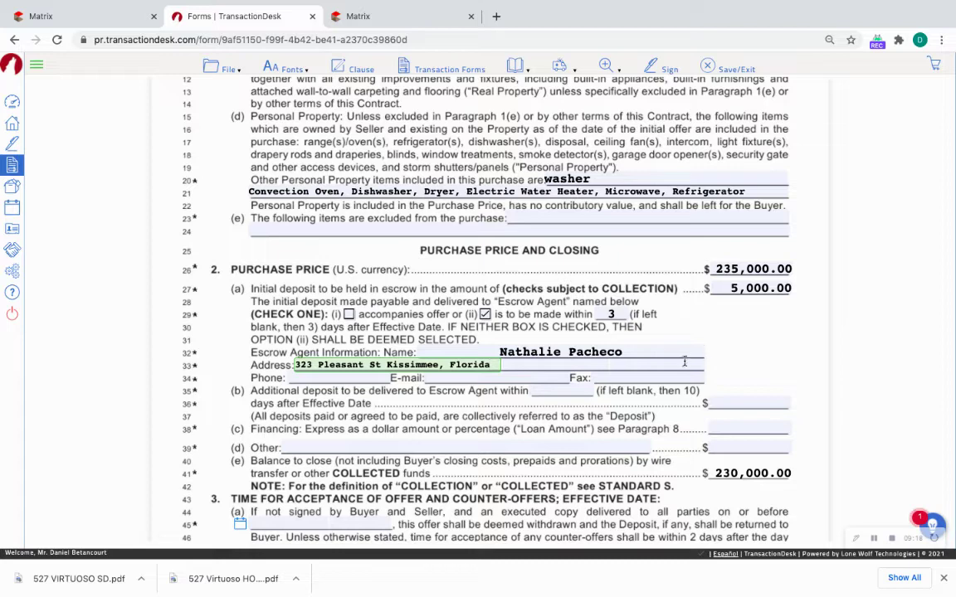
# Split the pasted address into ZIP 34741, state FL and city Kissimmee, tidying the street line.
pyautogui.click(678, 363)
pyautogui.write('34741')
pyautogui.click(475, 364)
pyautogui.click(616, 364)
pyautogui.write('FL')
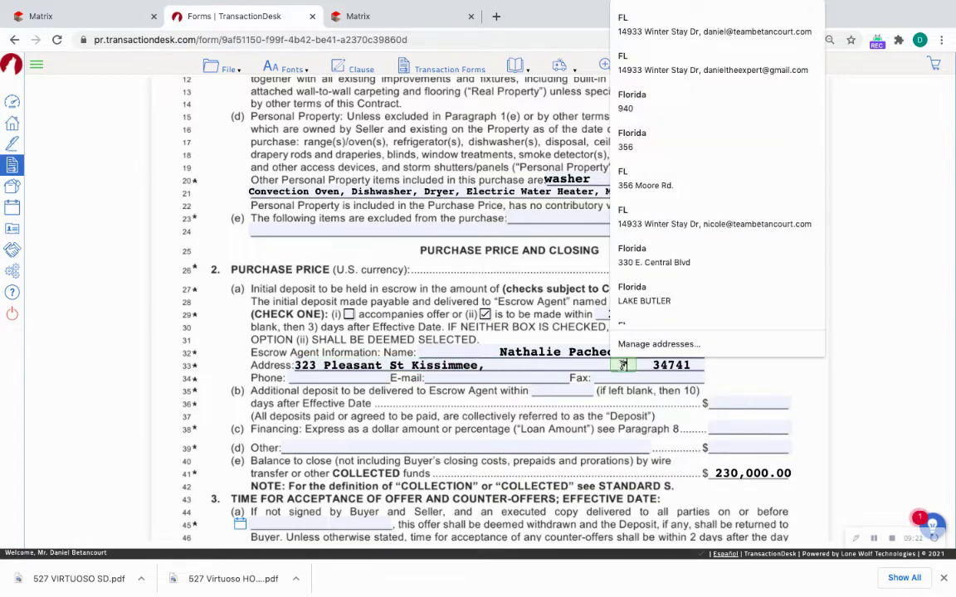
pyautogui.doubleClick(455, 364)
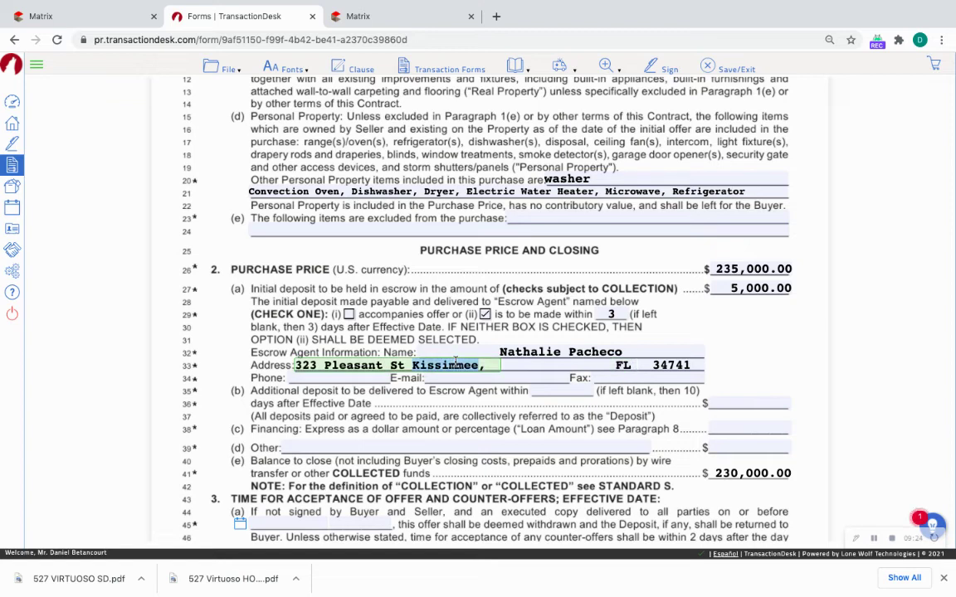
pyautogui.hotkey('ctrl', 'x')
pyautogui.click(576, 363)
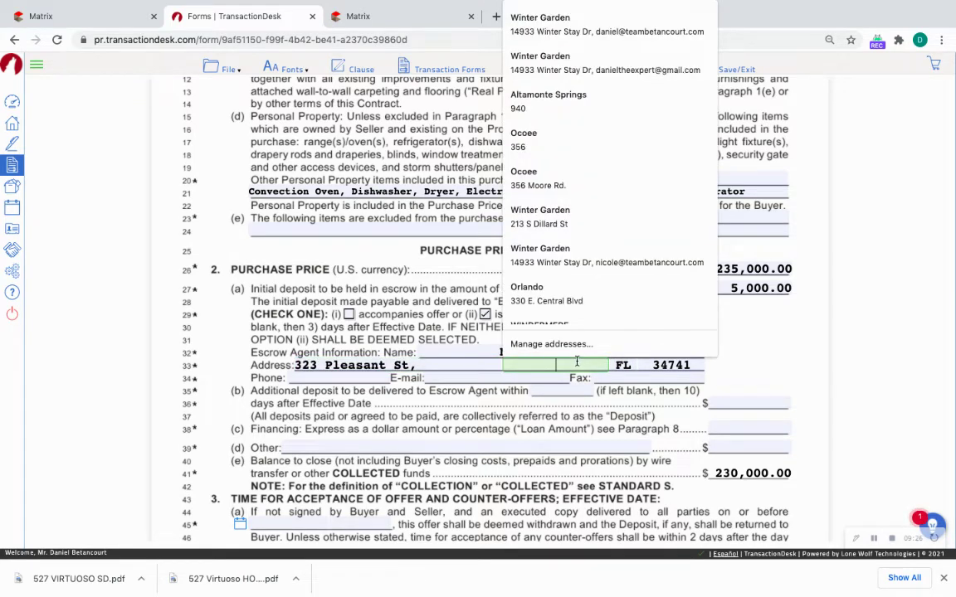
pyautogui.hotkey('ctrl', 'v')
pyautogui.click(416, 366)
pyautogui.press('BackSpace')
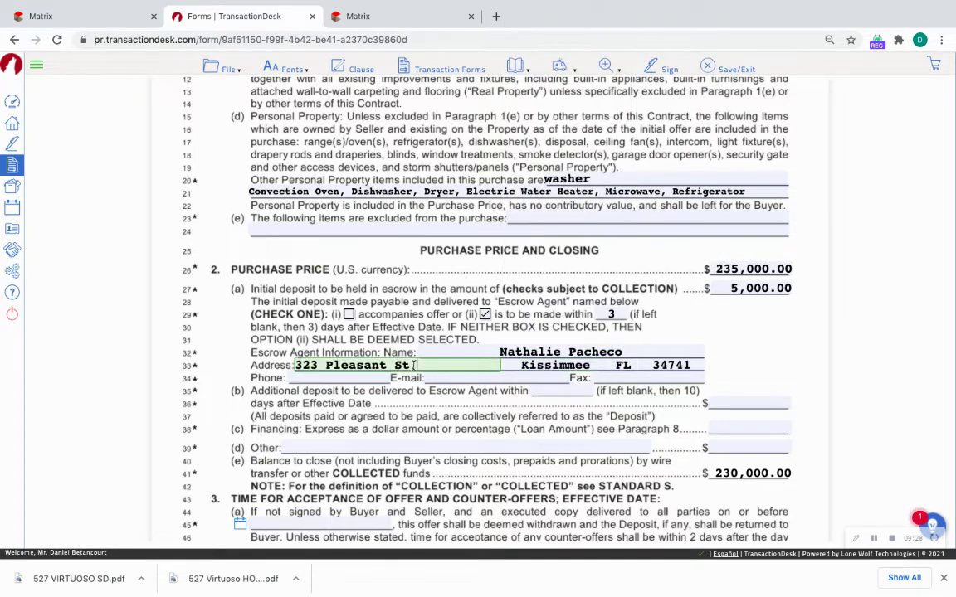
# Copy the closing agent's phone number from the listing into the escrow agent phone field.
pyautogui.click(415, 365)
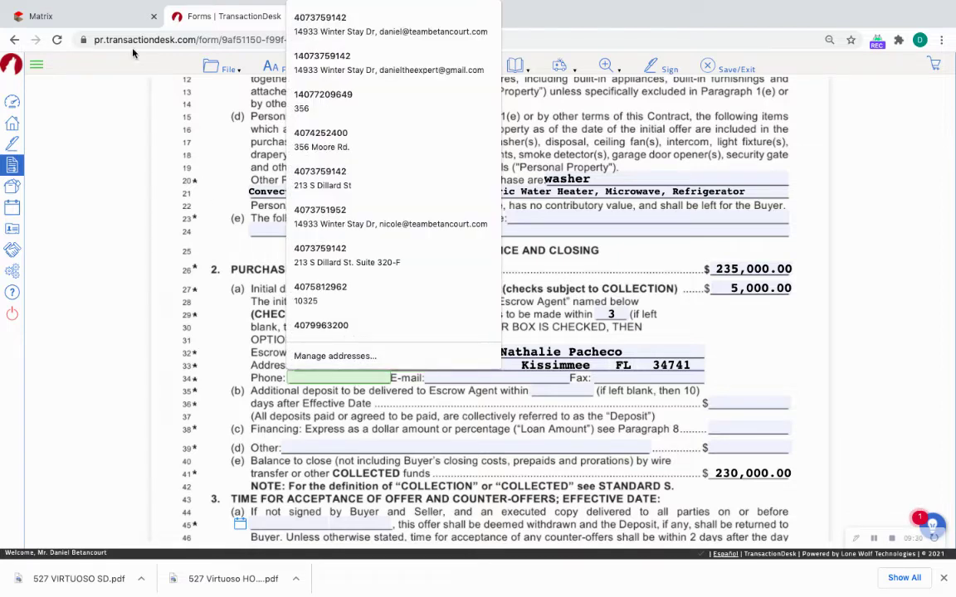
pyautogui.click(83, 16)
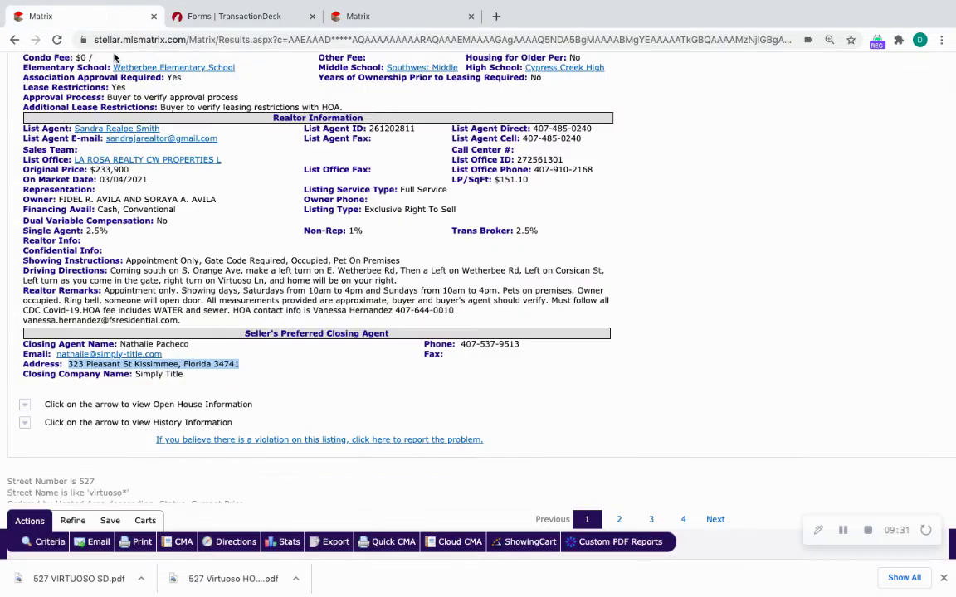
pyautogui.click(186, 377)
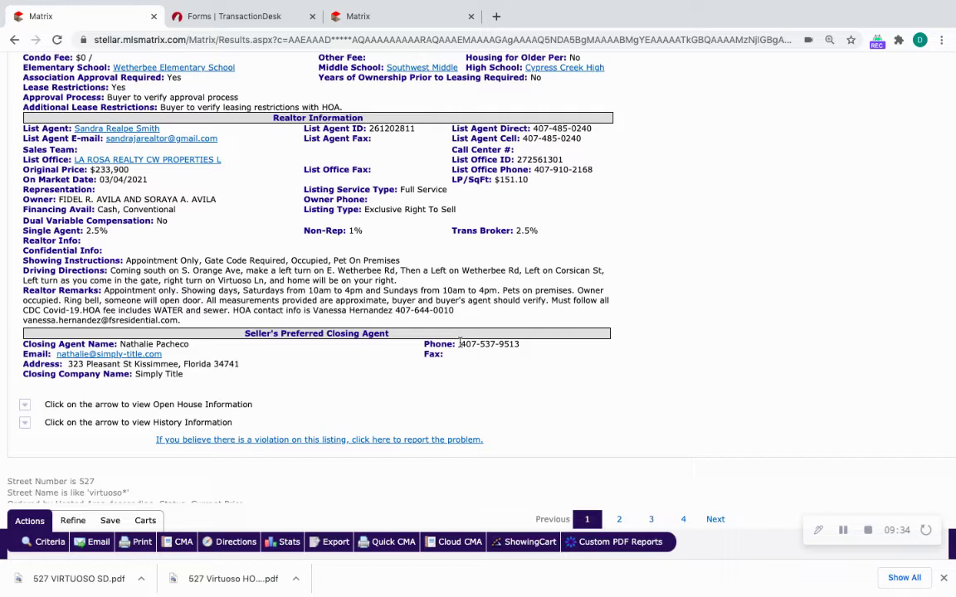
pyautogui.moveTo(460, 344); pyautogui.dragTo(521, 346)
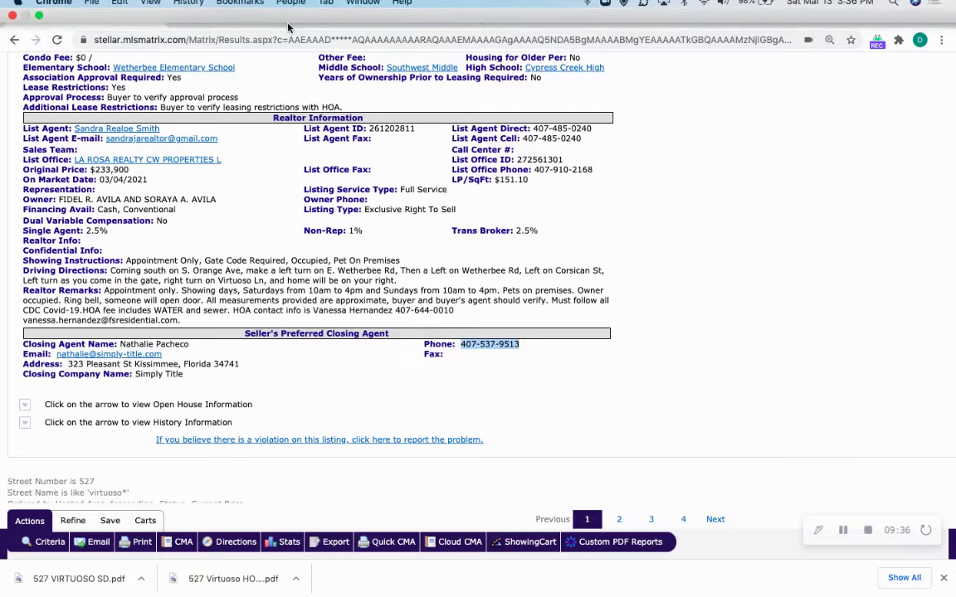
pyautogui.click(237, 19)
pyautogui.click(338, 378)
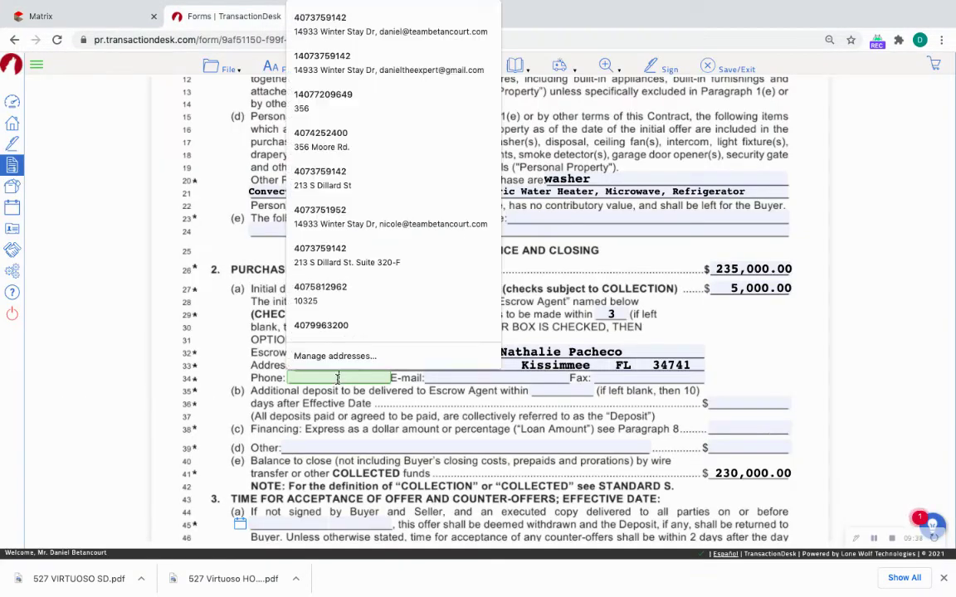
pyautogui.hotkey('ctrl', 'v')
# Copy the closing agent's e-mail address from the listing into the escrow agent e-mail field.
pyautogui.click(83, 17)
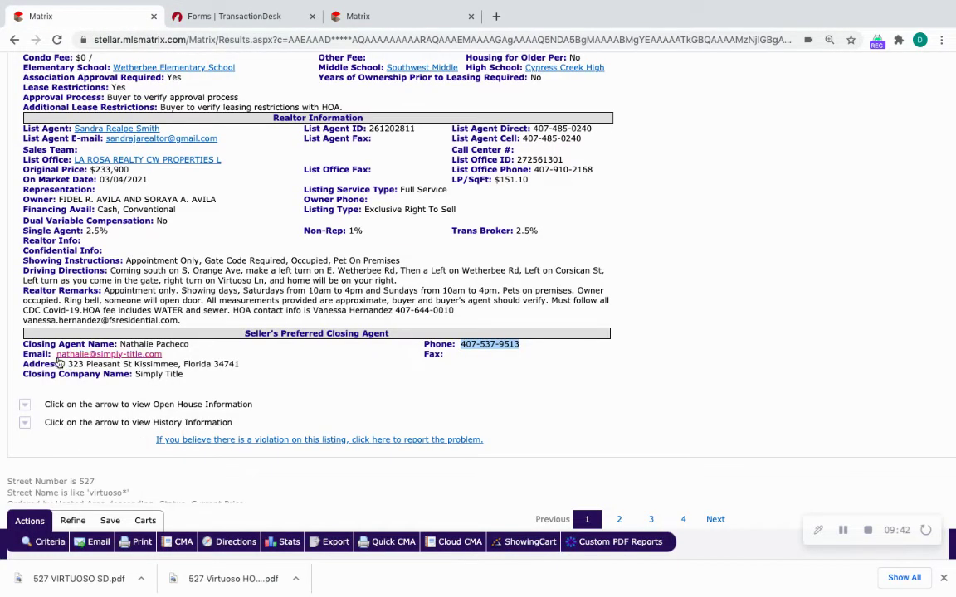
pyautogui.moveTo(55, 355); pyautogui.dragTo(161, 356)
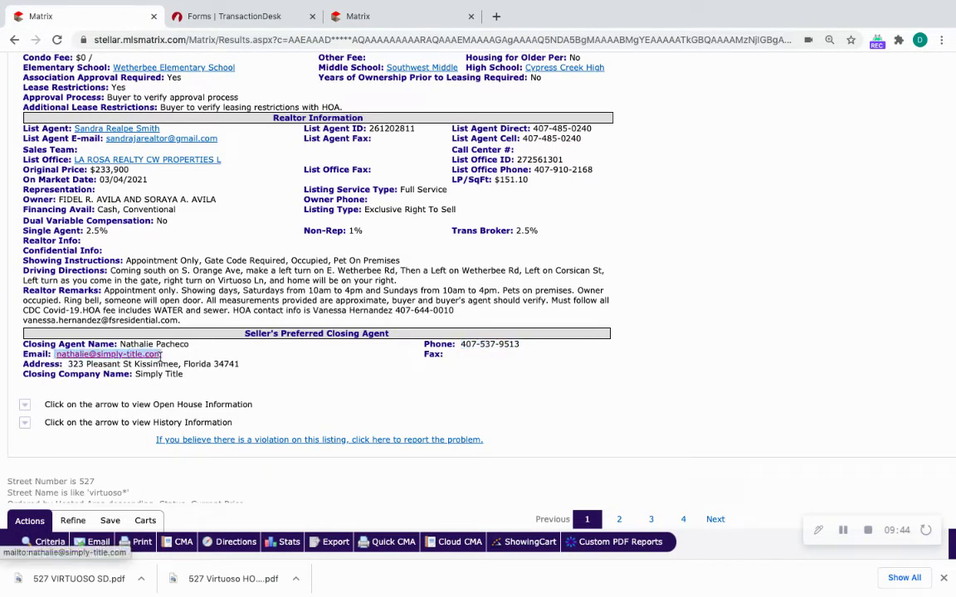
pyautogui.click(234, 16)
pyautogui.click(476, 378)
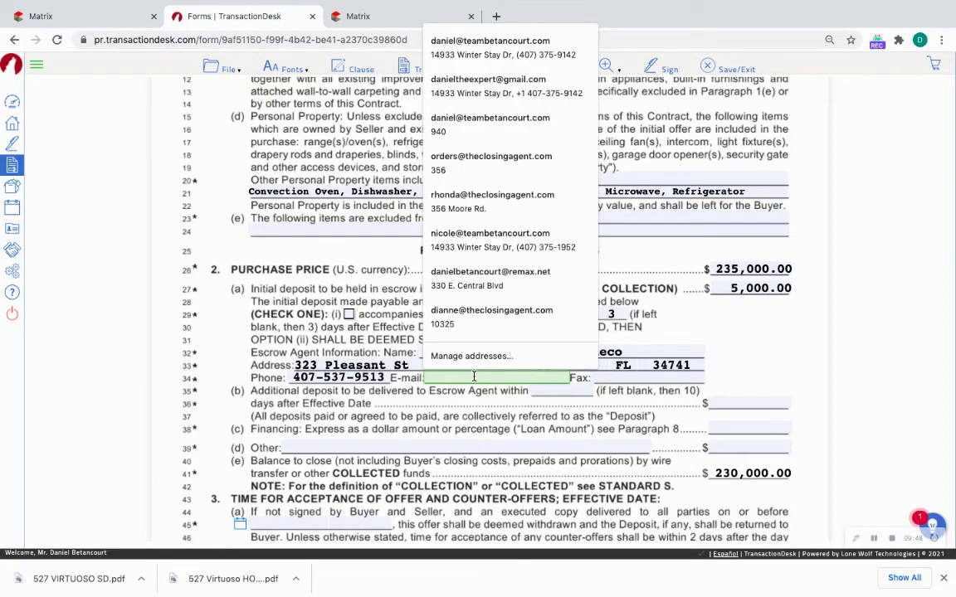
pyautogui.hotkey('ctrl', 'v')
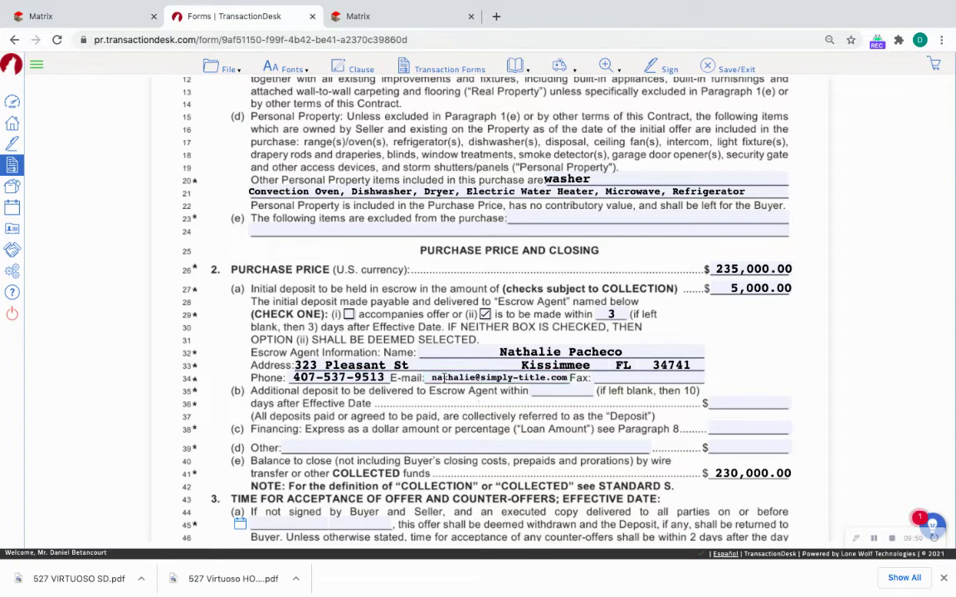
pyautogui.click(430, 381)
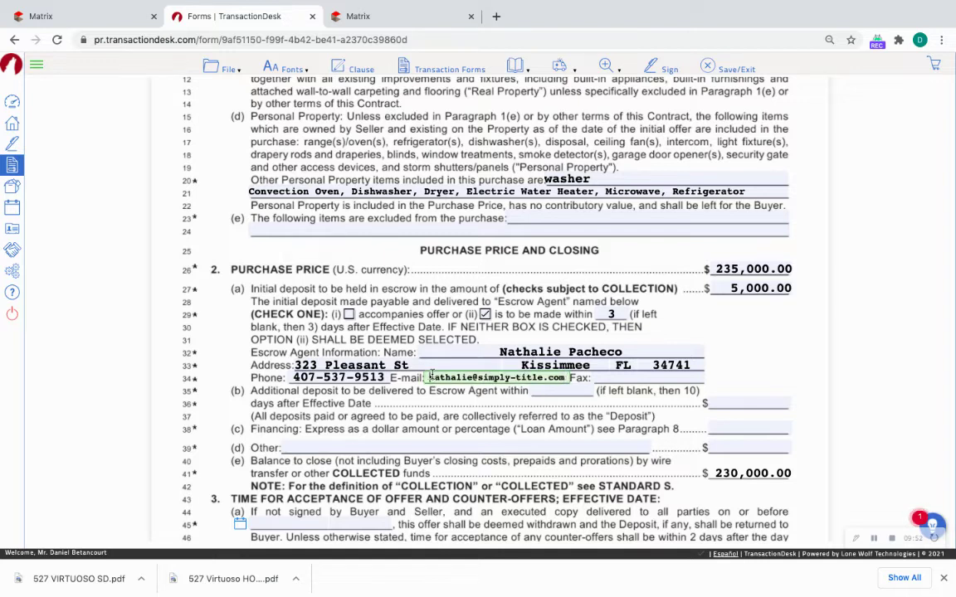
pyautogui.click(498, 434)
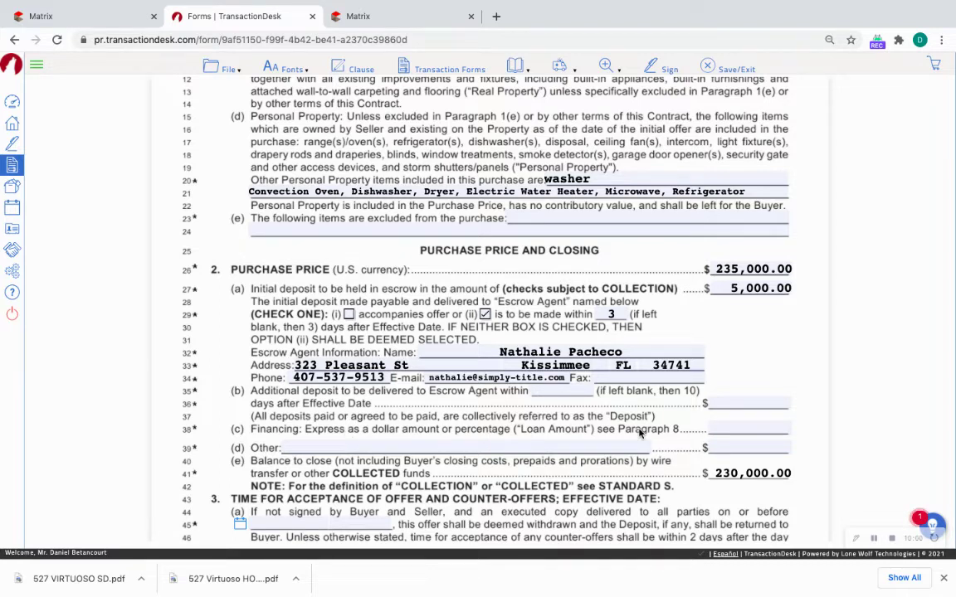
# Enter 100000 as the loan amount on line 38, then replace it with 70%.
pyautogui.click(724, 428)
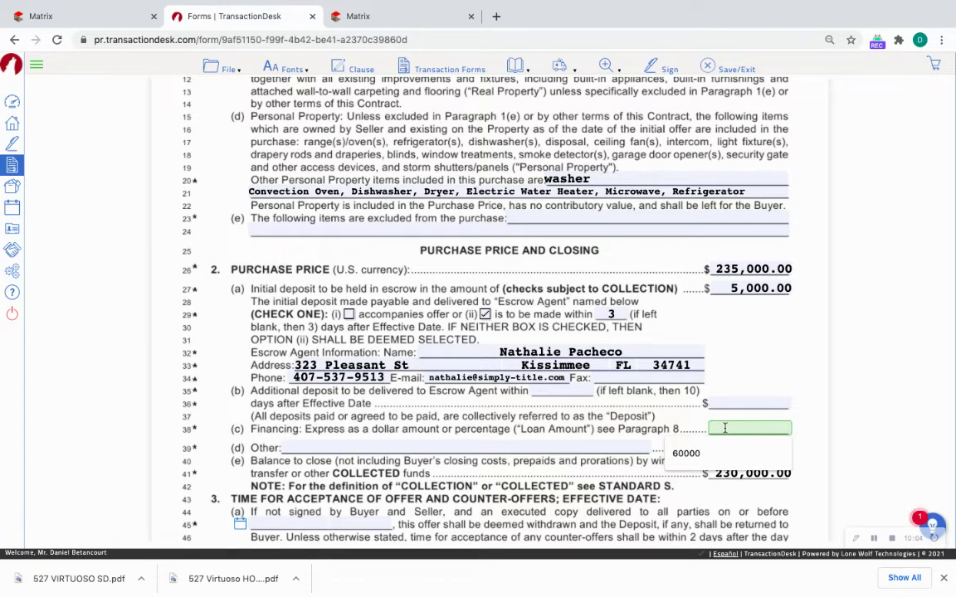
pyautogui.write('100000')
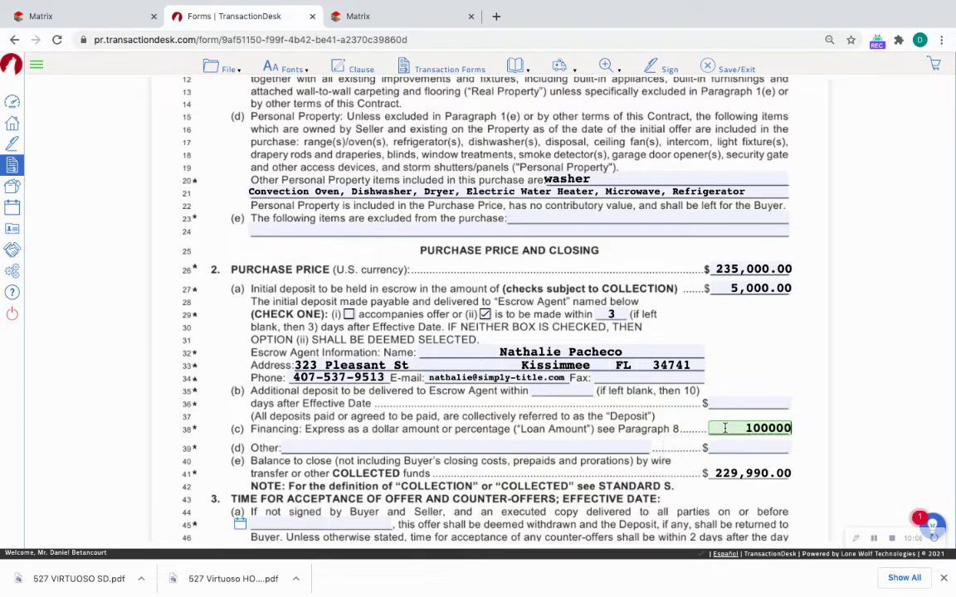
pyautogui.press('Tab')
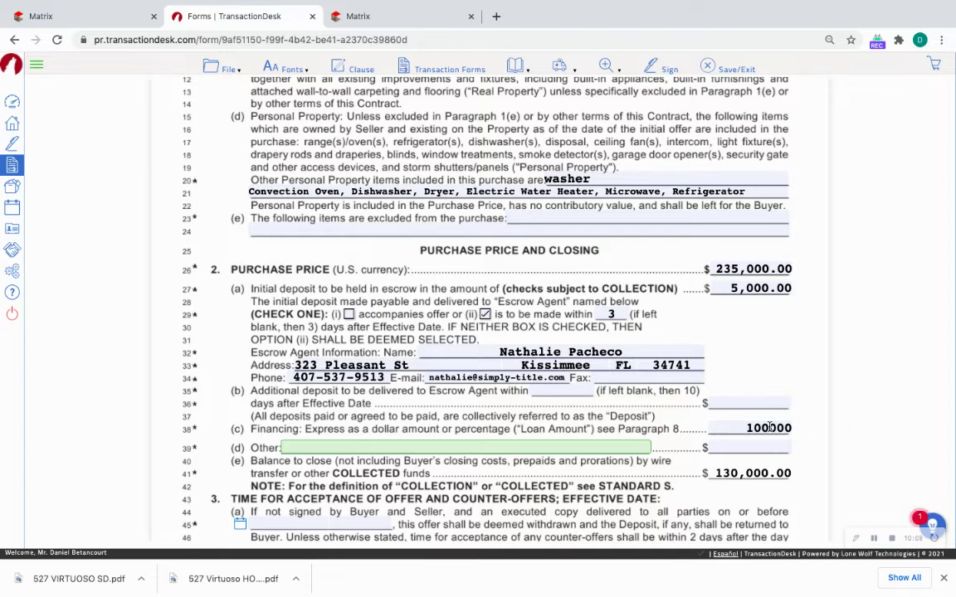
pyautogui.click(770, 428)
pyautogui.click(746, 475)
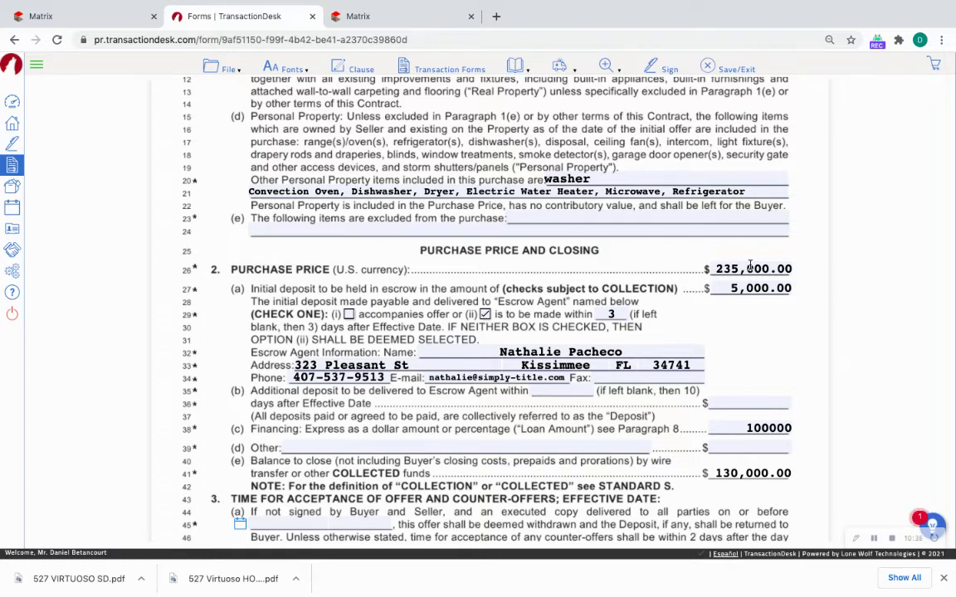
pyautogui.click(768, 428)
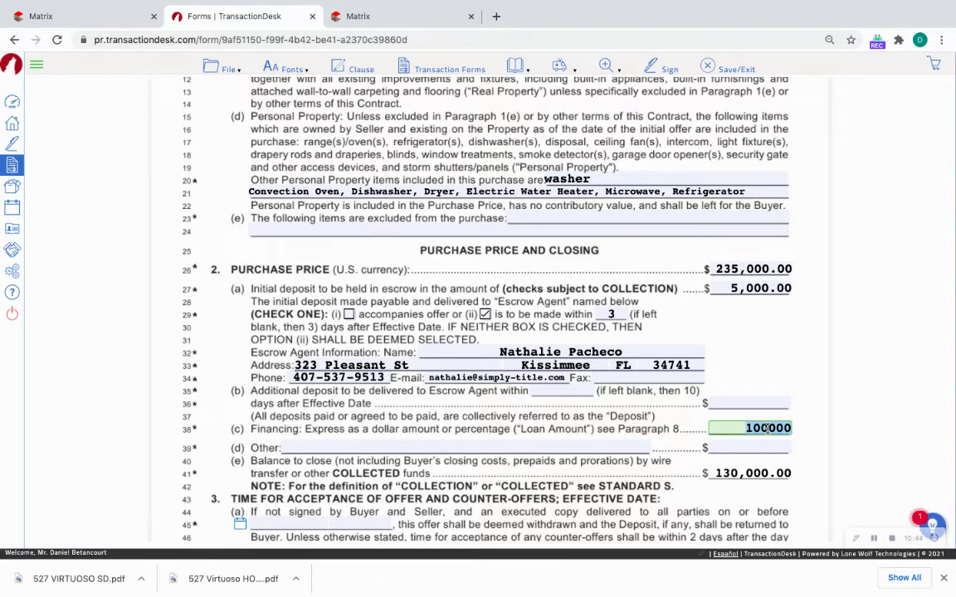
pyautogui.write('70%')
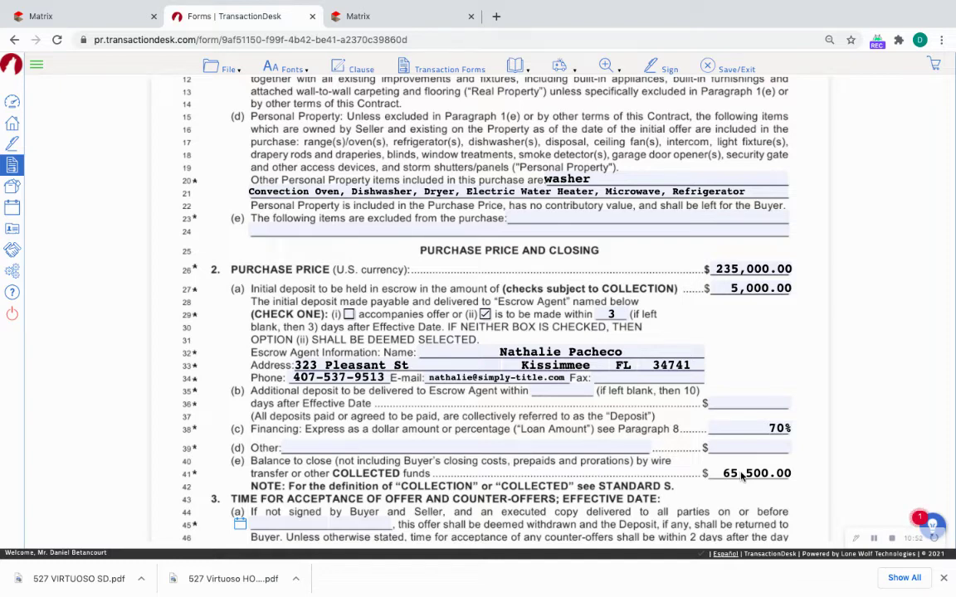
# Set the offer acceptance deadline to March 13, 2021 at 11:59pm.
pyautogui.scroll(-2, 743, 475)
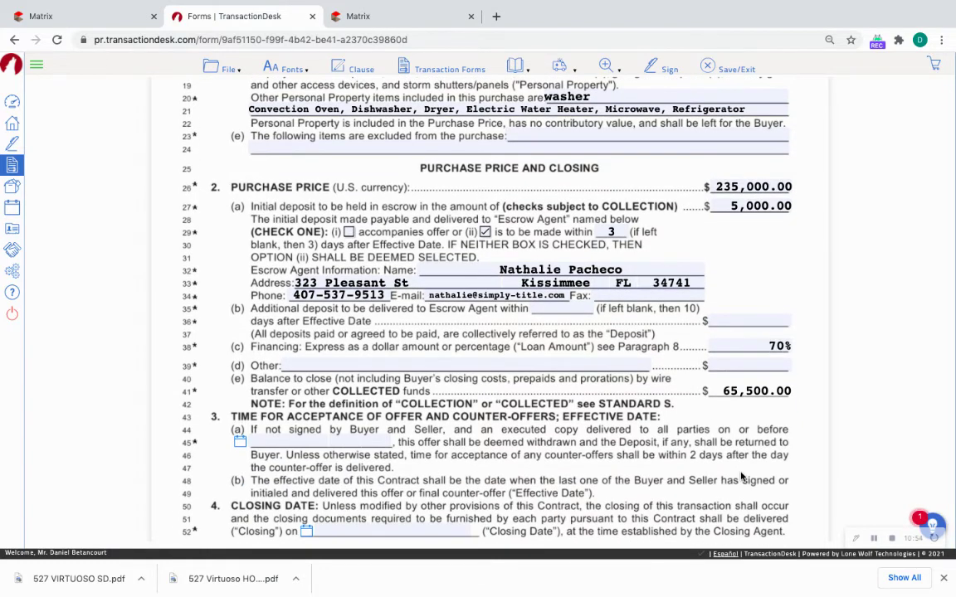
pyautogui.click(240, 441)
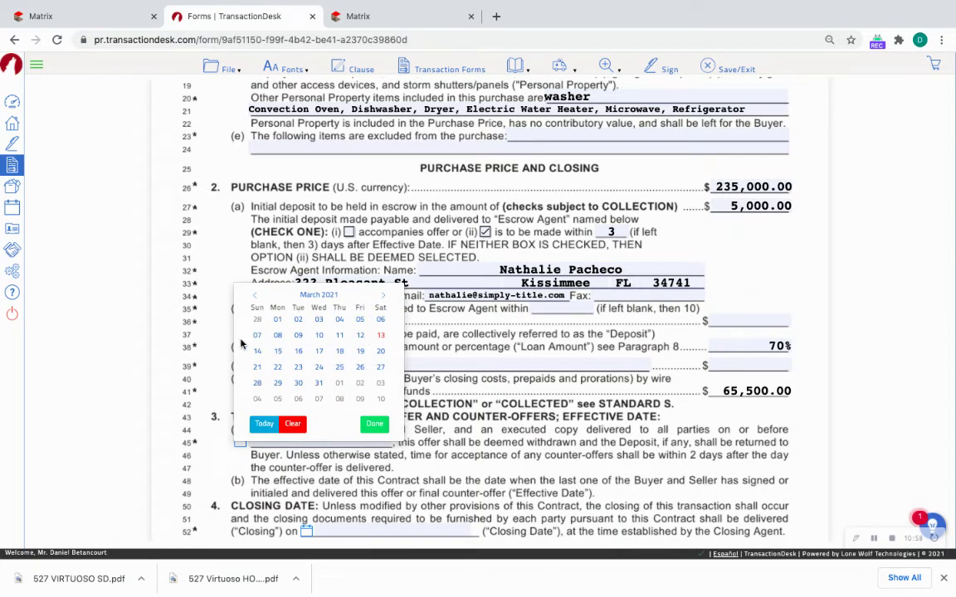
pyautogui.click(380, 335)
pyautogui.click(356, 441)
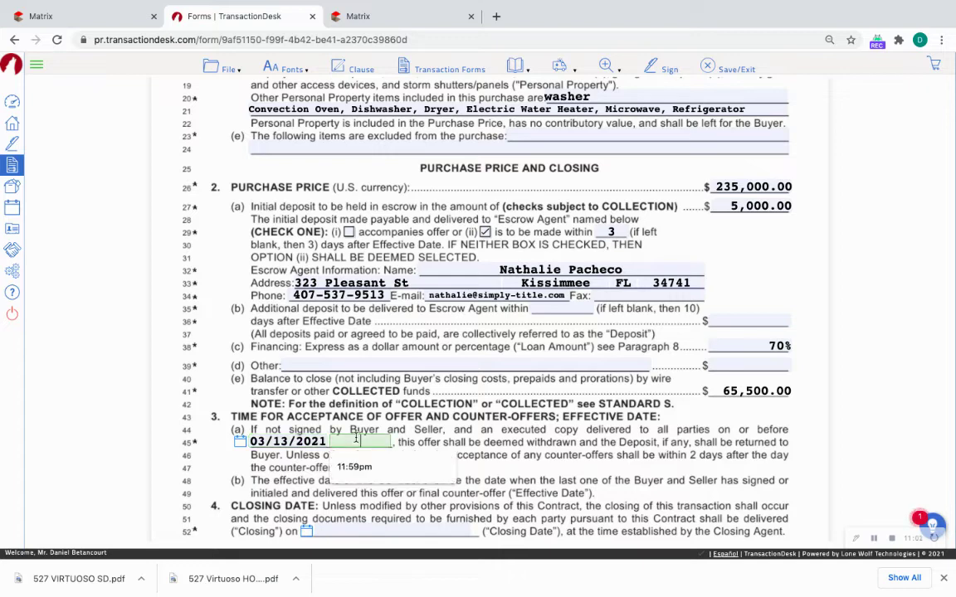
pyautogui.click(355, 466)
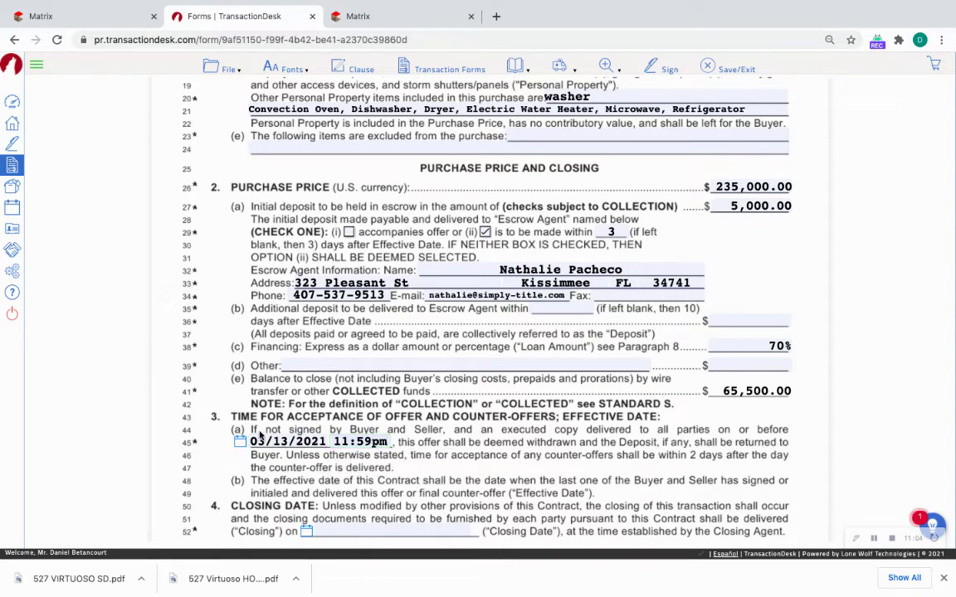
# Pick April 14, 2021 as the closing date in the calendar.
pyautogui.scroll(-2, 303, 459)
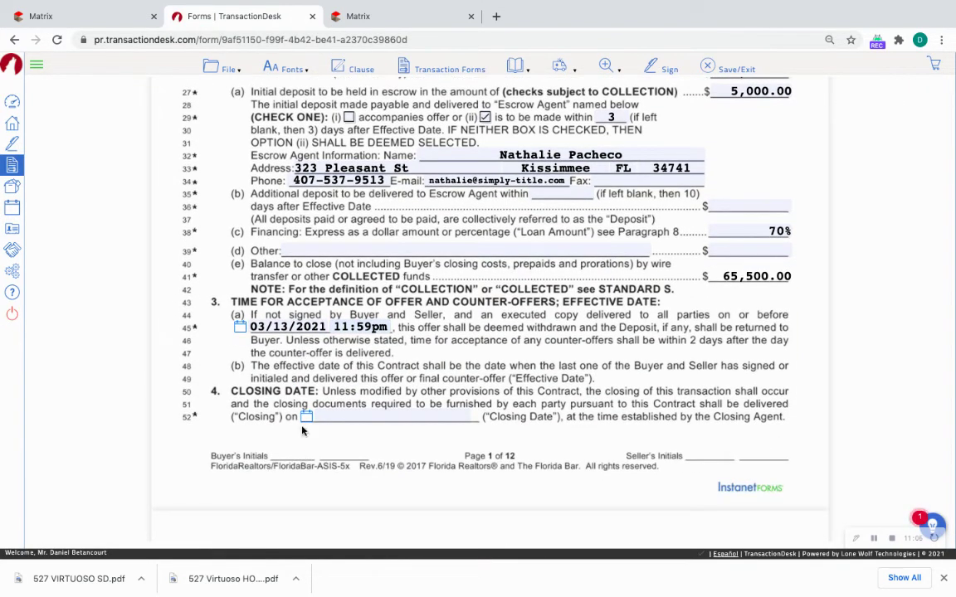
pyautogui.click(305, 419)
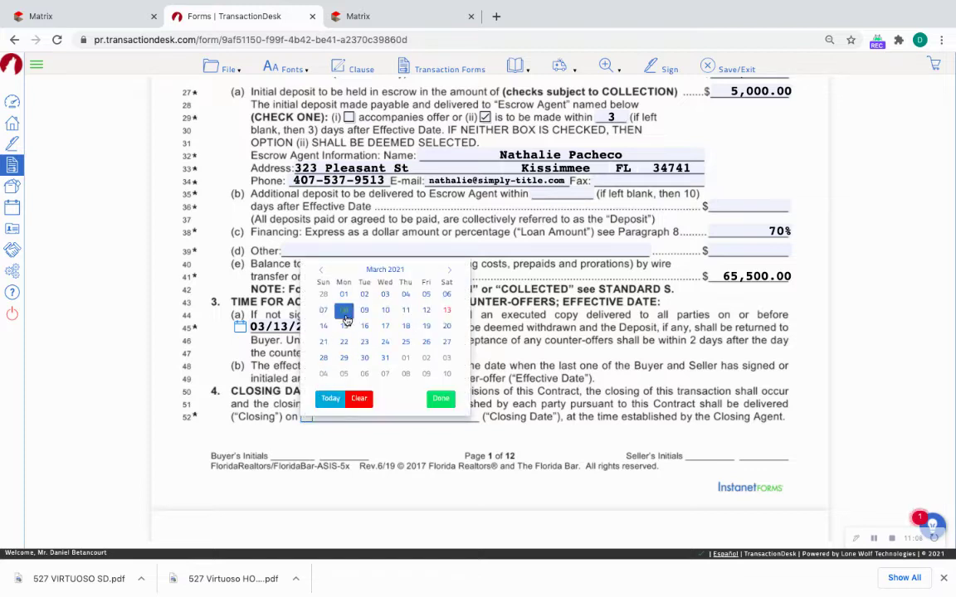
pyautogui.click(449, 270)
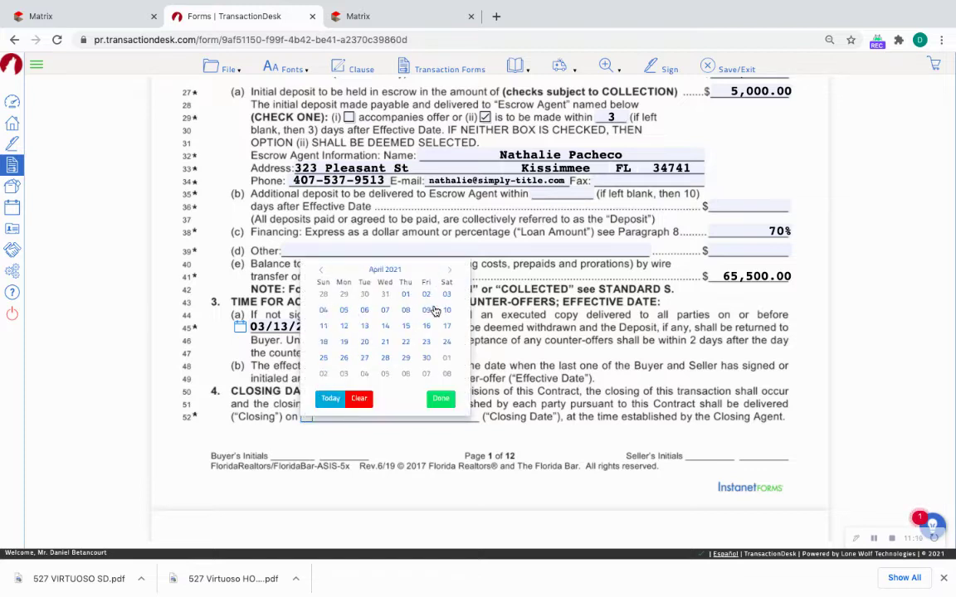
pyautogui.click(384, 329)
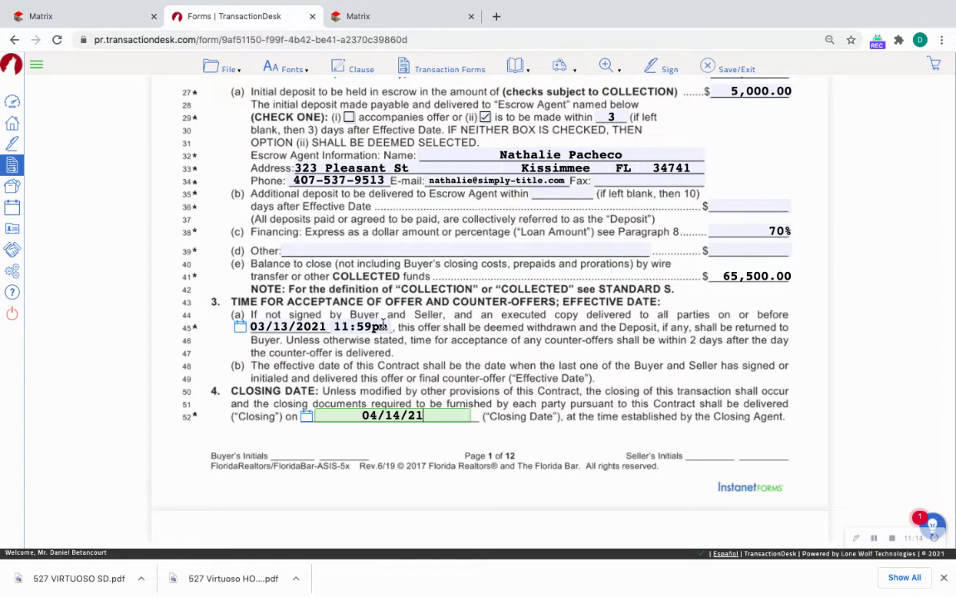
pyautogui.scroll(-2, 322, 365)
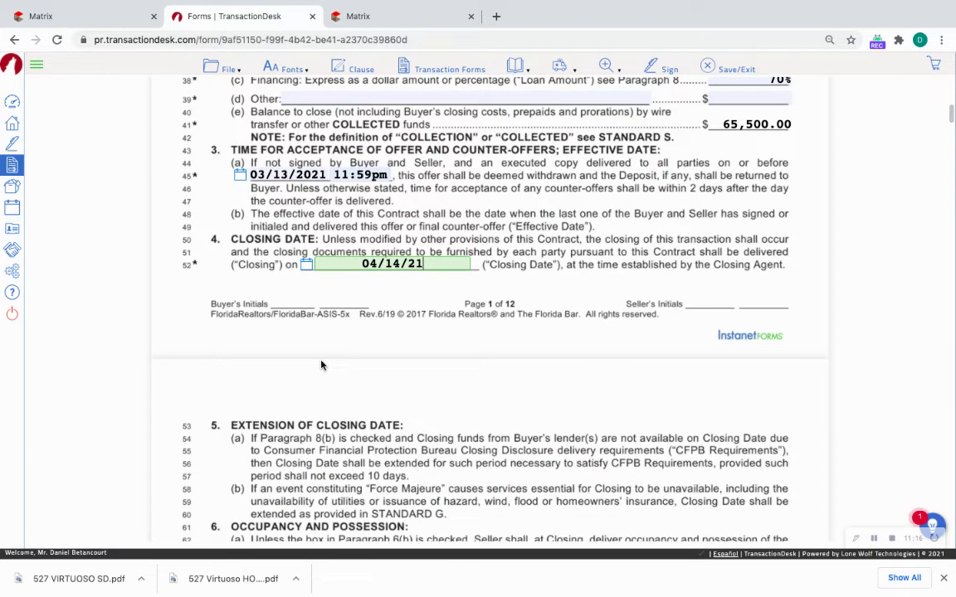
pyautogui.scroll(-3, 322, 366)
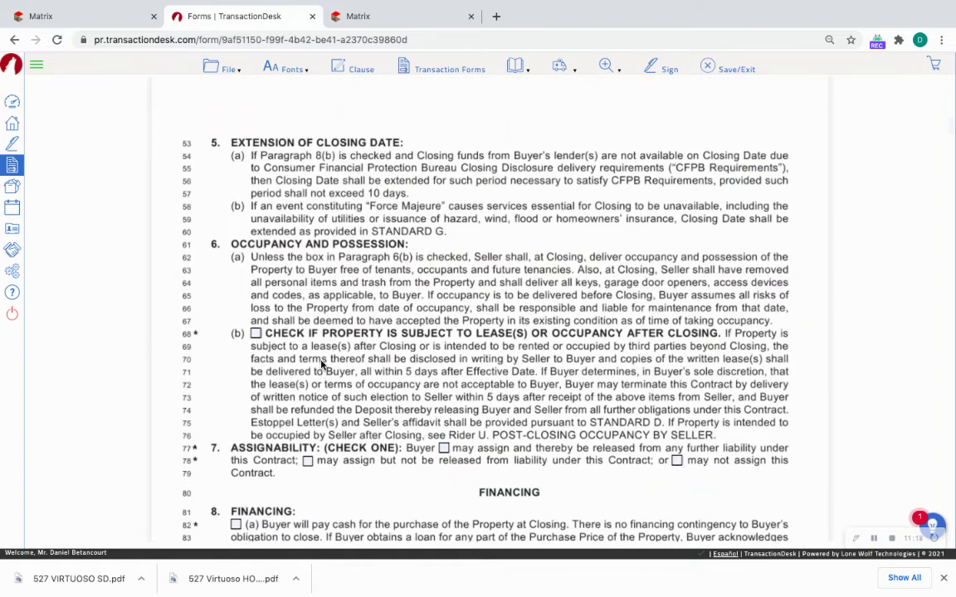
pyautogui.scroll(-1, 322, 365)
pyautogui.scroll(-1, 322, 365)
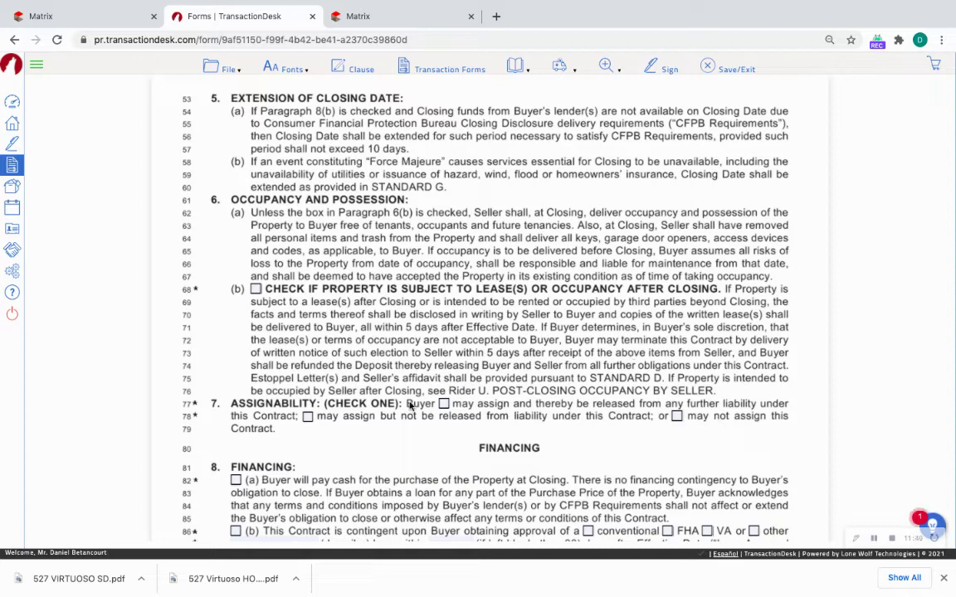
# Mark 'may not assign this Contract' and check 8(b) financing with a conventional, fixed-rate loan.
pyautogui.click(677, 416)
pyautogui.scroll(-5, 475, 302)
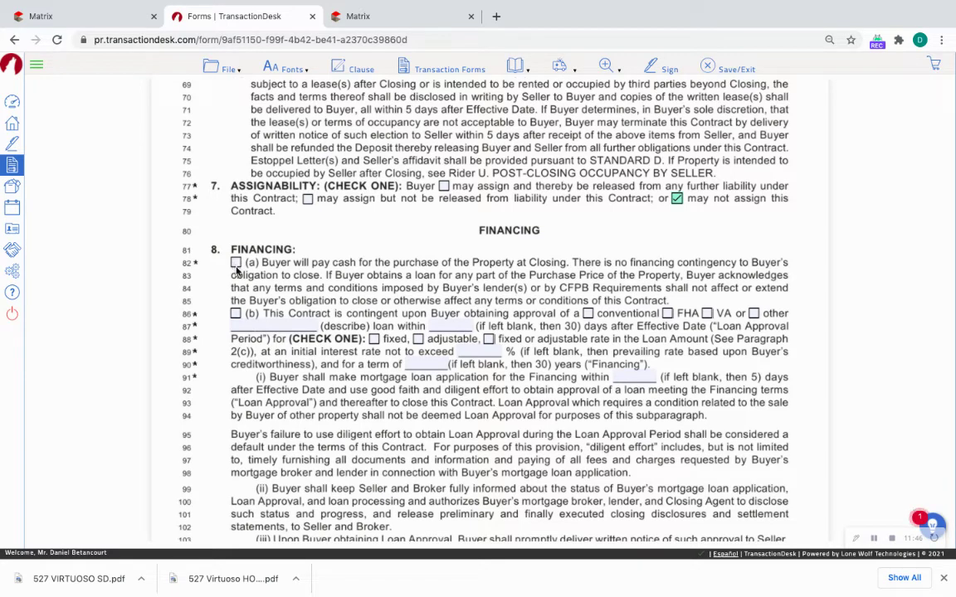
pyautogui.click(235, 314)
pyautogui.click(588, 313)
pyautogui.click(374, 341)
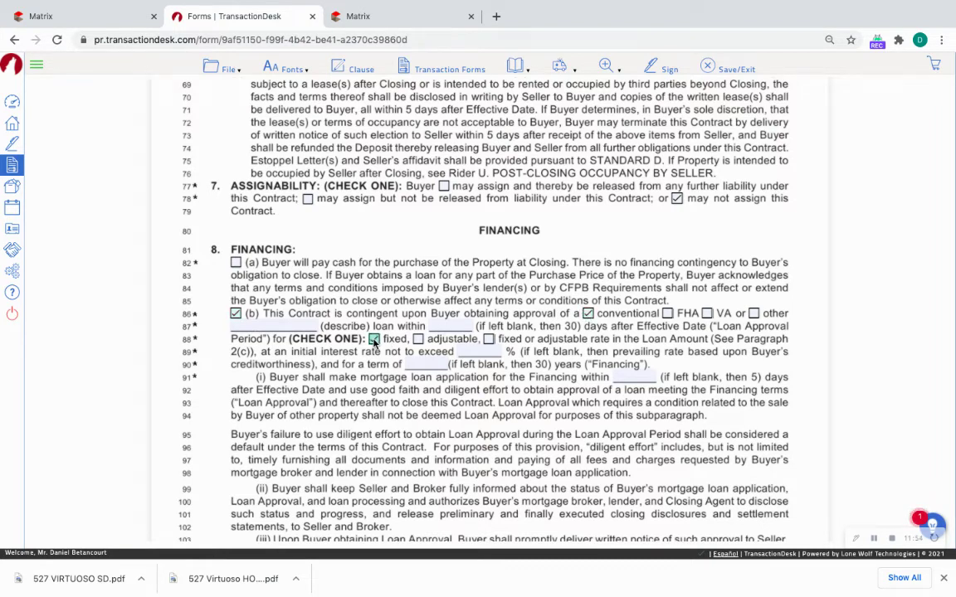
pyautogui.scroll(-1, 489, 349)
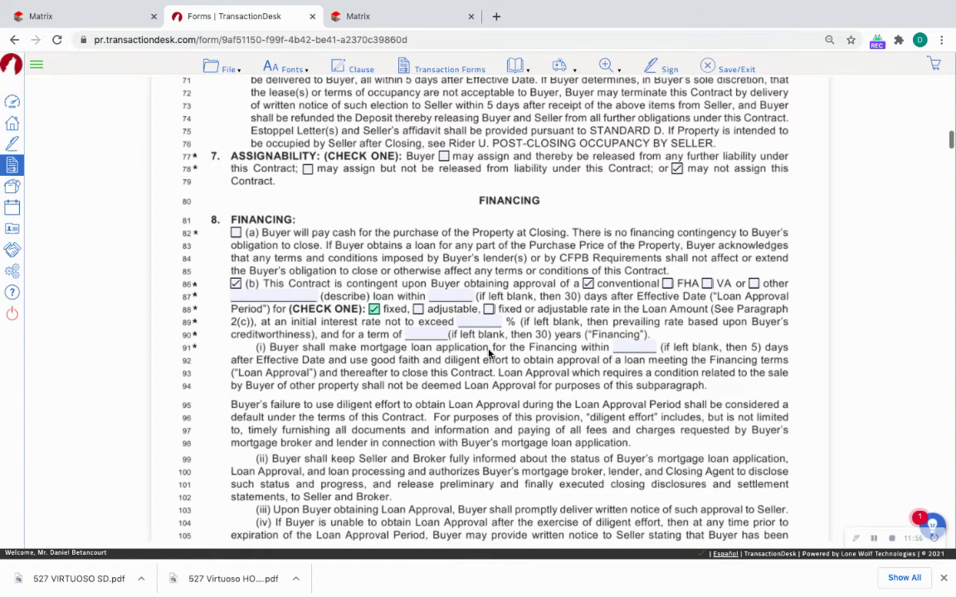
pyautogui.click(435, 332)
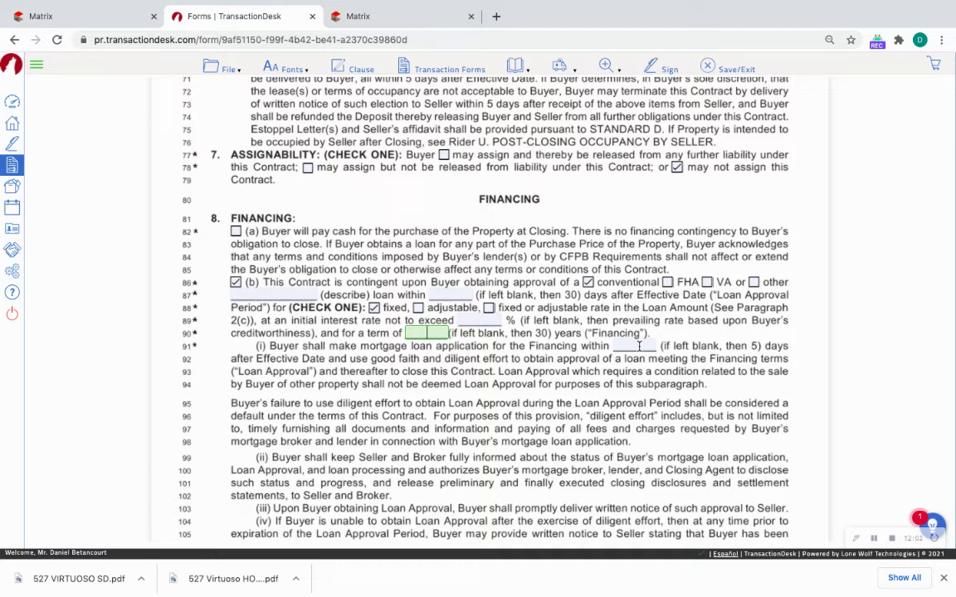
pyautogui.click(639, 346)
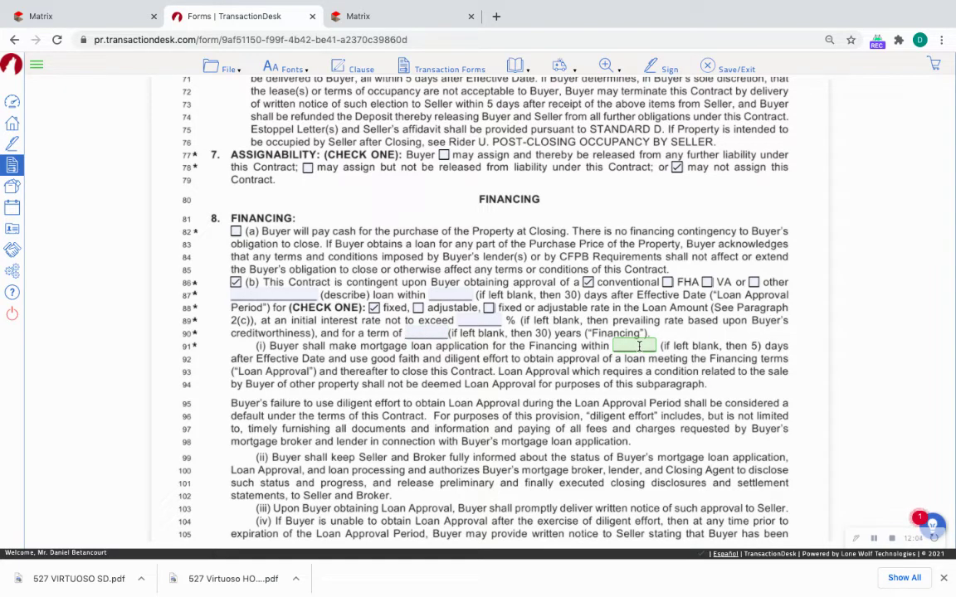
pyautogui.scroll(-1, 639, 346)
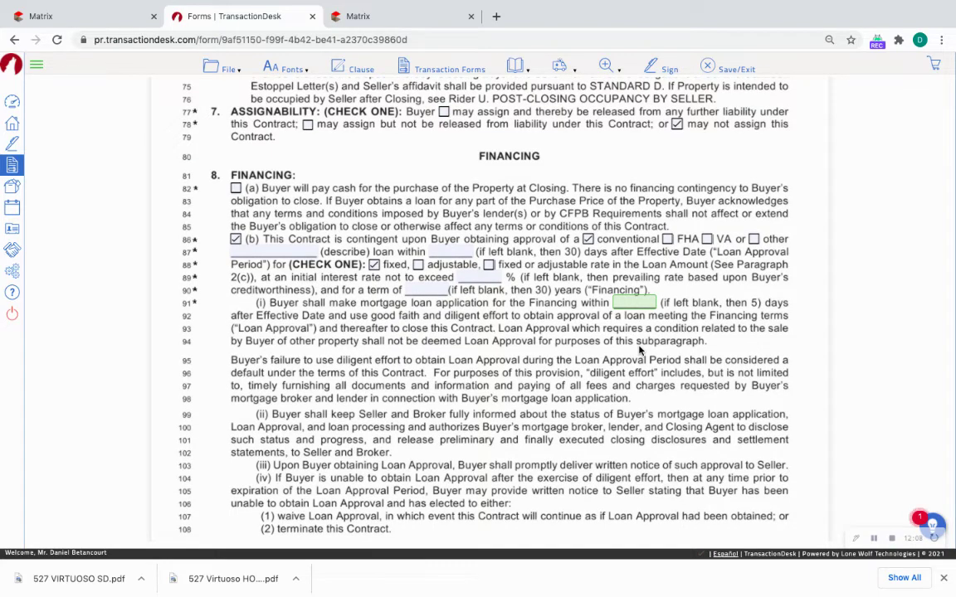
pyautogui.scroll(-13, 600, 394)
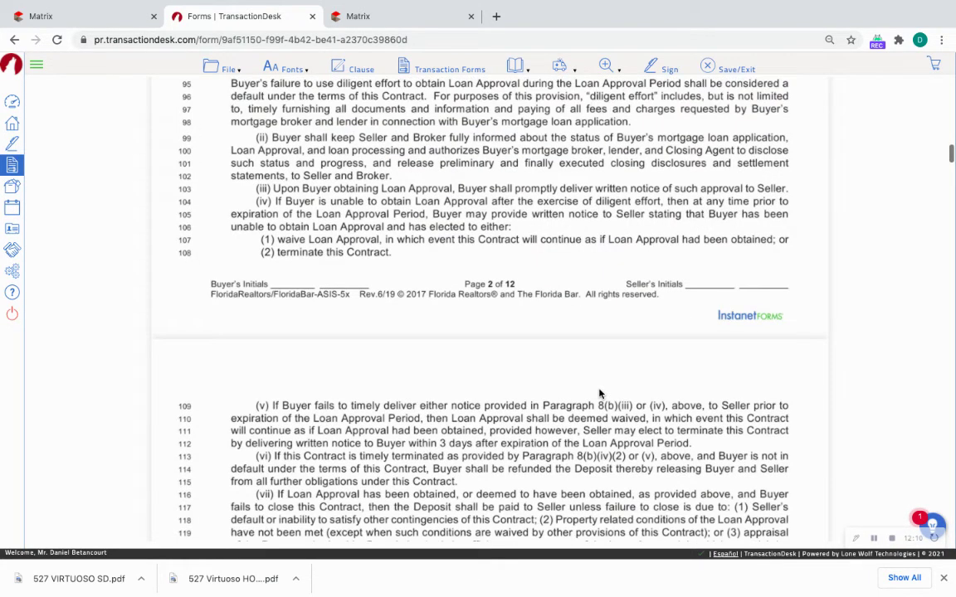
pyautogui.scroll(-2, 361, 270)
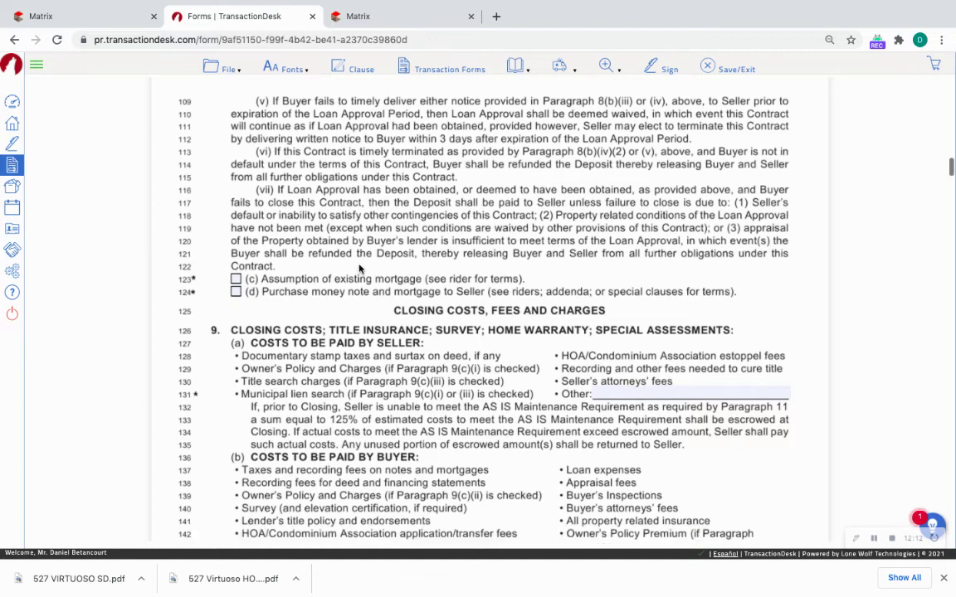
pyautogui.scroll(-1, 362, 270)
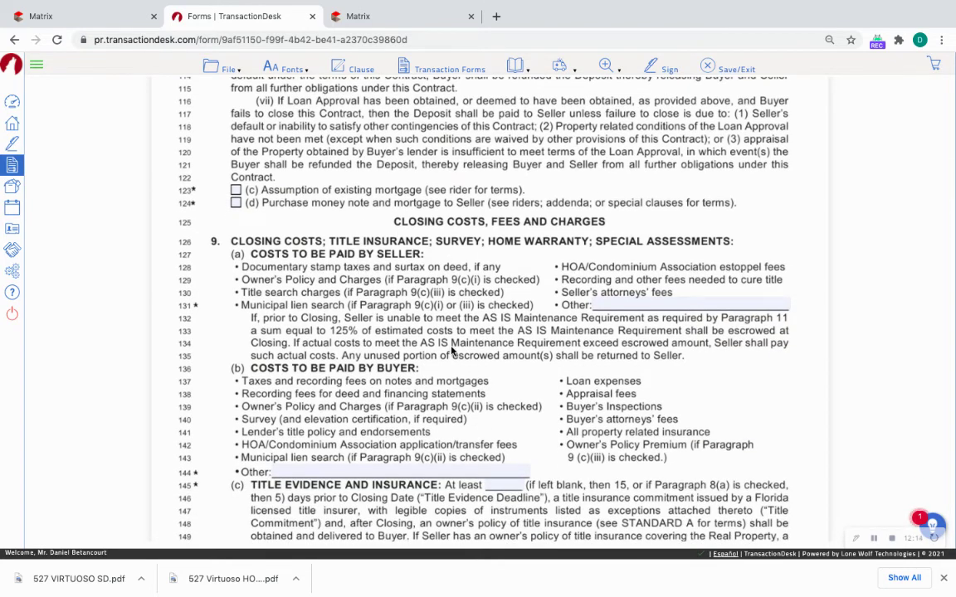
pyautogui.scroll(-3, 450, 349)
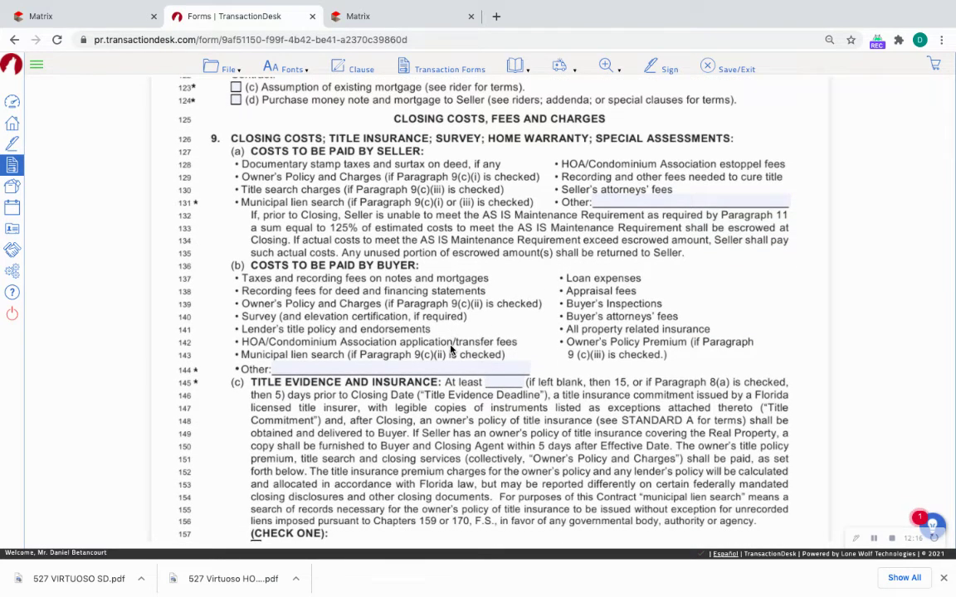
# Enter 'eXp Compliance $399' in the Other blank under 9(b) buyer costs.
pyautogui.scroll(-1, 451, 349)
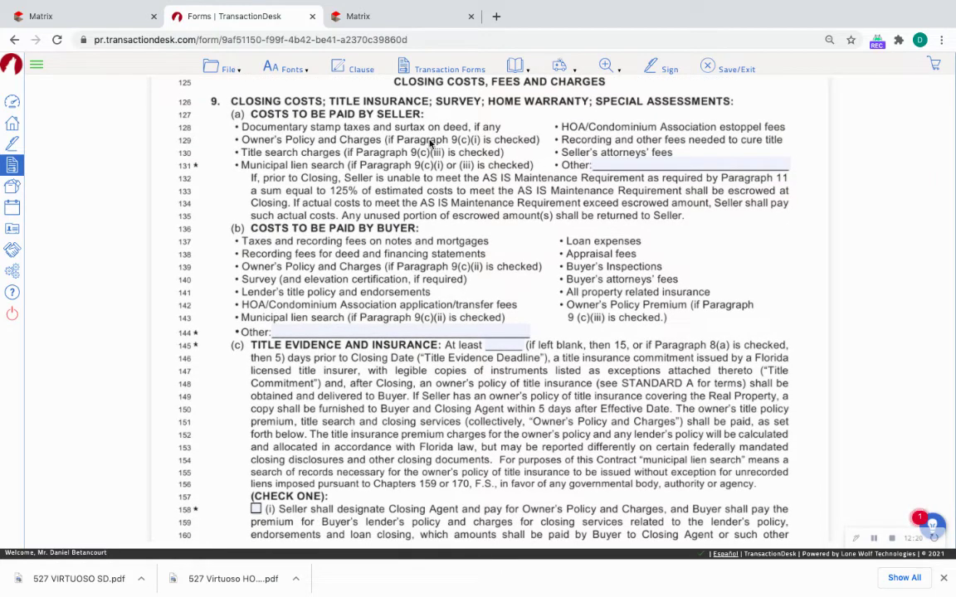
pyautogui.click(624, 163)
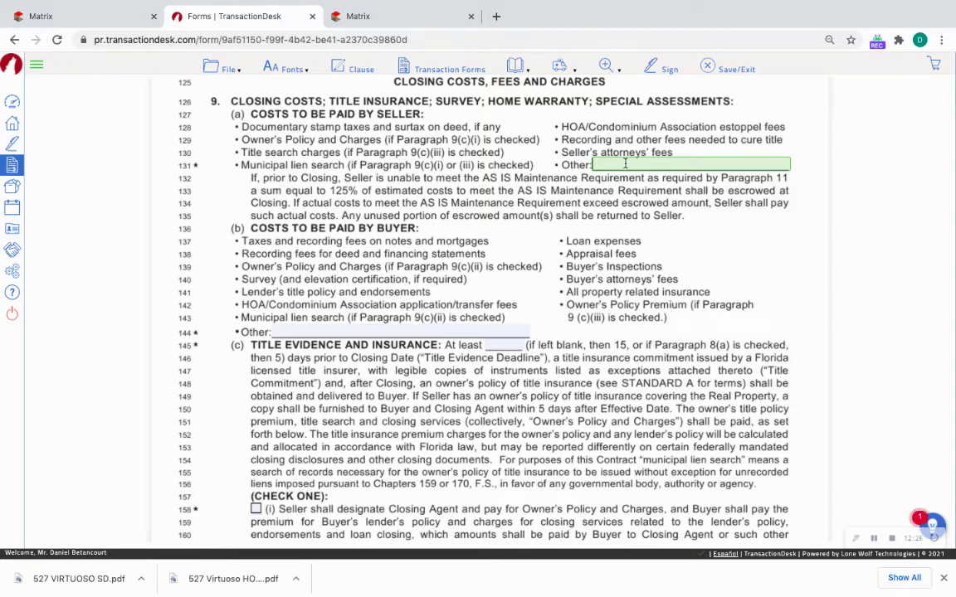
pyautogui.scroll(-1, 354, 241)
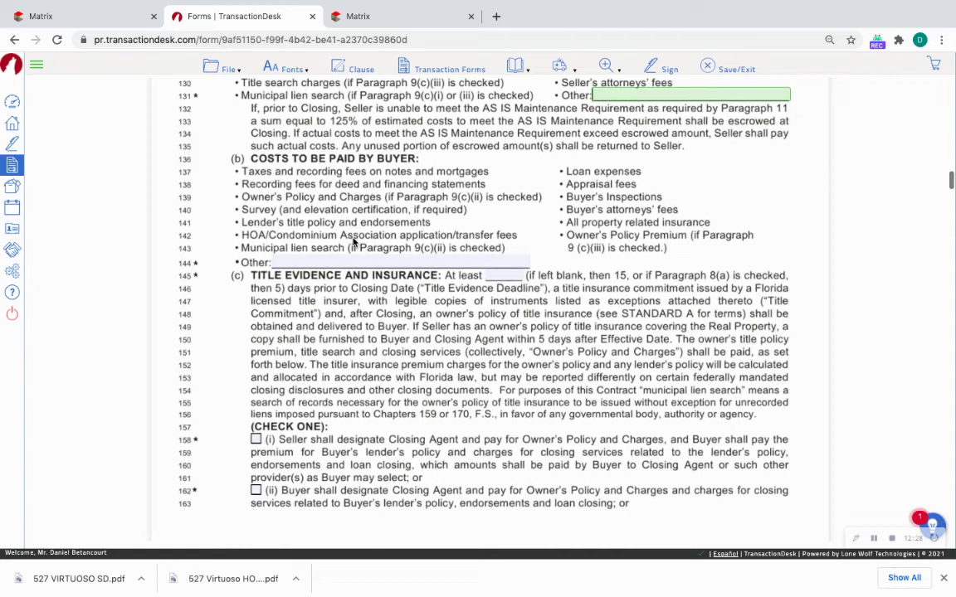
pyautogui.scroll(-1, 354, 242)
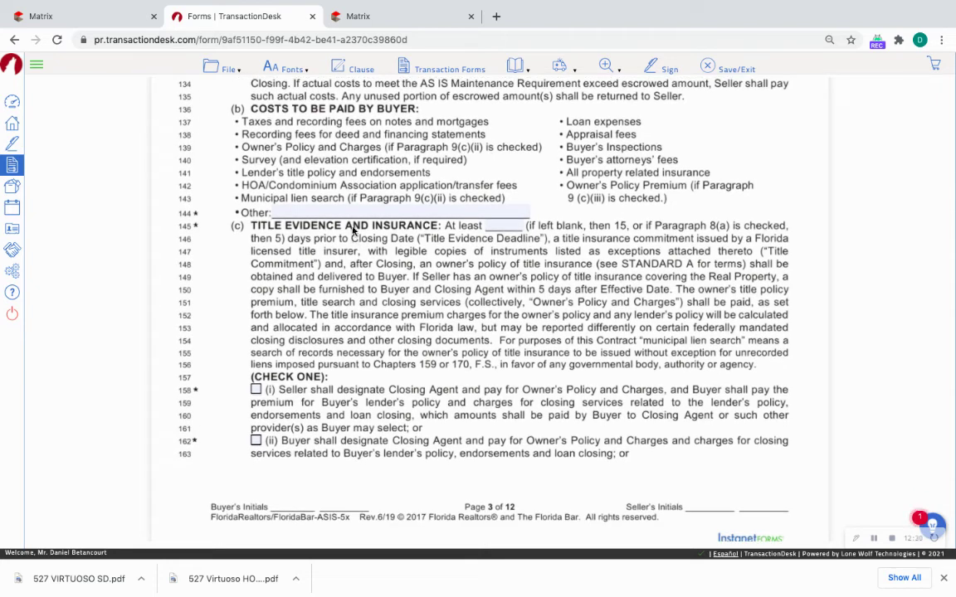
pyautogui.write('xp ')
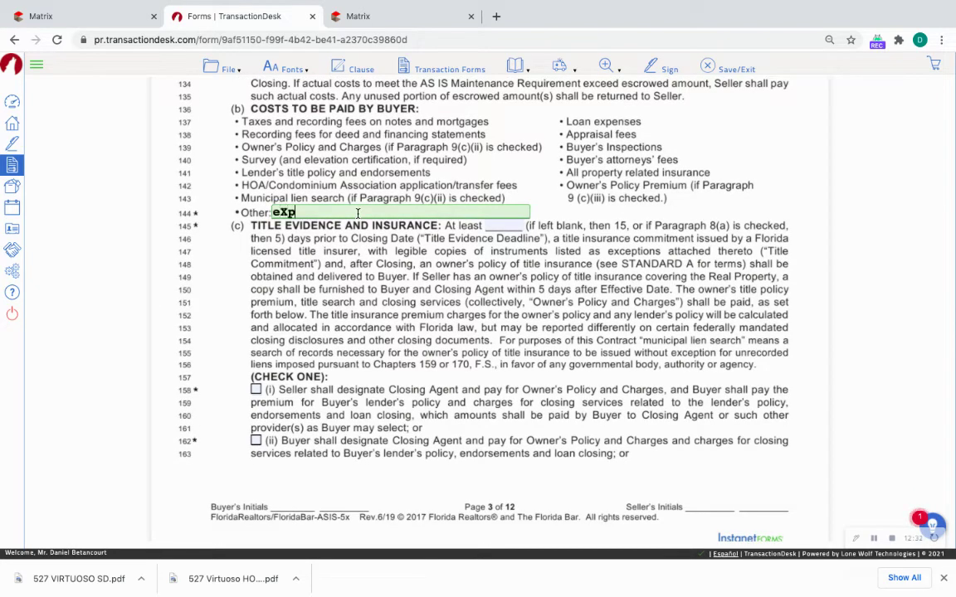
pyautogui.write('Compan')
pyautogui.press('BackSpace')
pyautogui.press('BackSpace')
pyautogui.press('BackSpace')
pyautogui.press('BackSpace')
pyautogui.press('BackSpace')
pyautogui.write('ompliance')
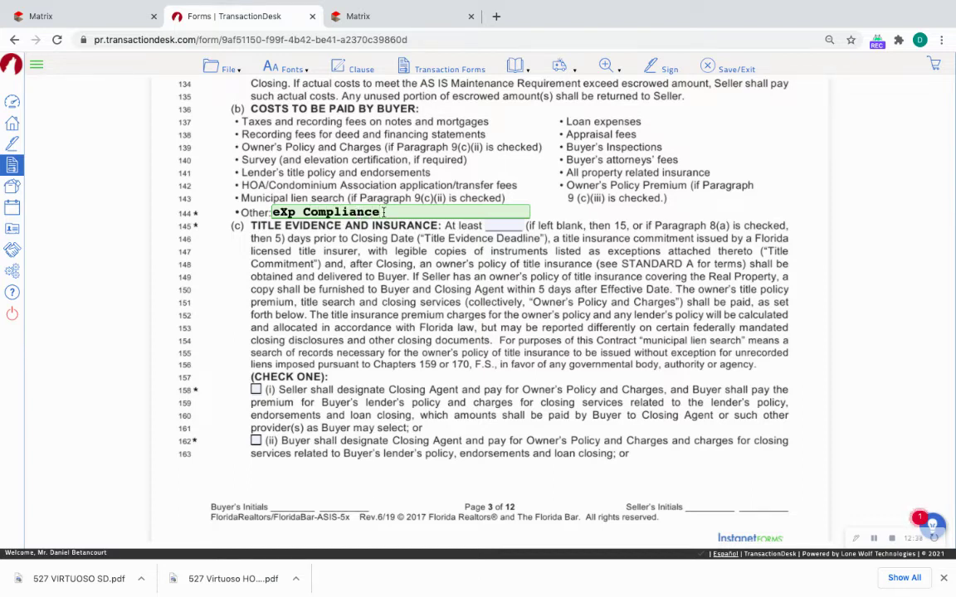
pyautogui.write(' $3999')
pyautogui.click(363, 262)
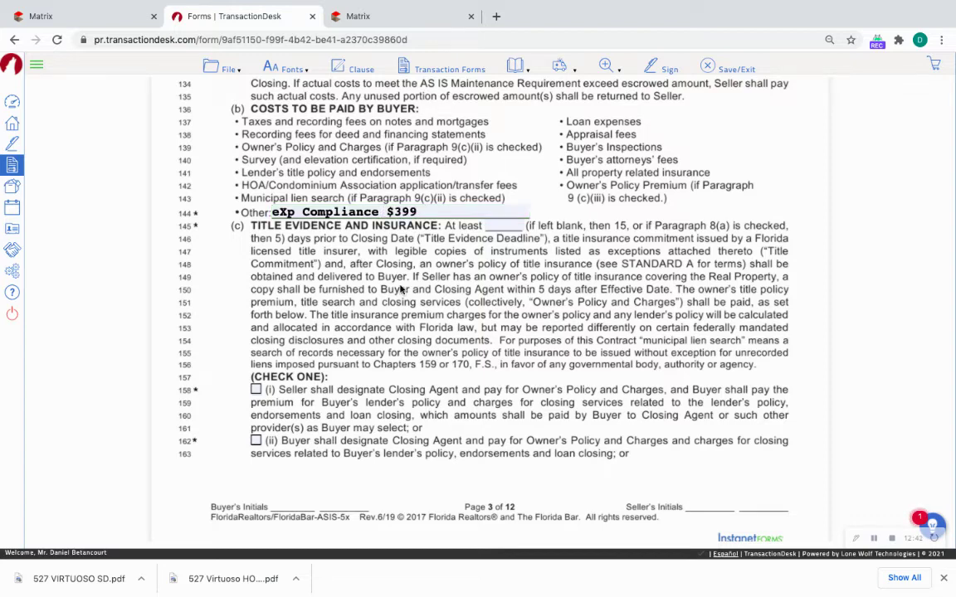
pyautogui.scroll(-3, 362, 262)
# Check seller-paid title policy 9(c)(i), Home Warranty N/A, and special assessments 9(f)(a).
pyautogui.scroll(-1, 345, 278)
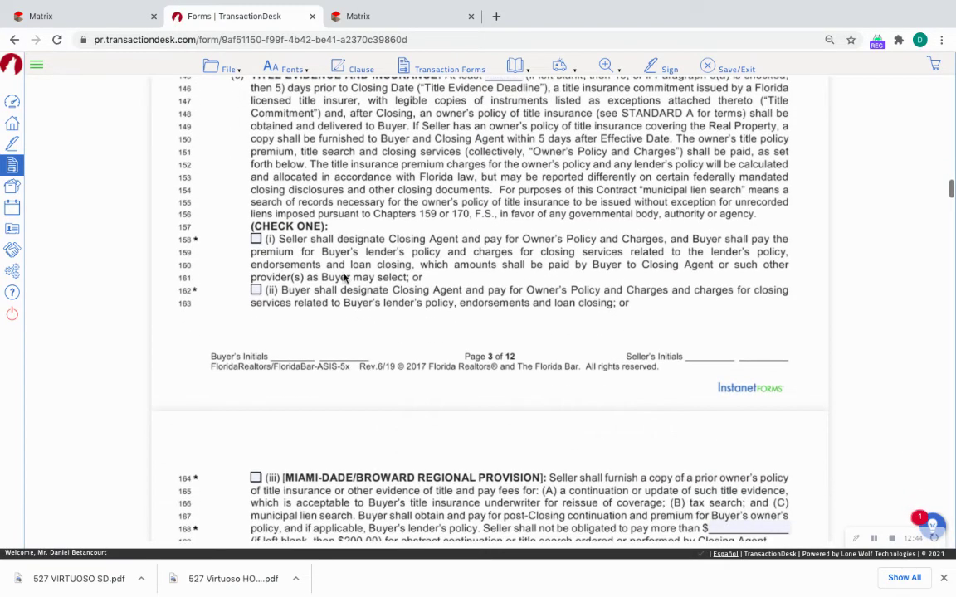
pyautogui.click(255, 240)
pyautogui.scroll(-3, 335, 256)
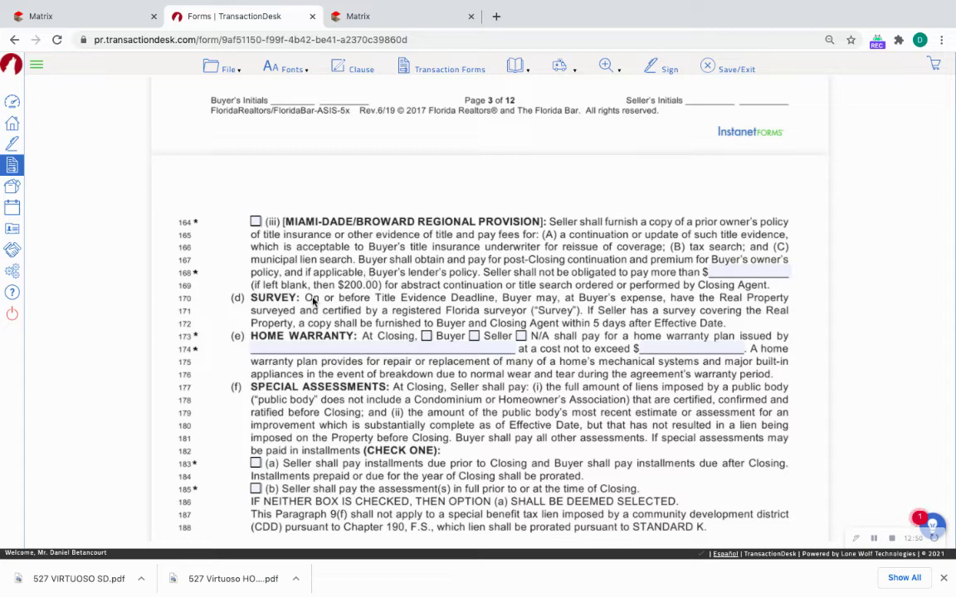
pyautogui.click(521, 336)
pyautogui.scroll(-2, 541, 296)
pyautogui.click(257, 258)
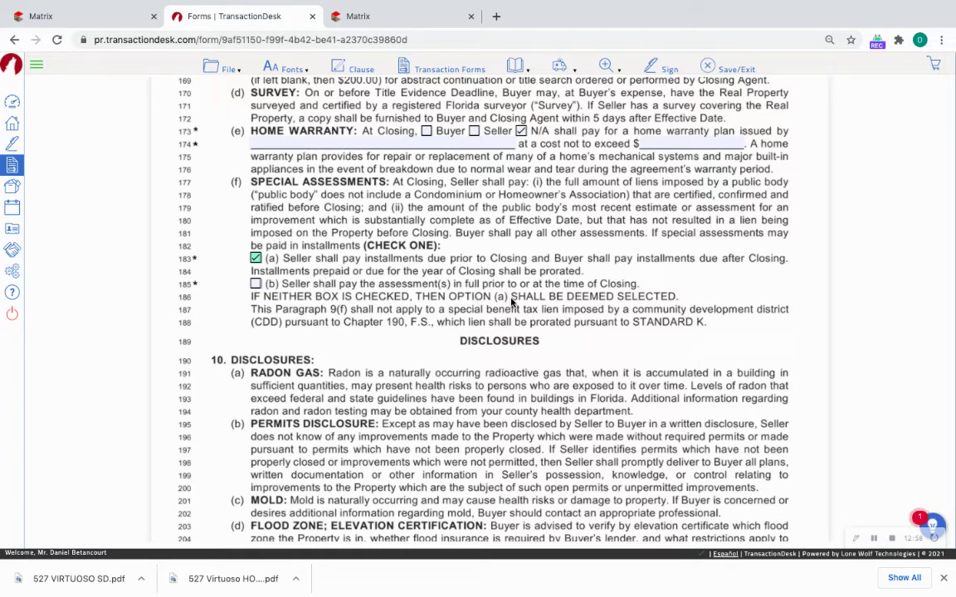
# Set the flood-zone termination notice to 20 days and the inspection period to 5 days.
pyautogui.scroll(-5, 328, 241)
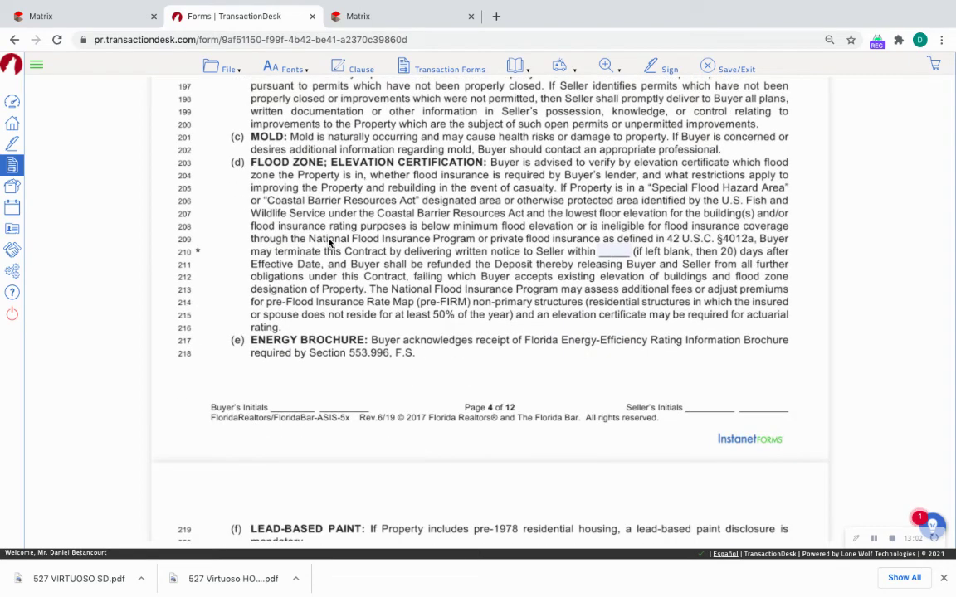
pyautogui.click(606, 247)
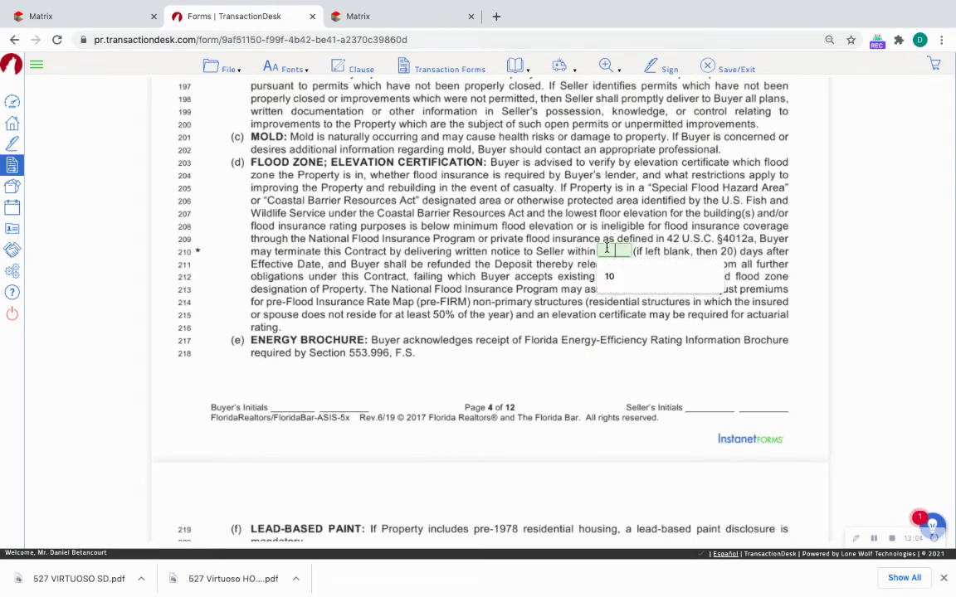
pyautogui.write('20')
pyautogui.scroll(-7, 541, 289)
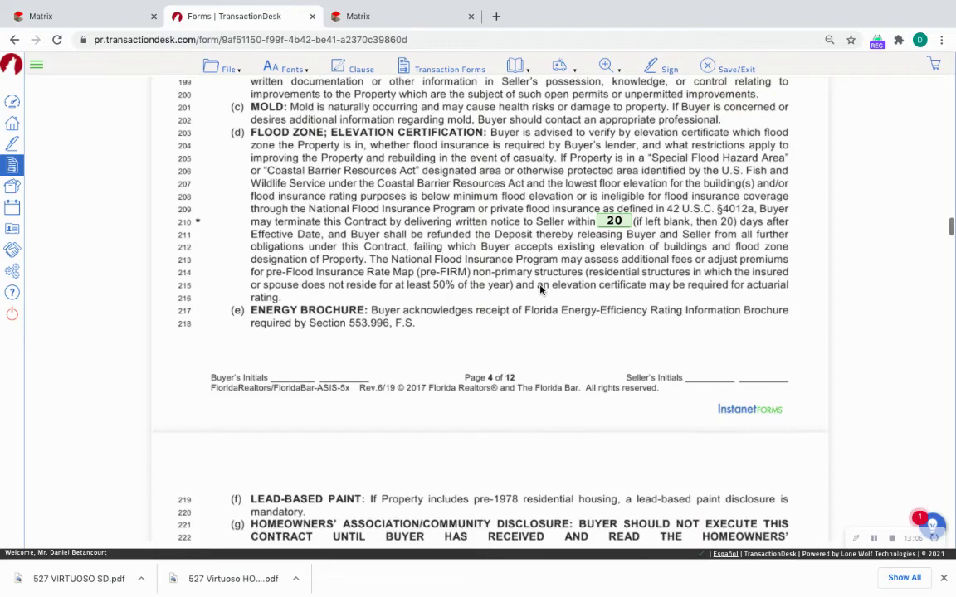
pyautogui.scroll(-2, 540, 288)
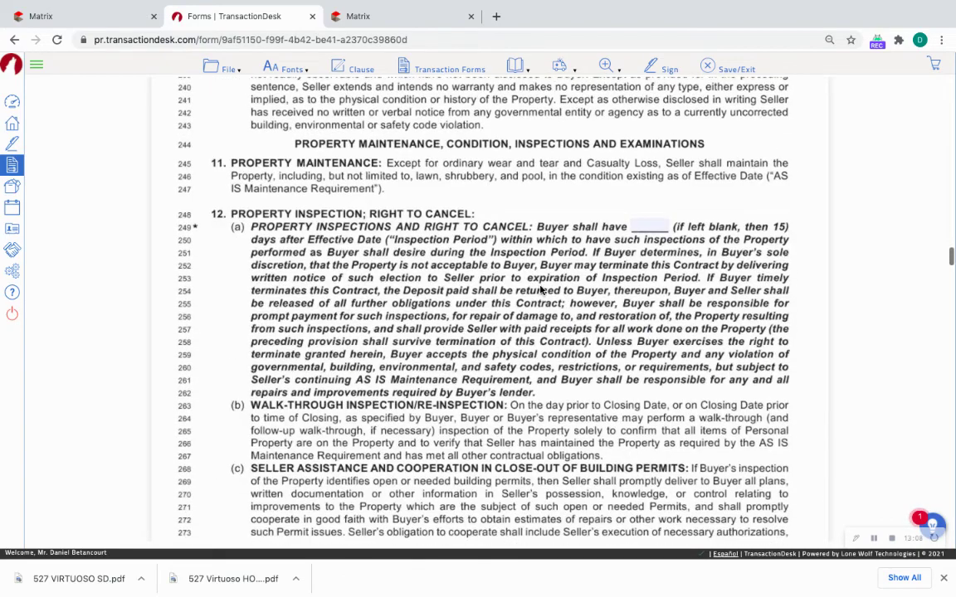
pyautogui.click(647, 225)
pyautogui.write('5')
pyautogui.scroll(-2, 531, 290)
# Tick addendum A, Condominium Rider, under Paragraph 19 Addenda.
pyautogui.scroll(-6, 534, 300)
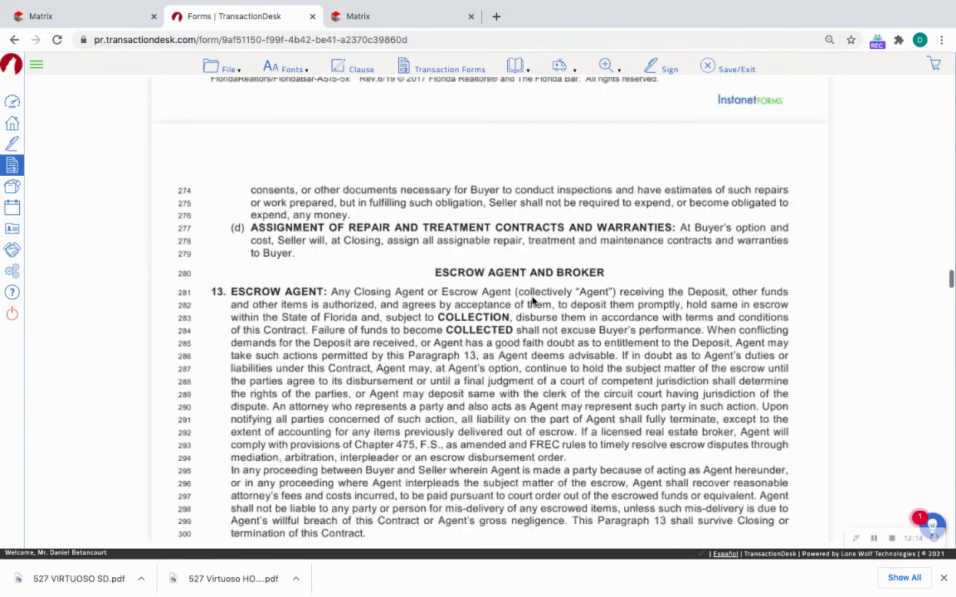
pyautogui.scroll(-5, 533, 302)
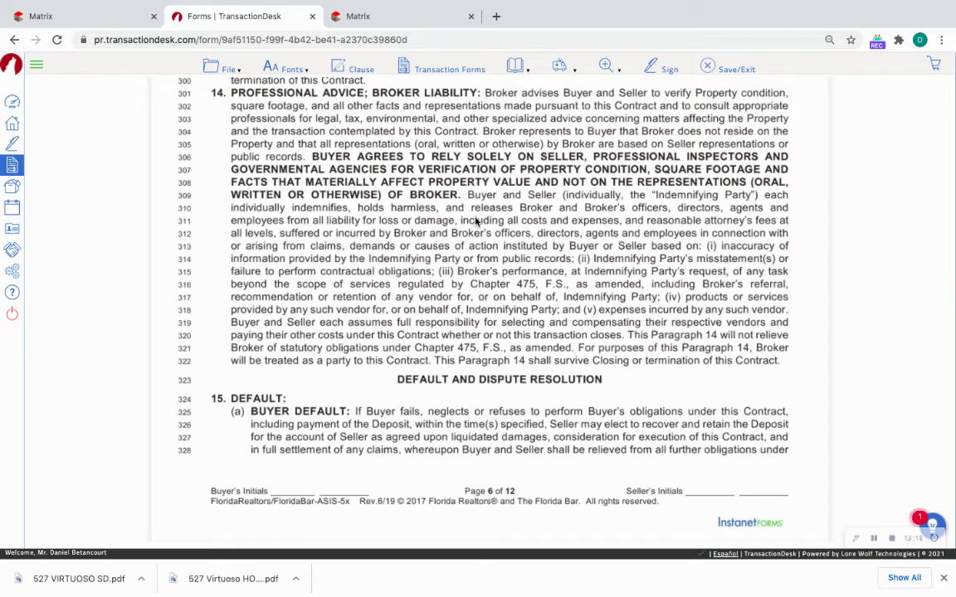
pyautogui.scroll(-12, 475, 220)
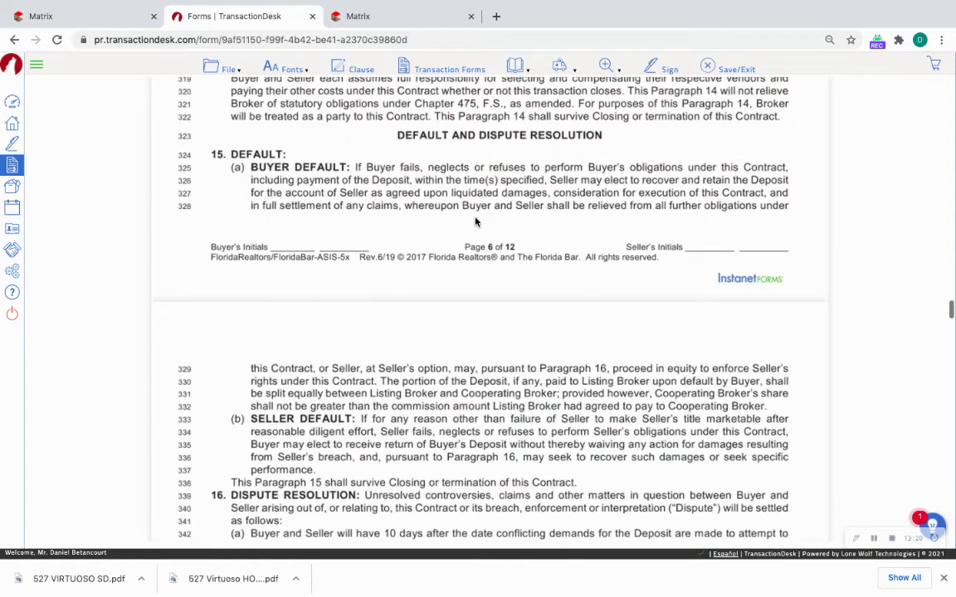
pyautogui.scroll(-11, 475, 220)
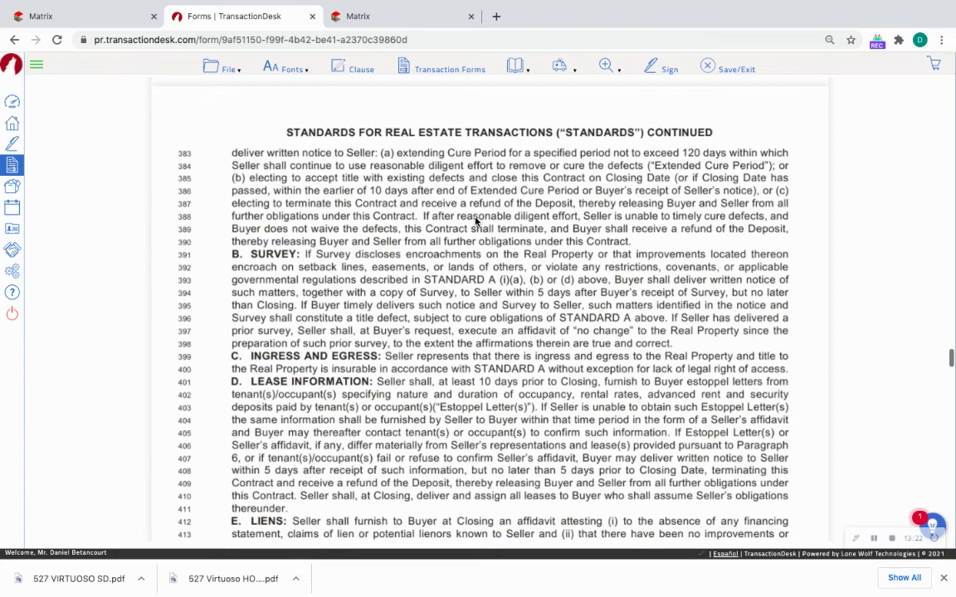
pyautogui.scroll(-3, 476, 220)
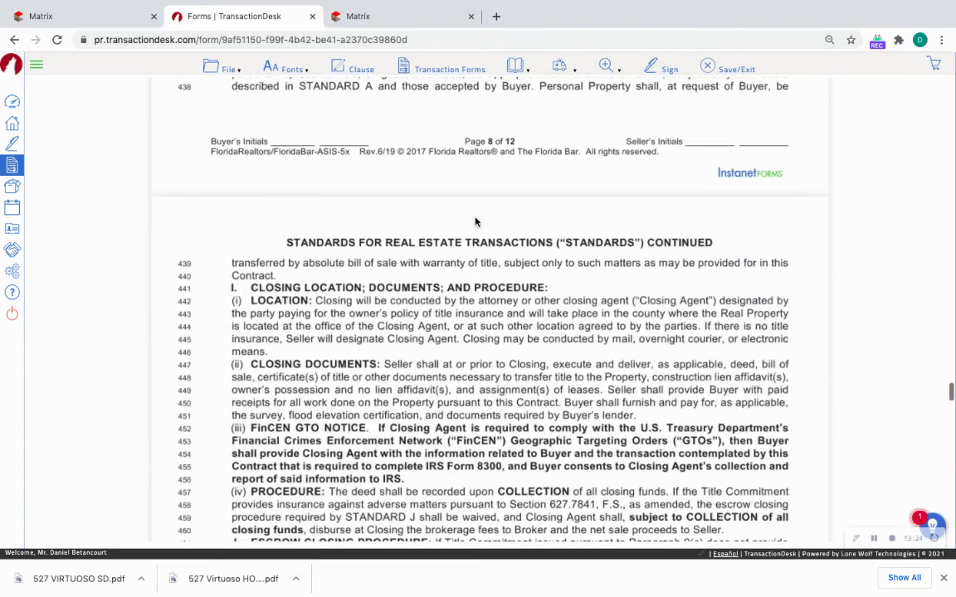
pyautogui.scroll(-7, 475, 222)
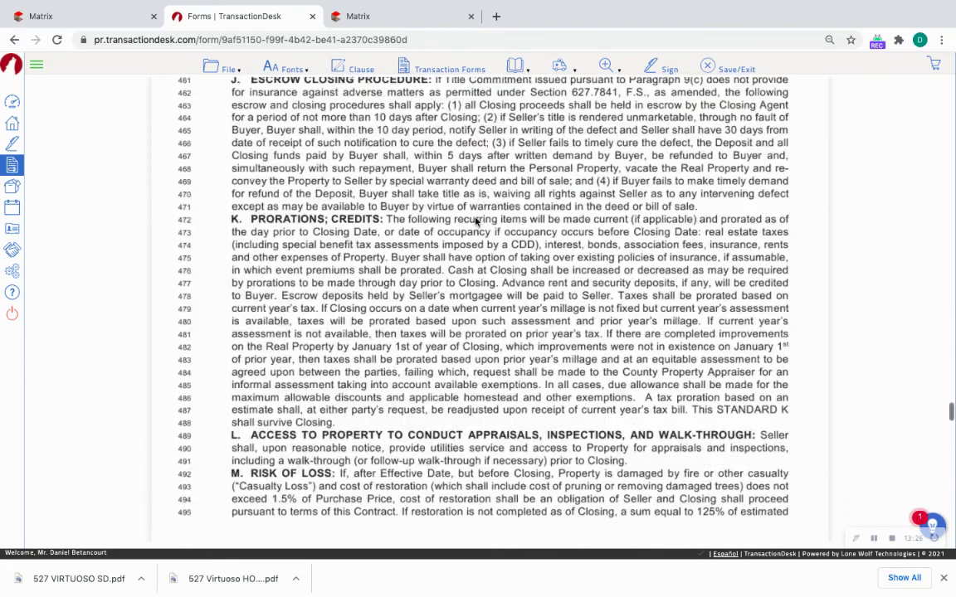
pyautogui.scroll(-10, 475, 220)
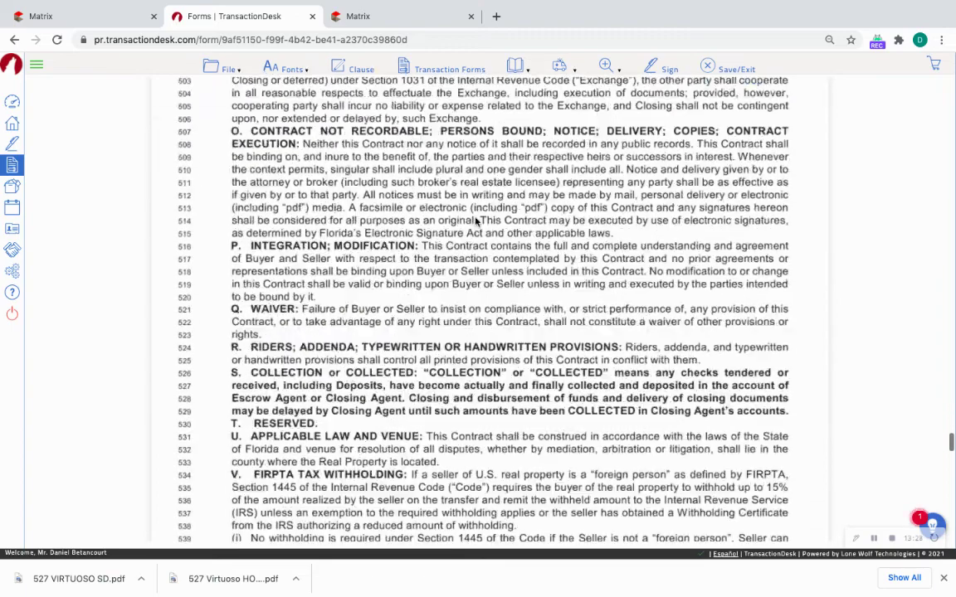
pyautogui.scroll(-10, 475, 220)
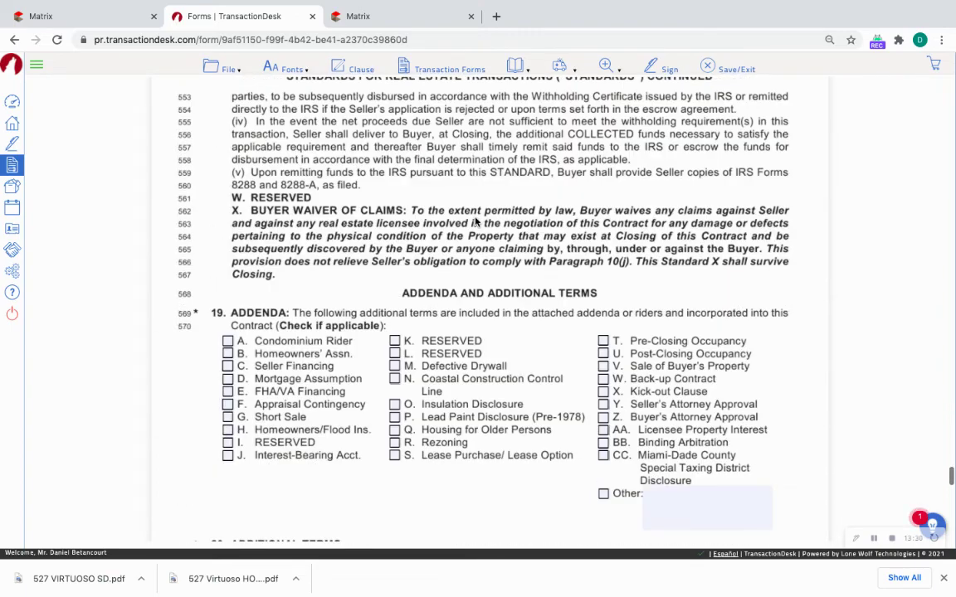
pyautogui.click(228, 181)
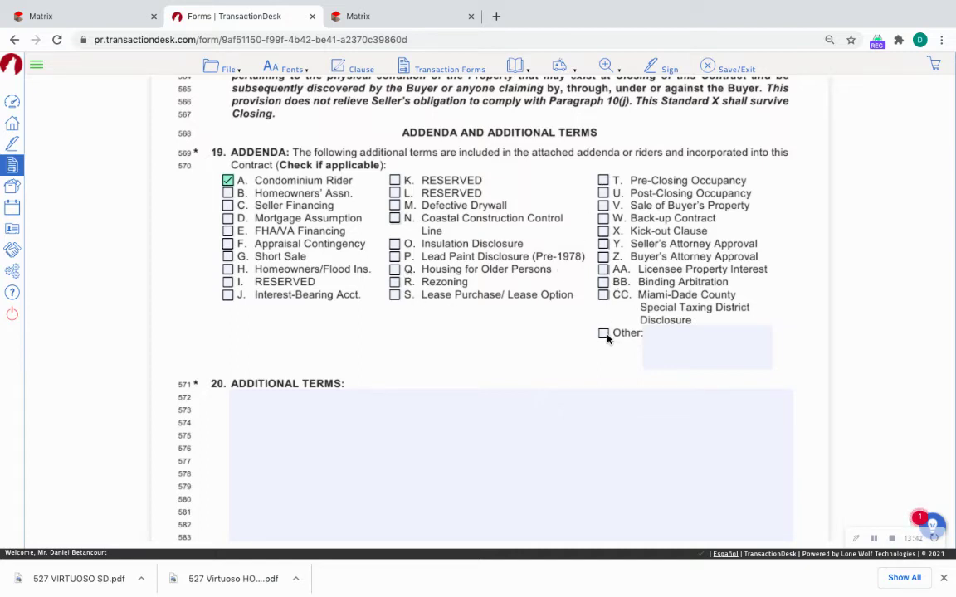
# Type the term that the buyer waives the appraisal contingency and covers any appraisal gap.
pyautogui.click(336, 425)
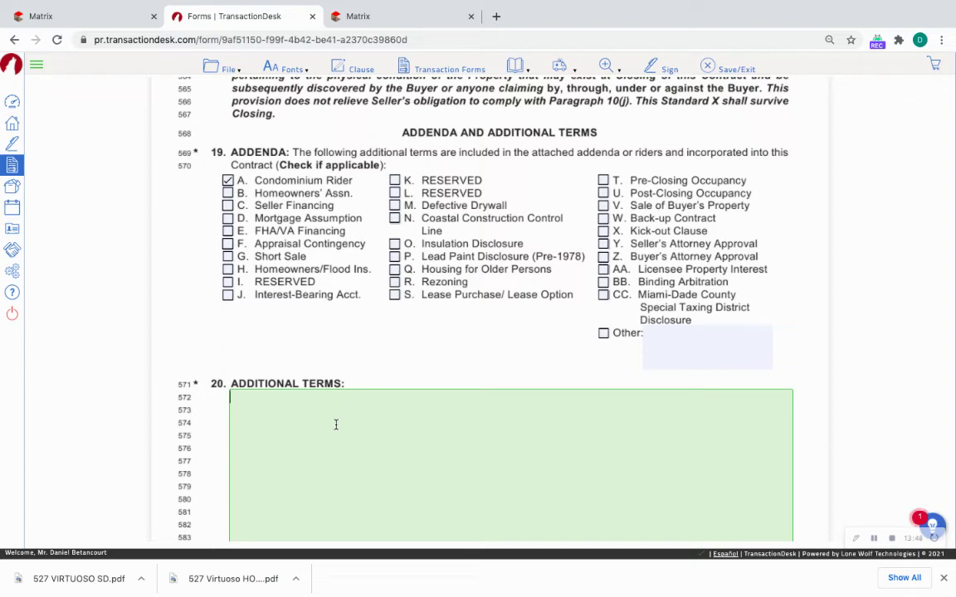
pyautogui.write('Buye')
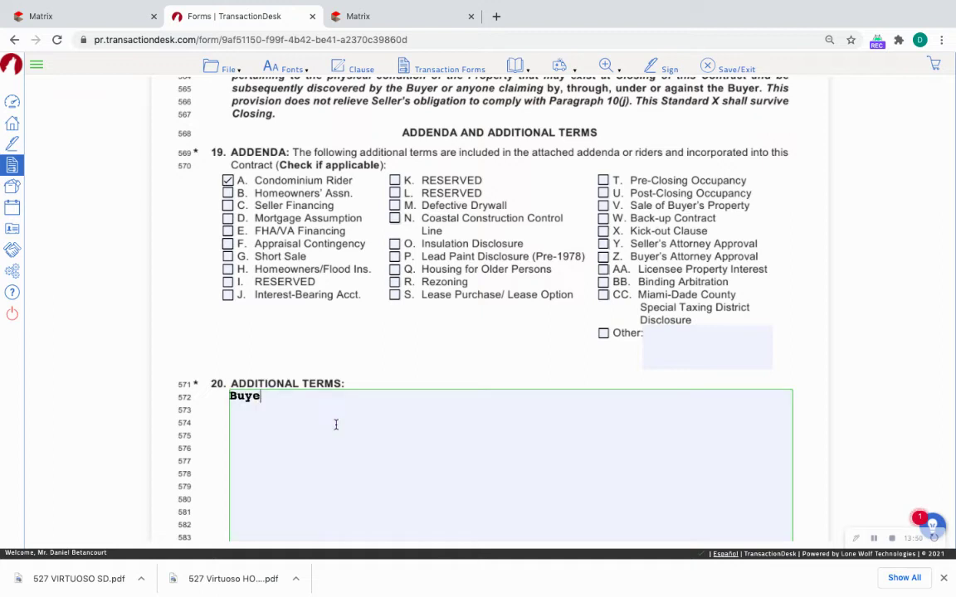
pyautogui.write('r waives the ')
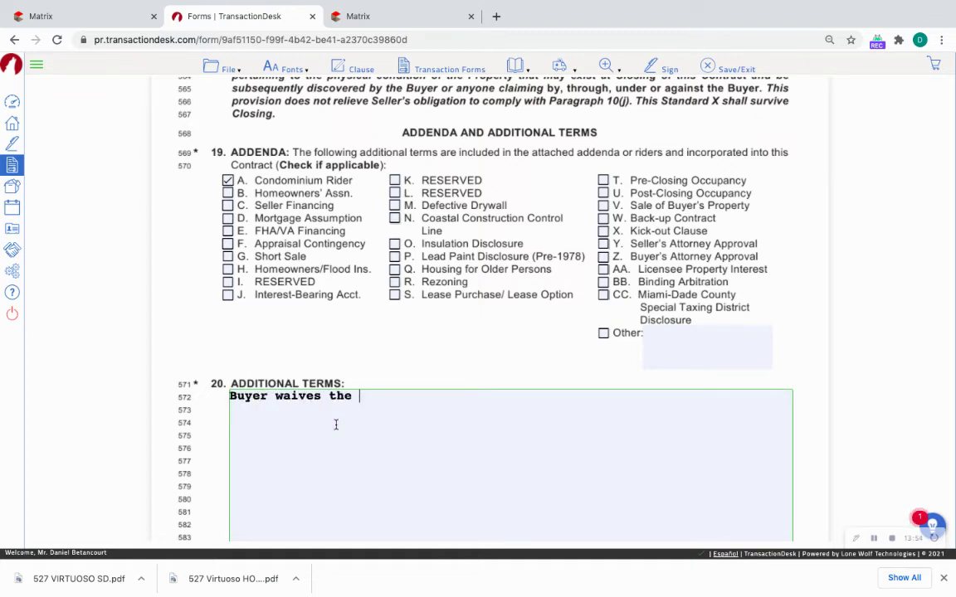
pyautogui.write('Appraisal ')
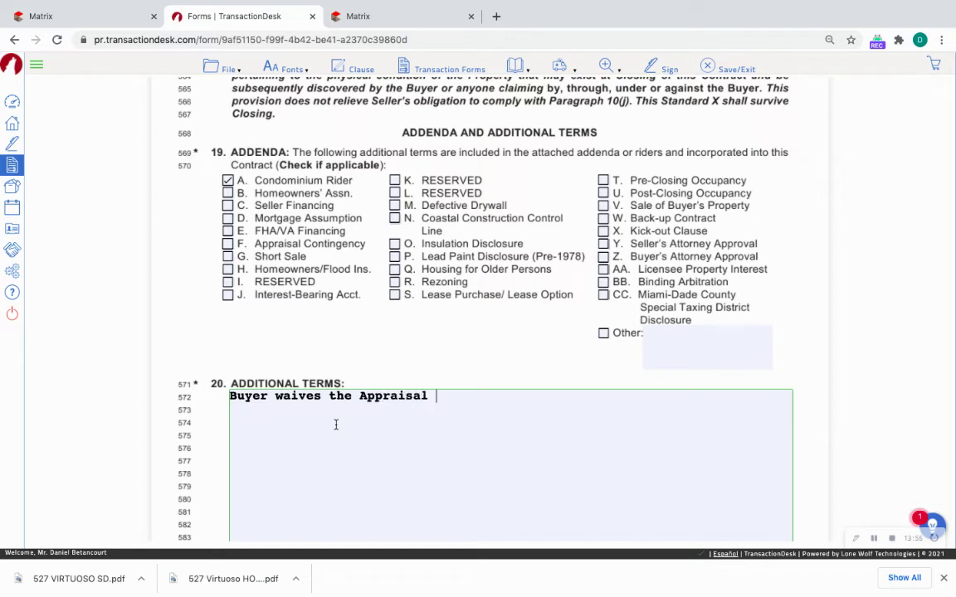
pyautogui.write('contingency and')
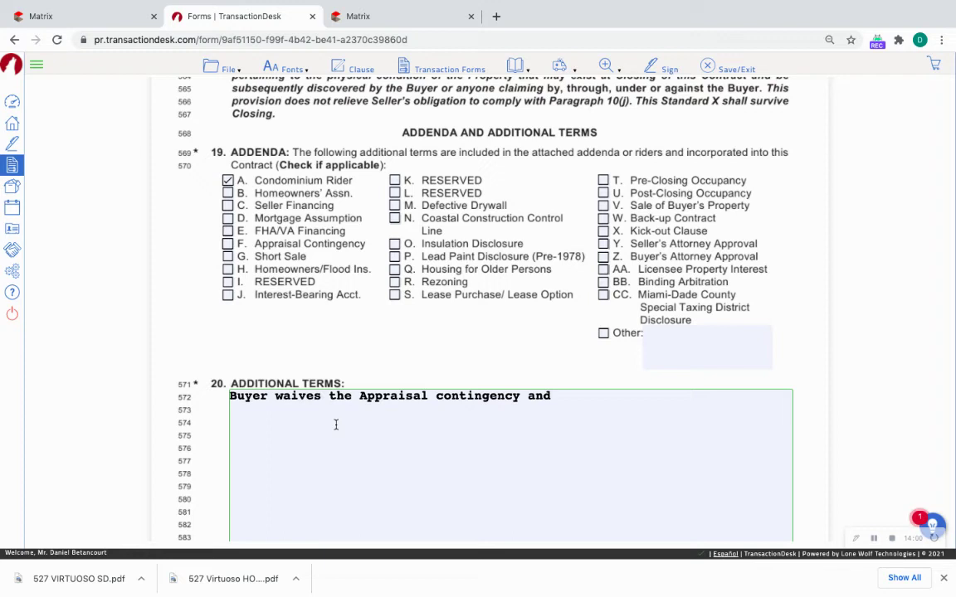
pyautogui.write(' agrees to cov')
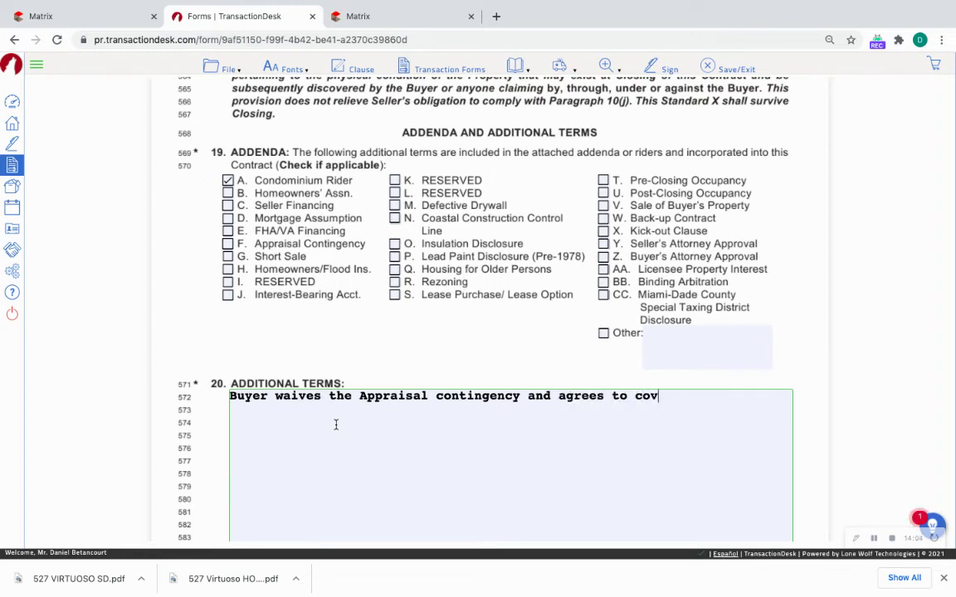
pyautogui.write('er any gap be')
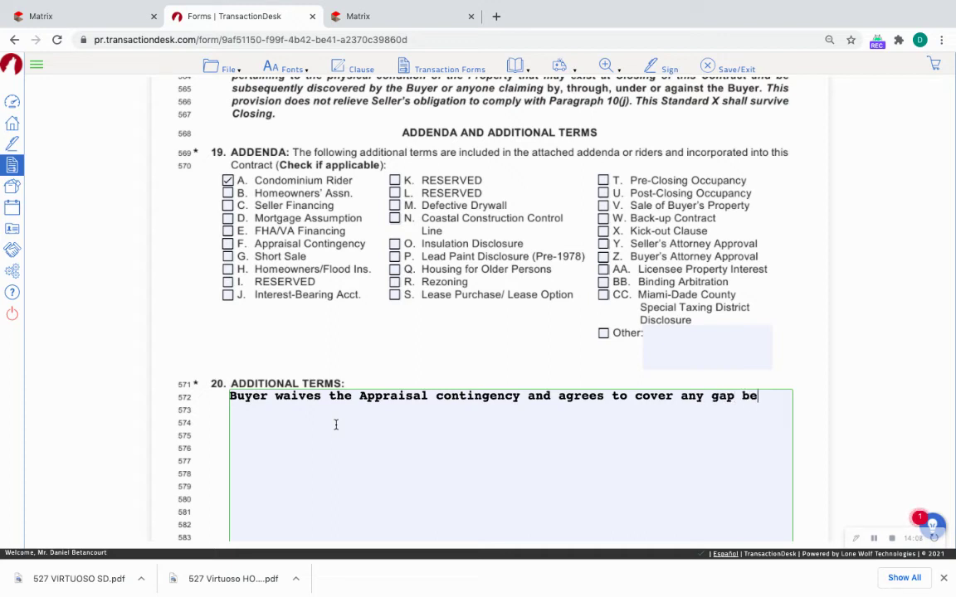
pyautogui.write('tween the pur')
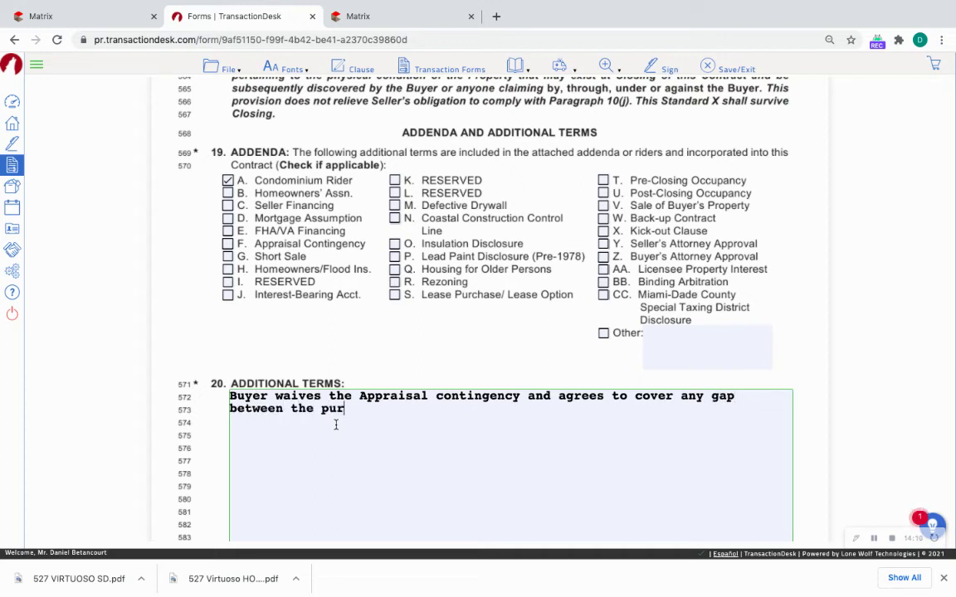
pyautogui.write('chase price and ')
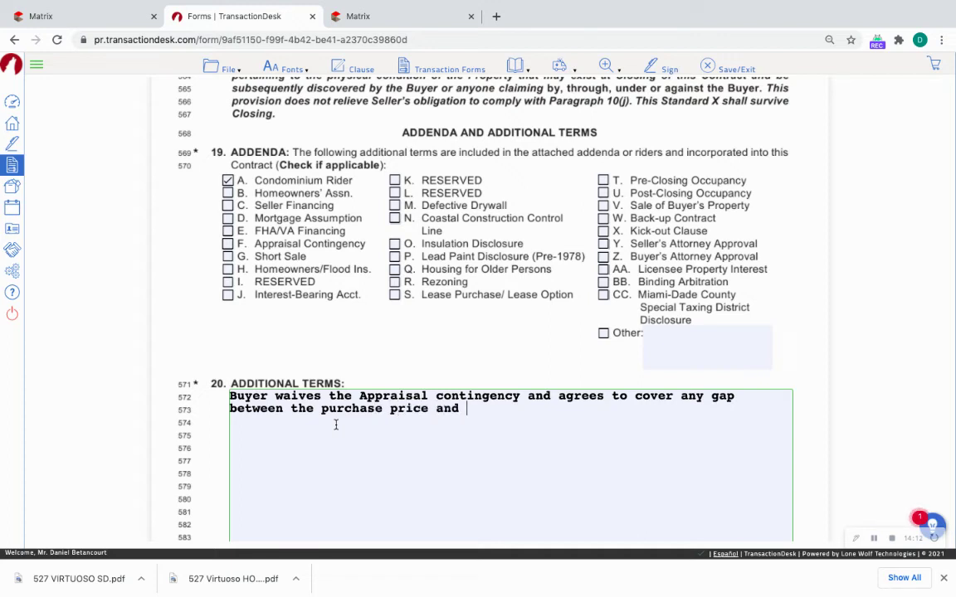
pyautogui.write('appraised val')
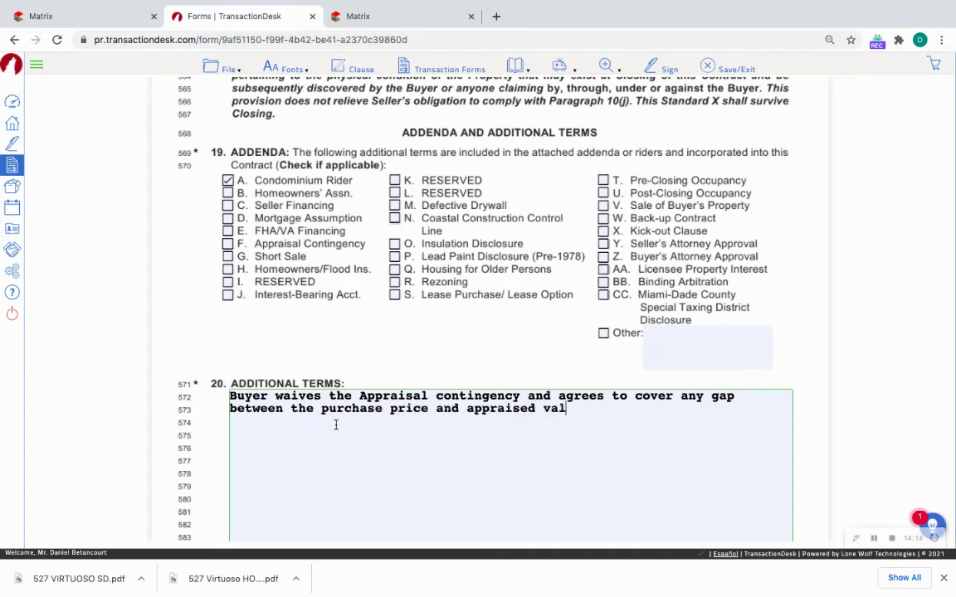
pyautogui.write('ue in the event of a lowe')
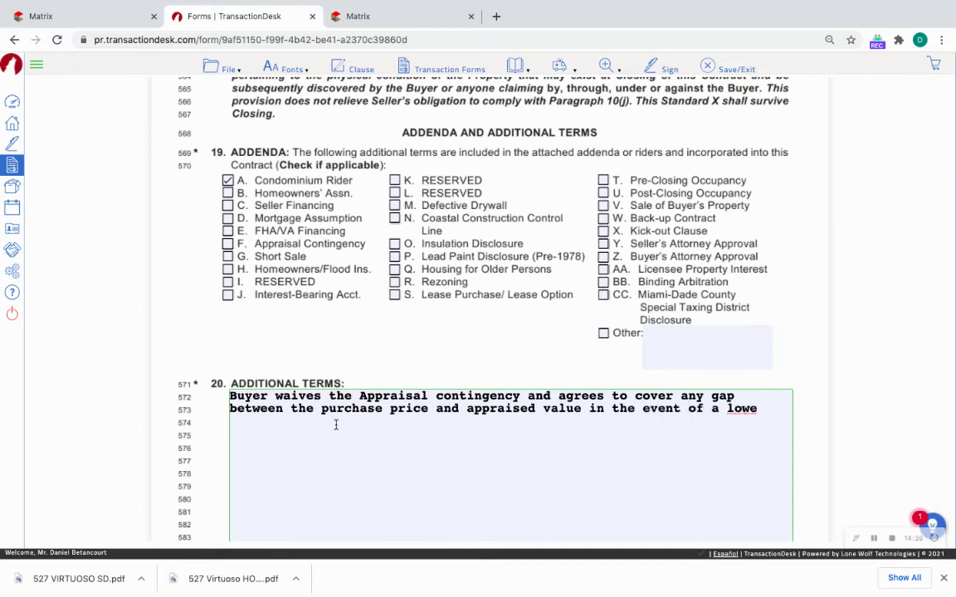
pyautogui.press('BackSpace')
pyautogui.press('BackSpace')
pyautogui.press('BackSpace')
pyautogui.press('BackSpace')
pyautogui.write('m n aprais')
pyautogui.press('BackSpace')
pyautogui.press('BackSpace')
pyautogui.press('BackSpace')
pyautogui.press('BackSpace')
pyautogui.press('BackSpace')
pyautogui.press('BackSpace')
pyautogui.write('a lower than contrac')
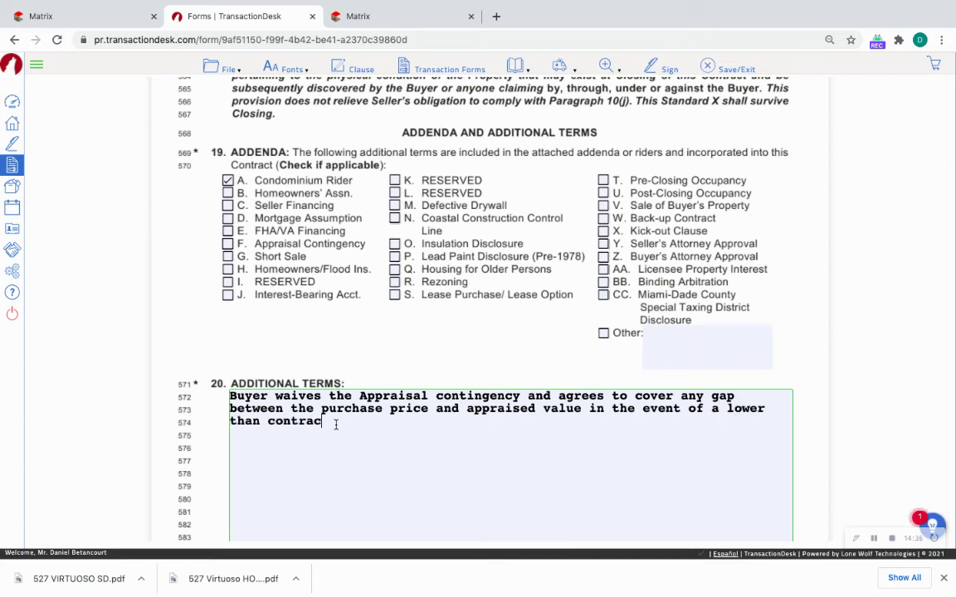
pyautogui.write('t price apprai')
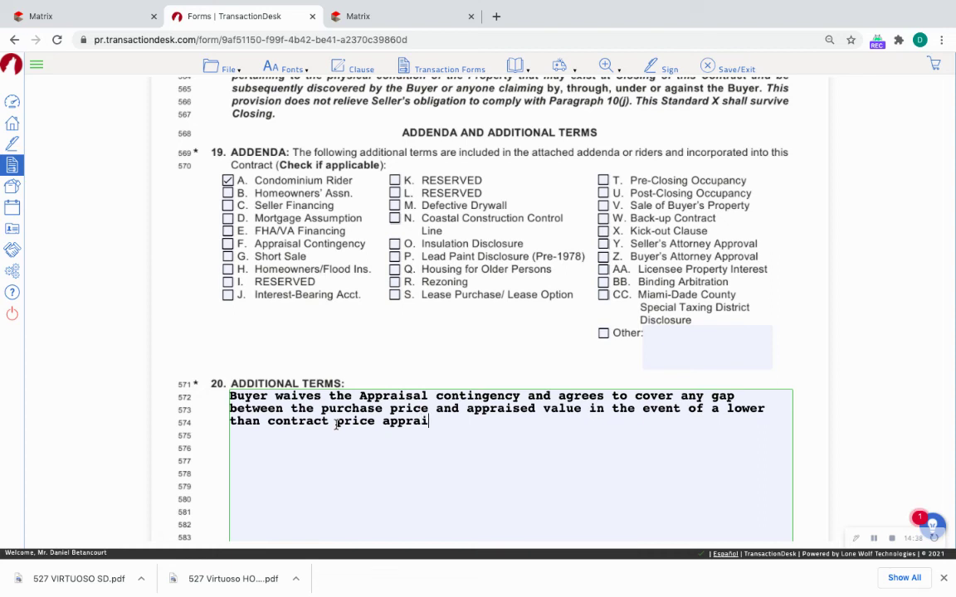
pyautogui.write('sal.')
# Hyphenate 'lower-than-contract-price' and trim 'appraisal' to begin correcting the wording.
pyautogui.click(336, 424)
pyautogui.press('BackSpace')
pyautogui.write('-')
pyautogui.click(267, 422)
pyautogui.press('BackSpace')
pyautogui.write('-')
pyautogui.click(231, 423)
pyautogui.press('BackSpace')
pyautogui.write('-')
pyautogui.scroll(-2, 275, 422)
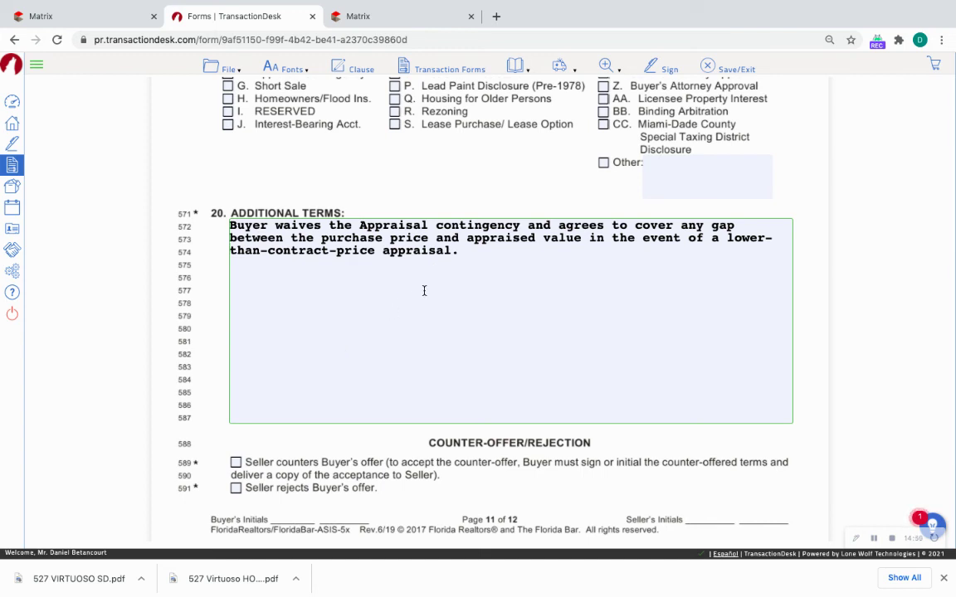
pyautogui.click(450, 252)
pyautogui.press('BackSpace')
pyautogui.press('BackSpace')
# Complete the term with 'appraised value' and save the contract via File > Save.
pyautogui.write('ed value')
pyautogui.scroll(-4, 460, 277)
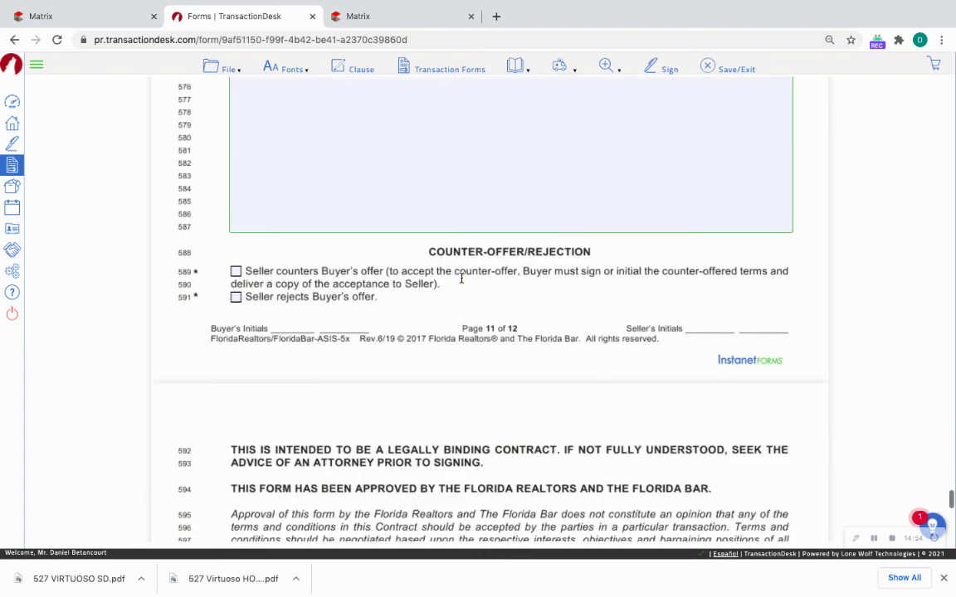
pyautogui.scroll(-5, 462, 283)
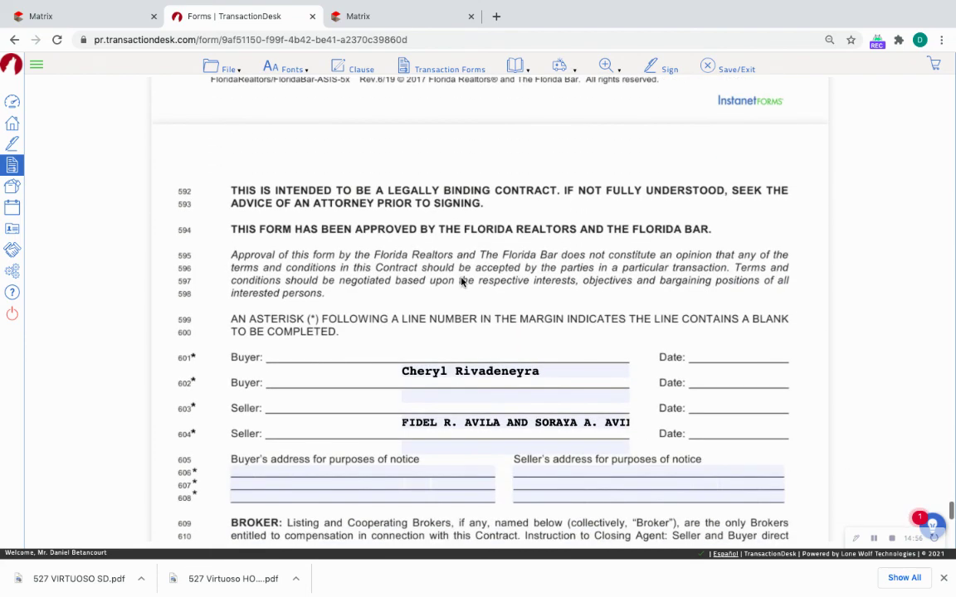
pyautogui.scroll(-1, 461, 278)
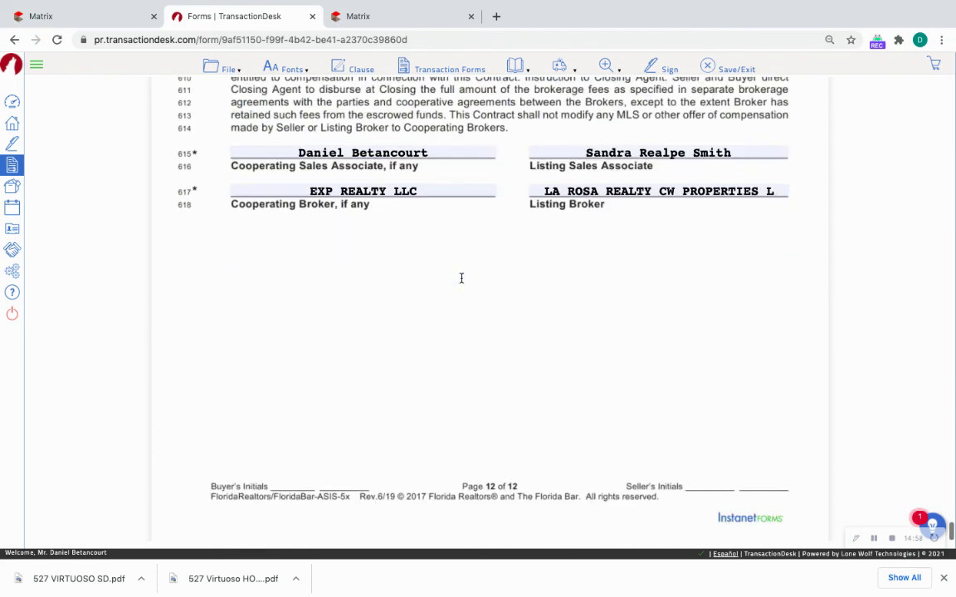
pyautogui.click(225, 69)
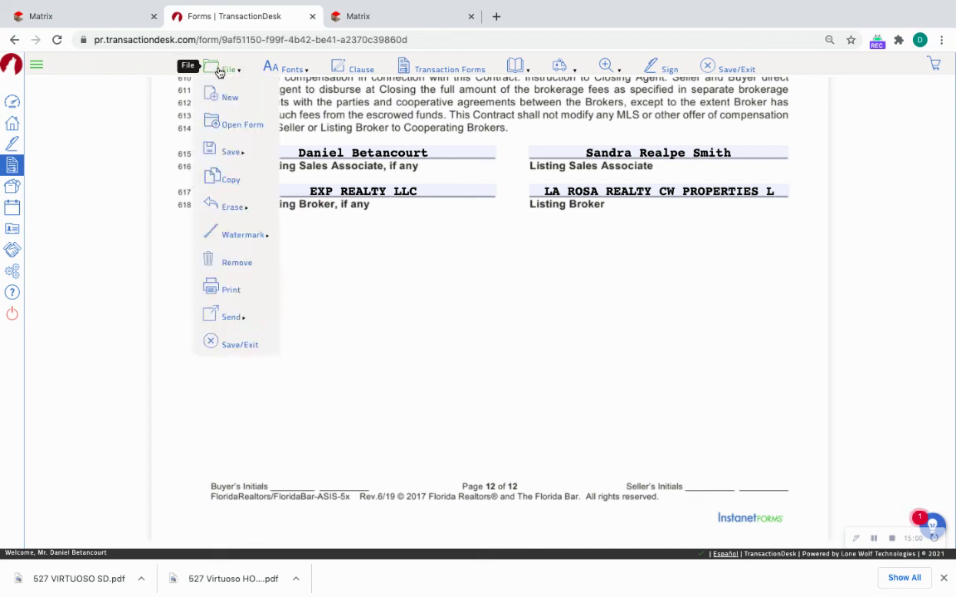
pyautogui.moveTo(224, 154)
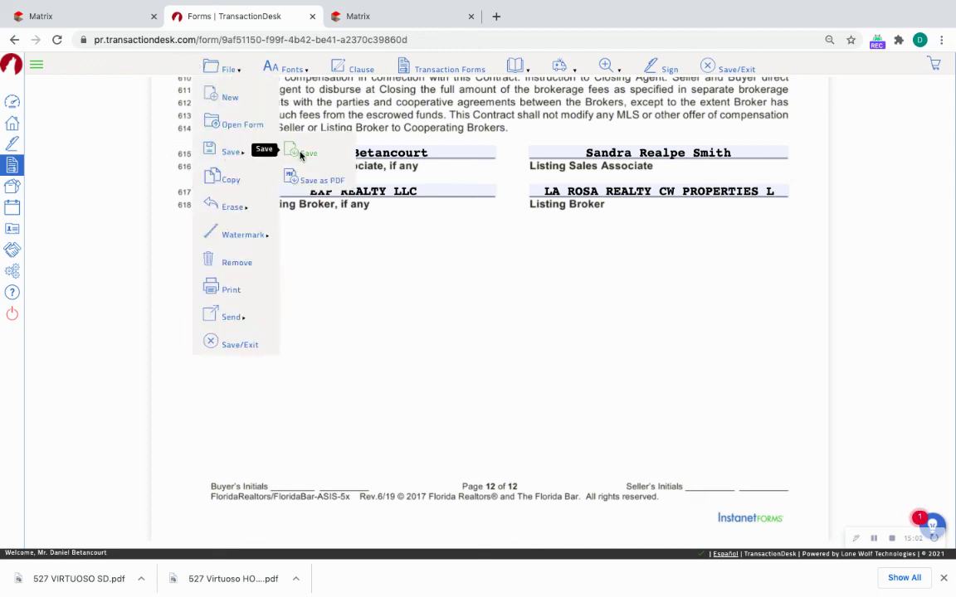
pyautogui.click(304, 154)
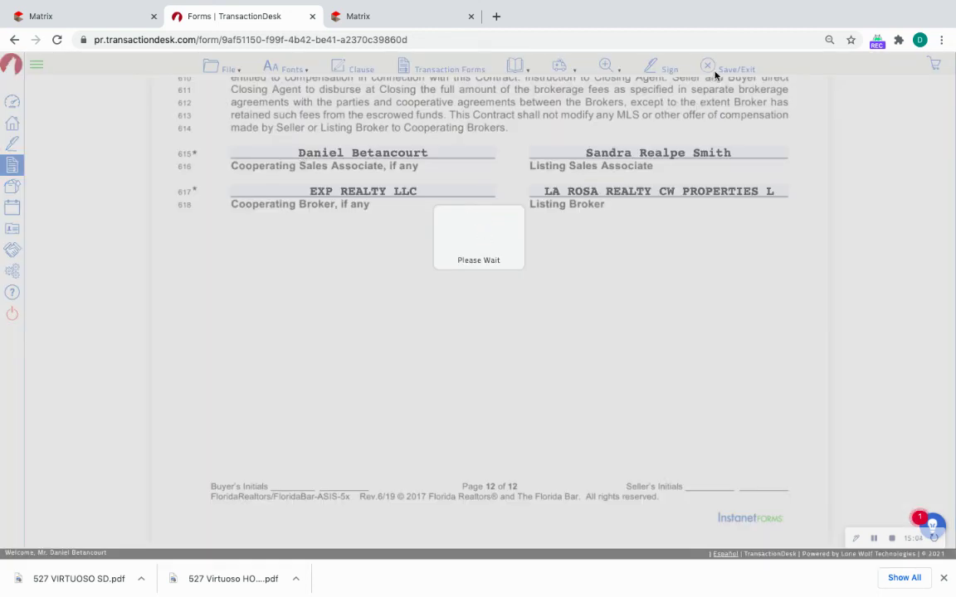